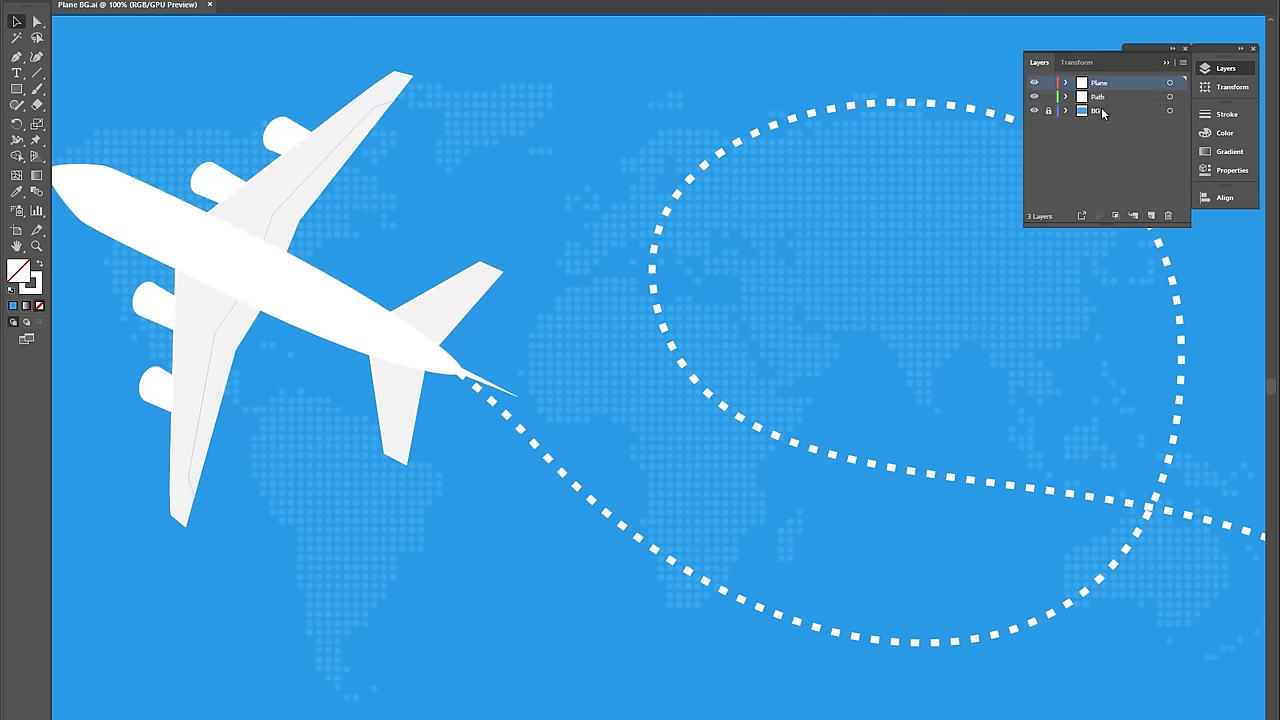
Drag the plane's fuselage away, then undo so the artwork stays intact.
left_click(325, 320)
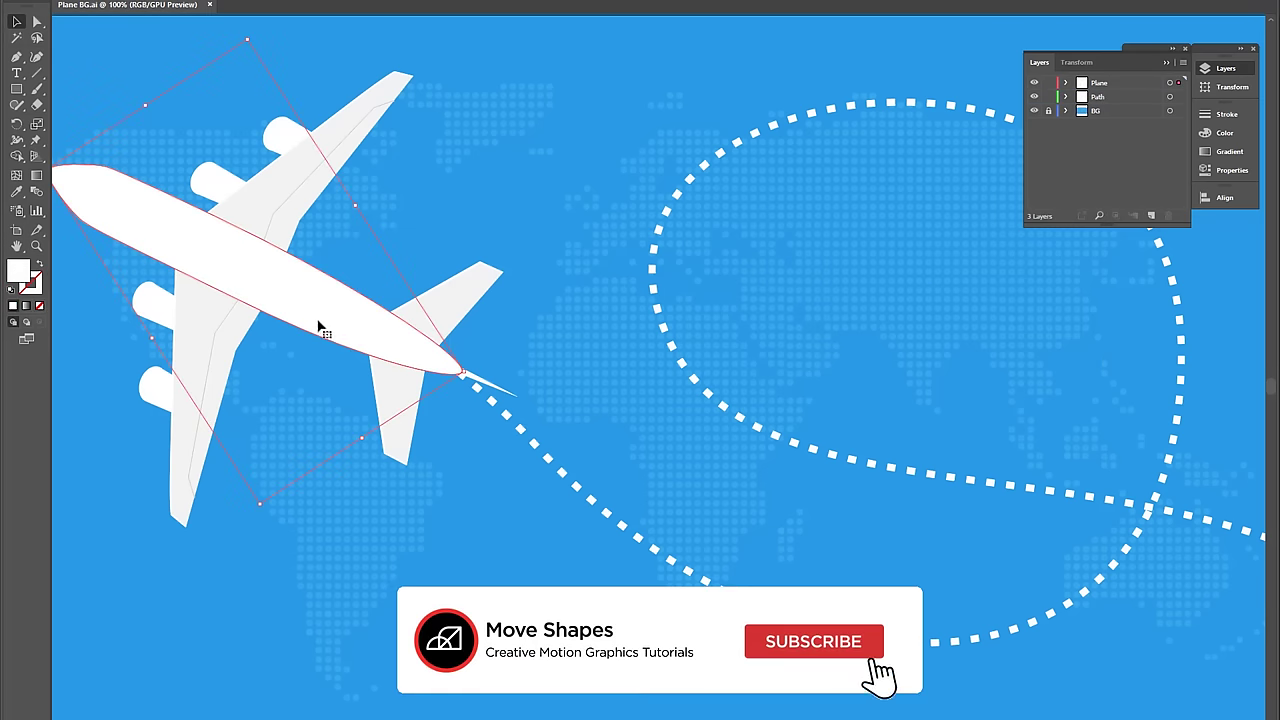
left_click_drag(320, 329, 757, 332)
key("ctrl+z")
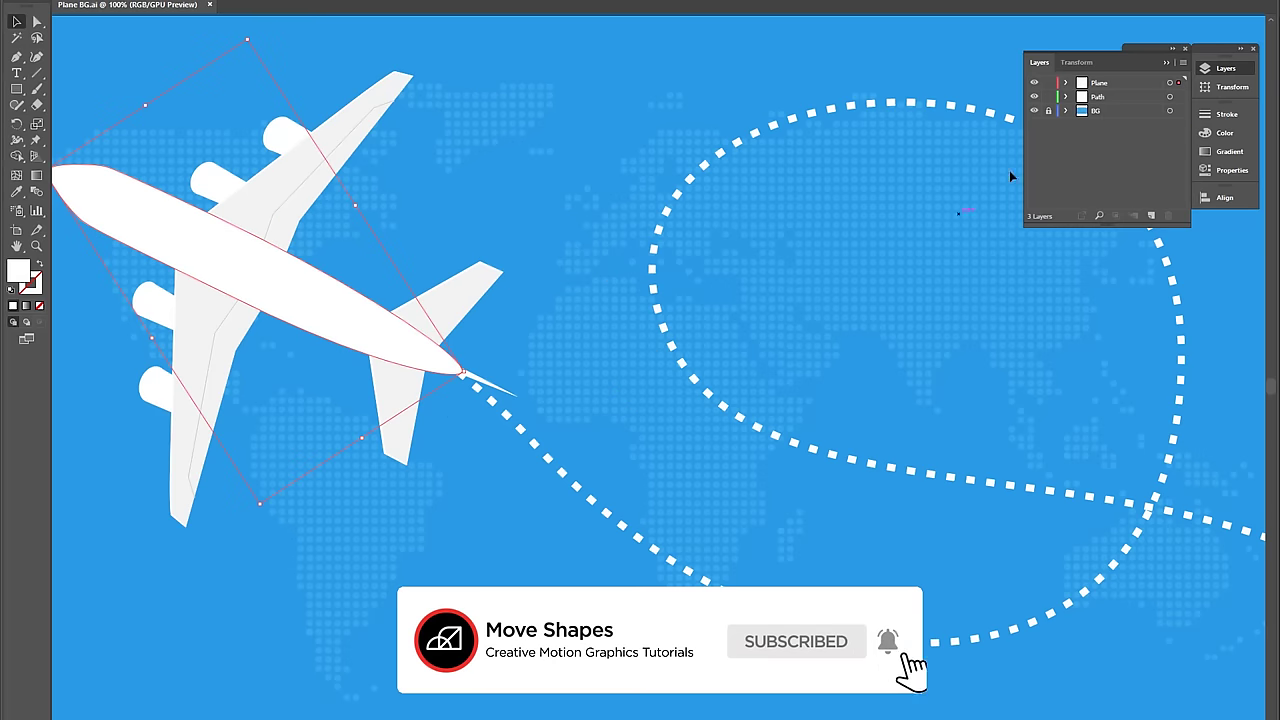
Toggle the Plane, Path and BG layers' visibility off and back on.
left_click(1034, 82)
left_click(1034, 82)
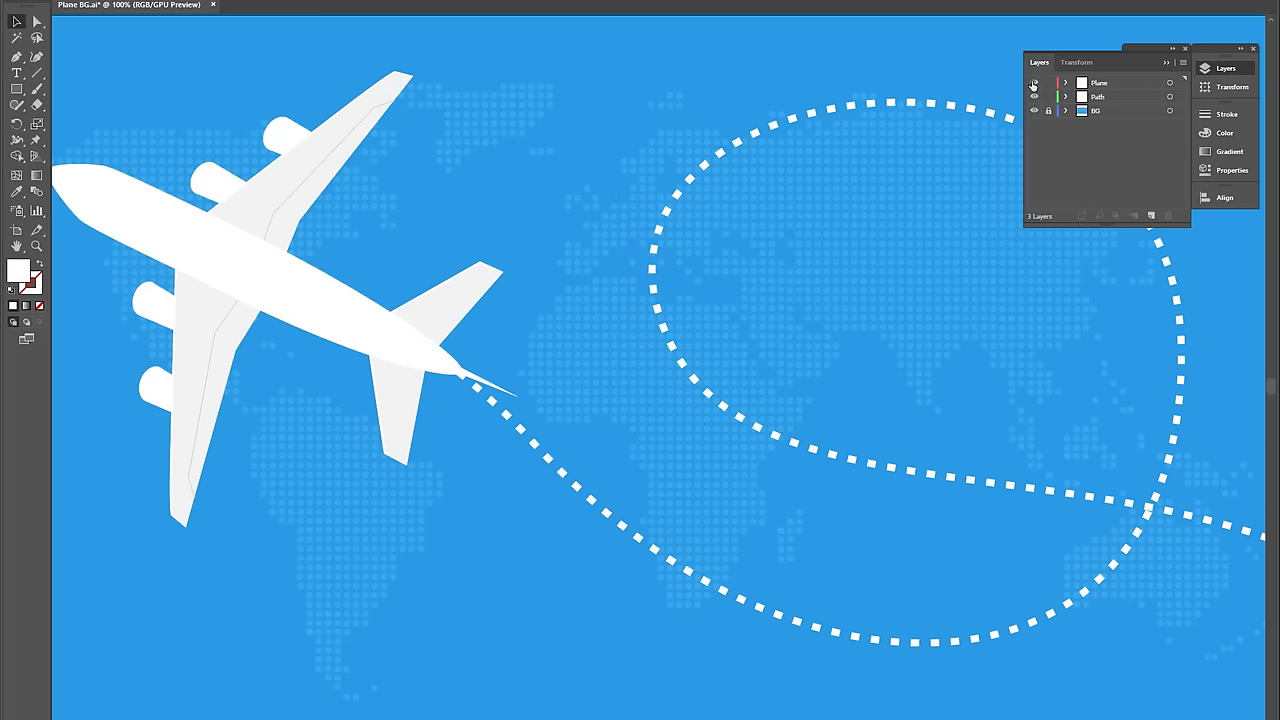
left_click(1034, 82)
left_click(1034, 82)
left_click(1034, 96)
left_click(1034, 96)
left_click(1034, 110)
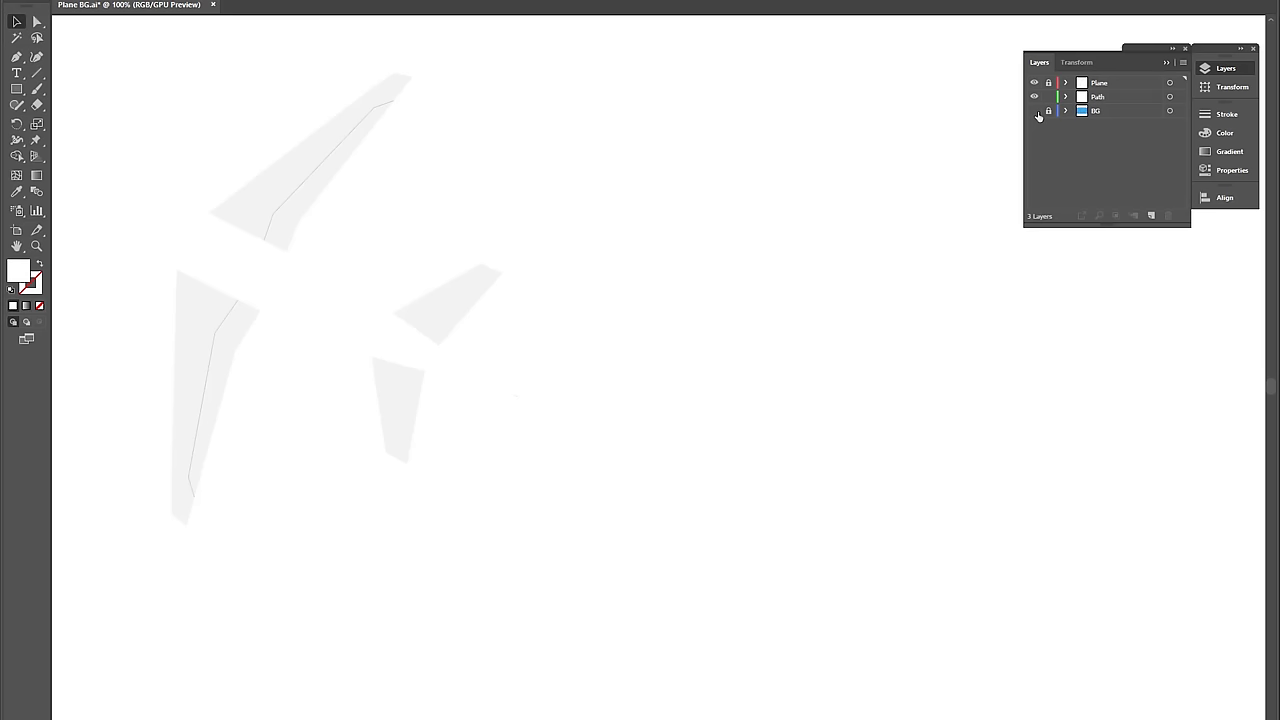
left_click(1034, 110)
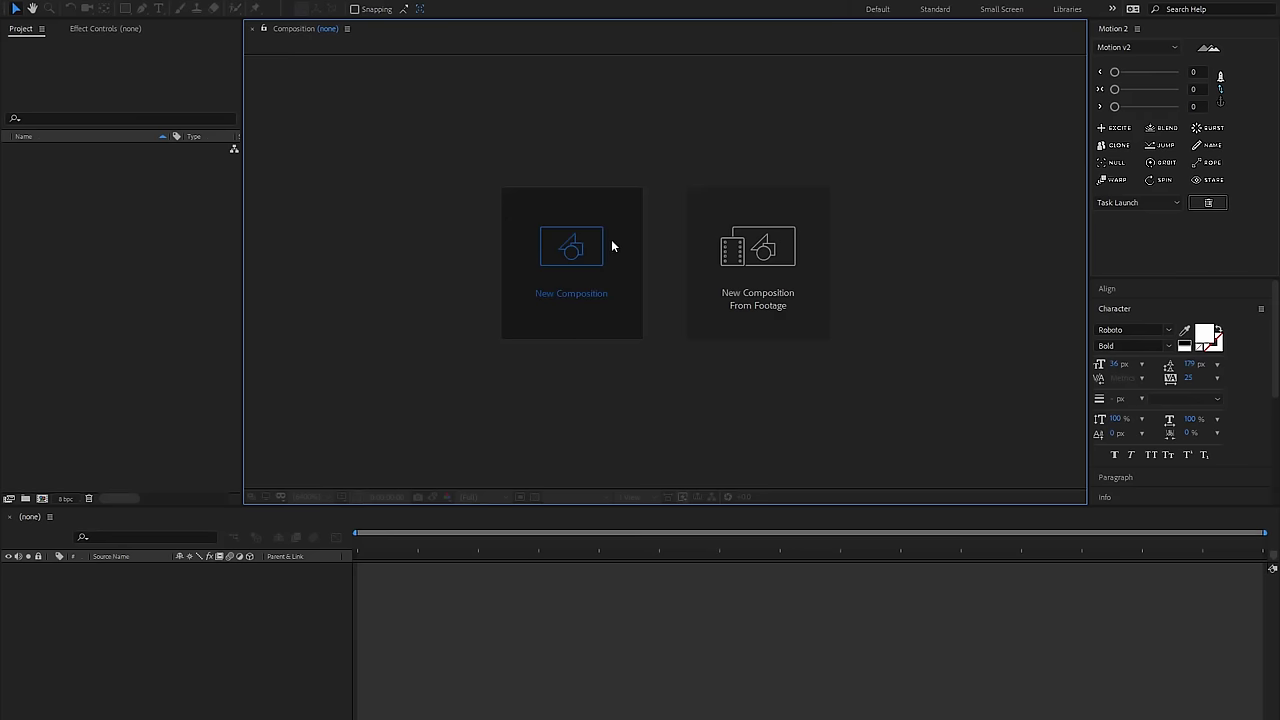
Create Comp 1 from the HDTV 1080 29.97 preset with duration 0;00;30;00.
left_click(611, 239)
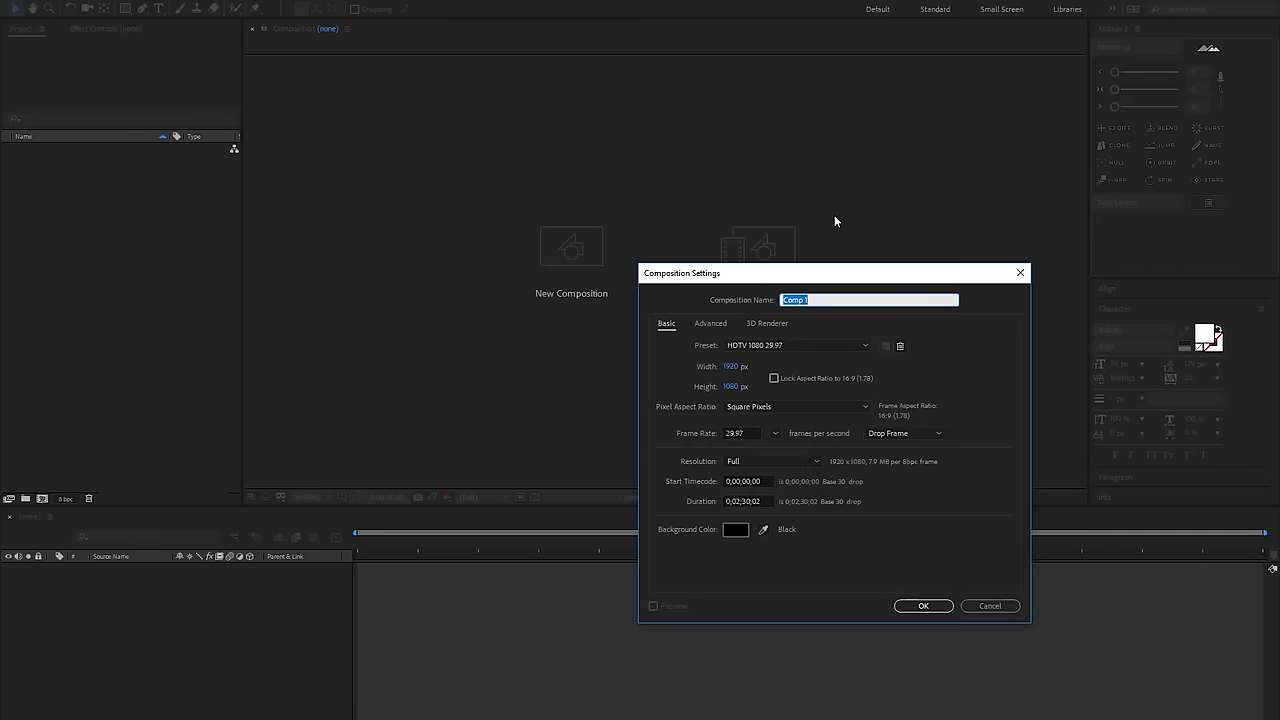
left_click_drag(866, 269, 665, 170)
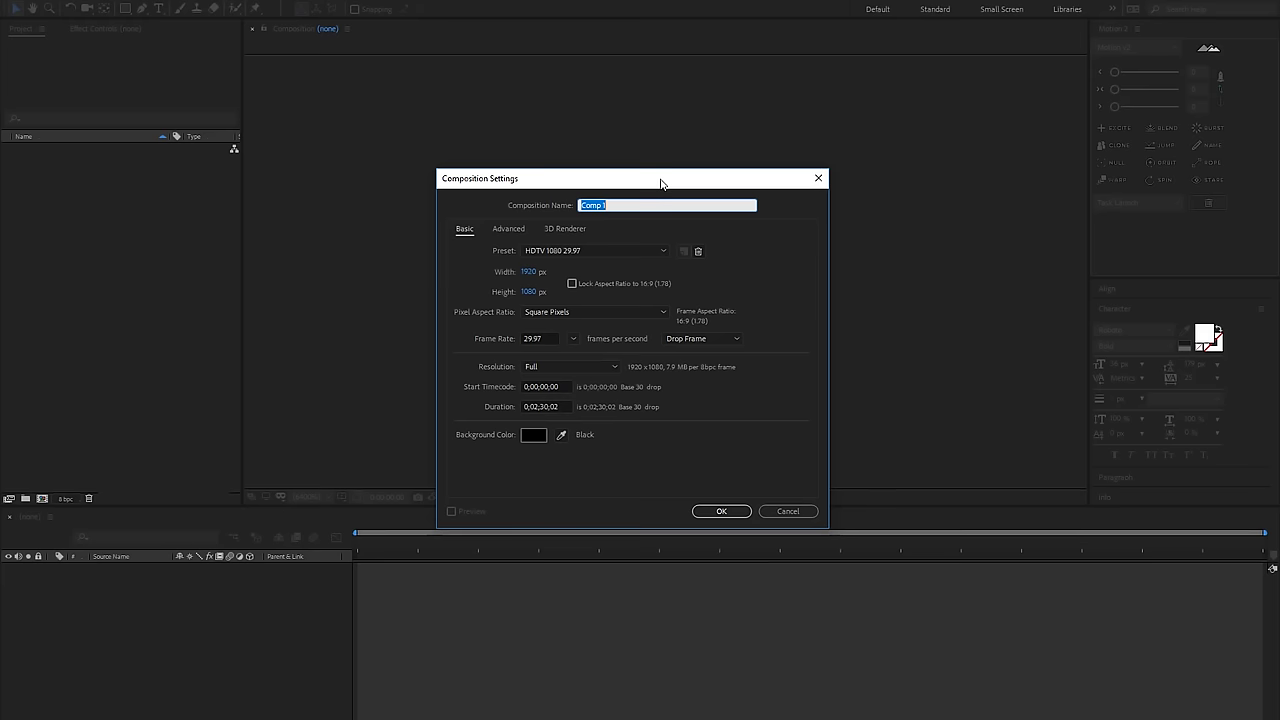
left_click(536, 272)
left_click(545, 289)
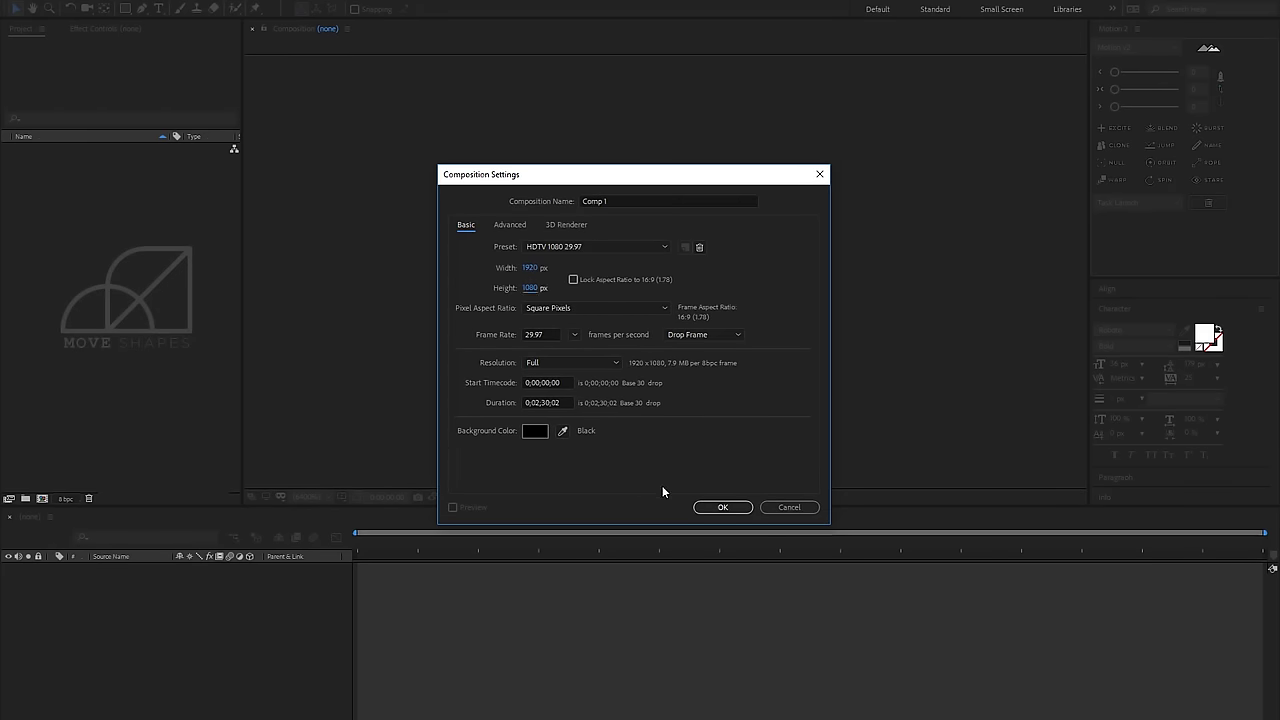
left_click(538, 402)
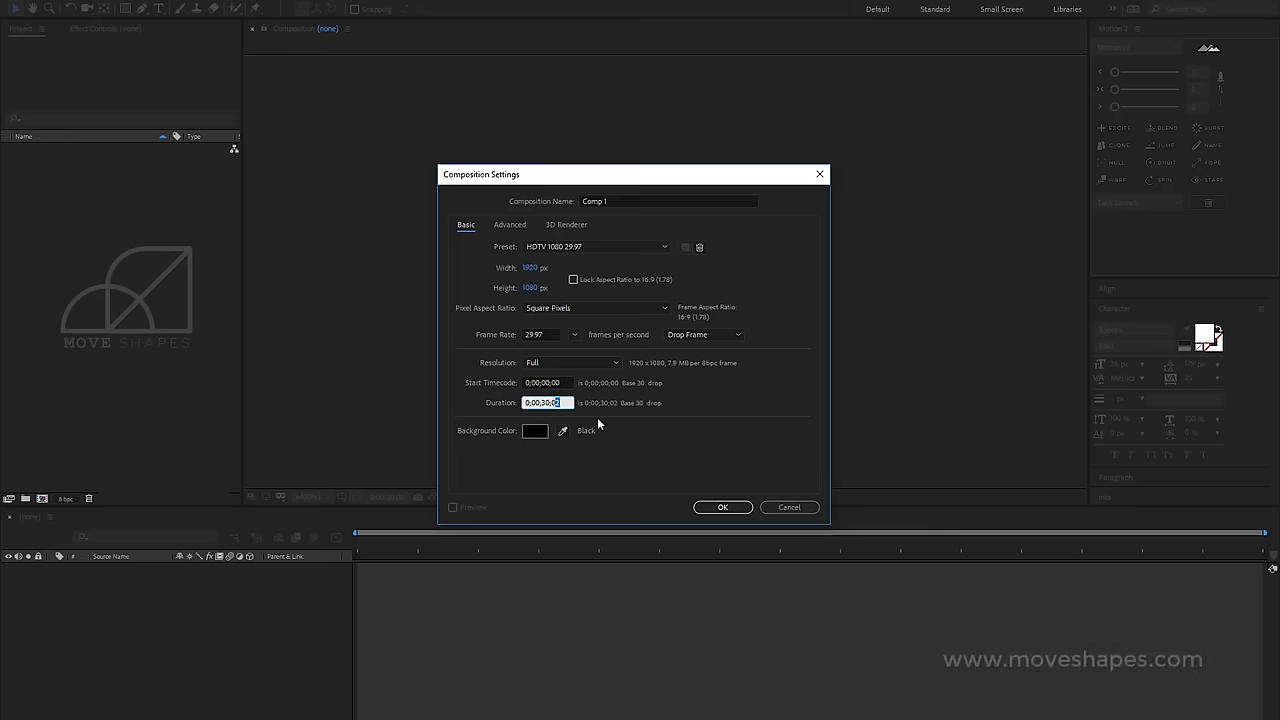
type("0")
left_click(667, 469)
left_click(724, 508)
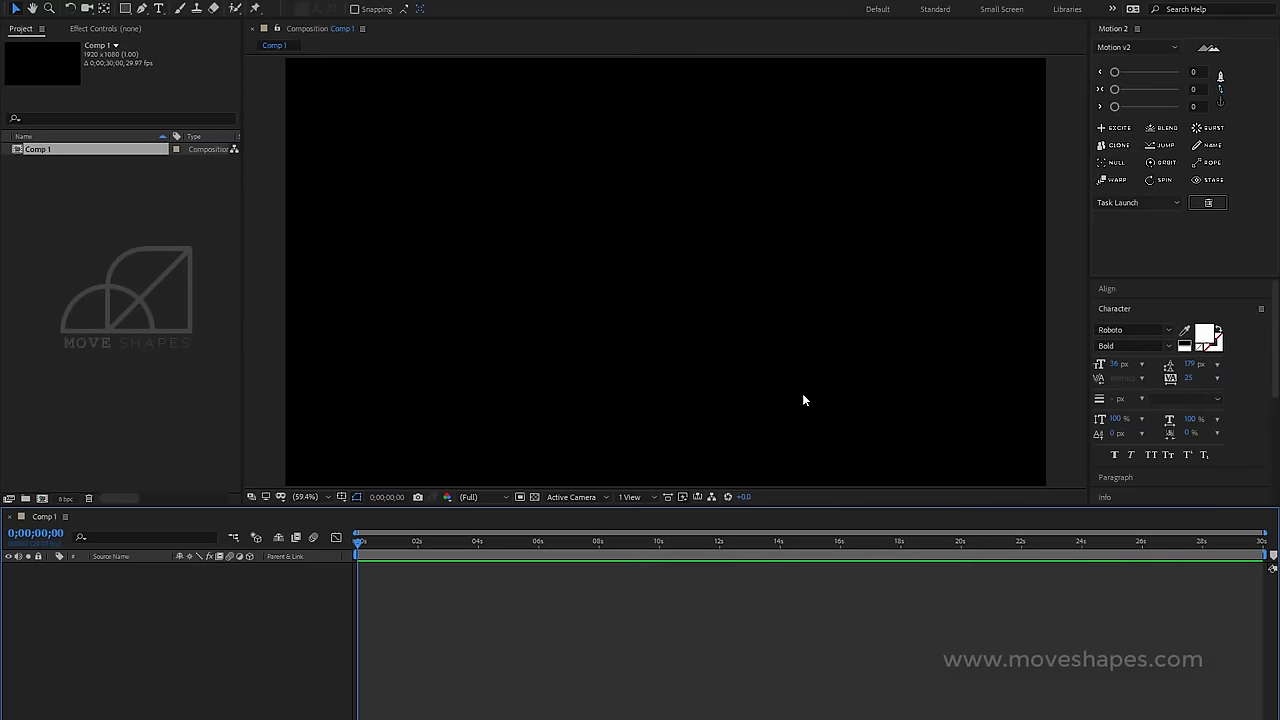
Import Plane BG.ai as a composition retaining layer sizes.
key("ctrl+i")
left_click(215, 400)
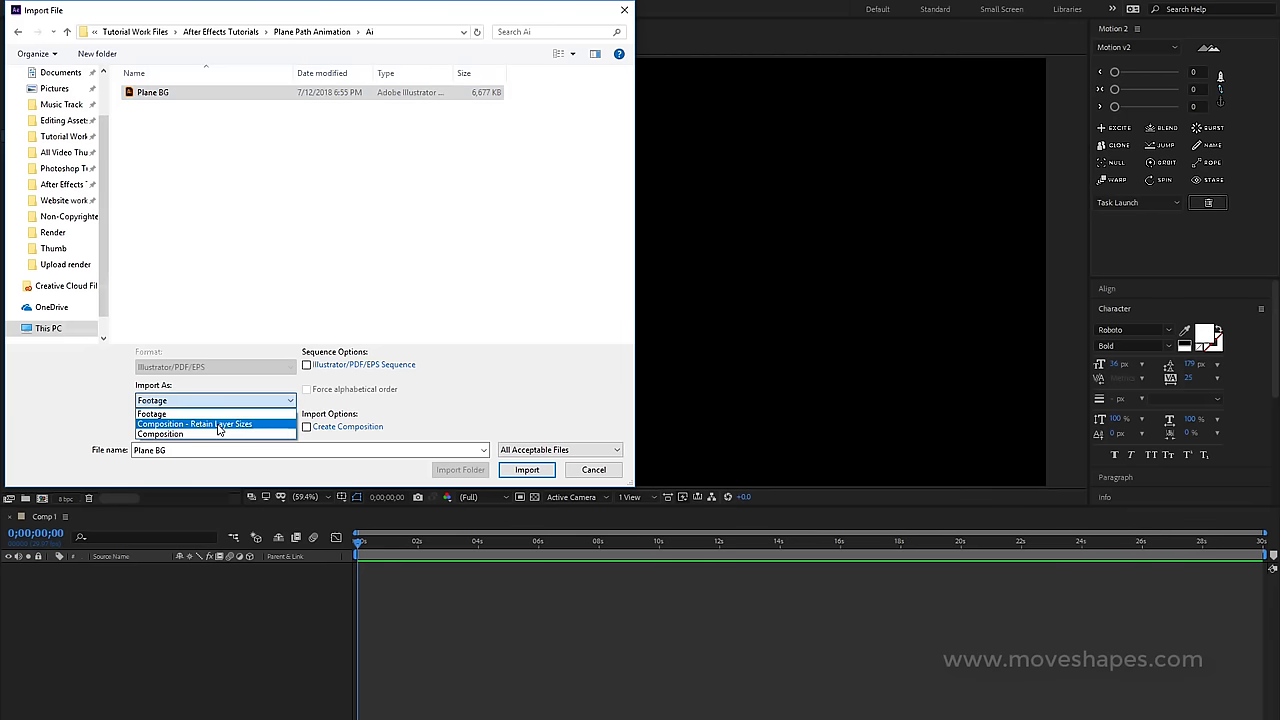
left_click(200, 416)
left_click(524, 469)
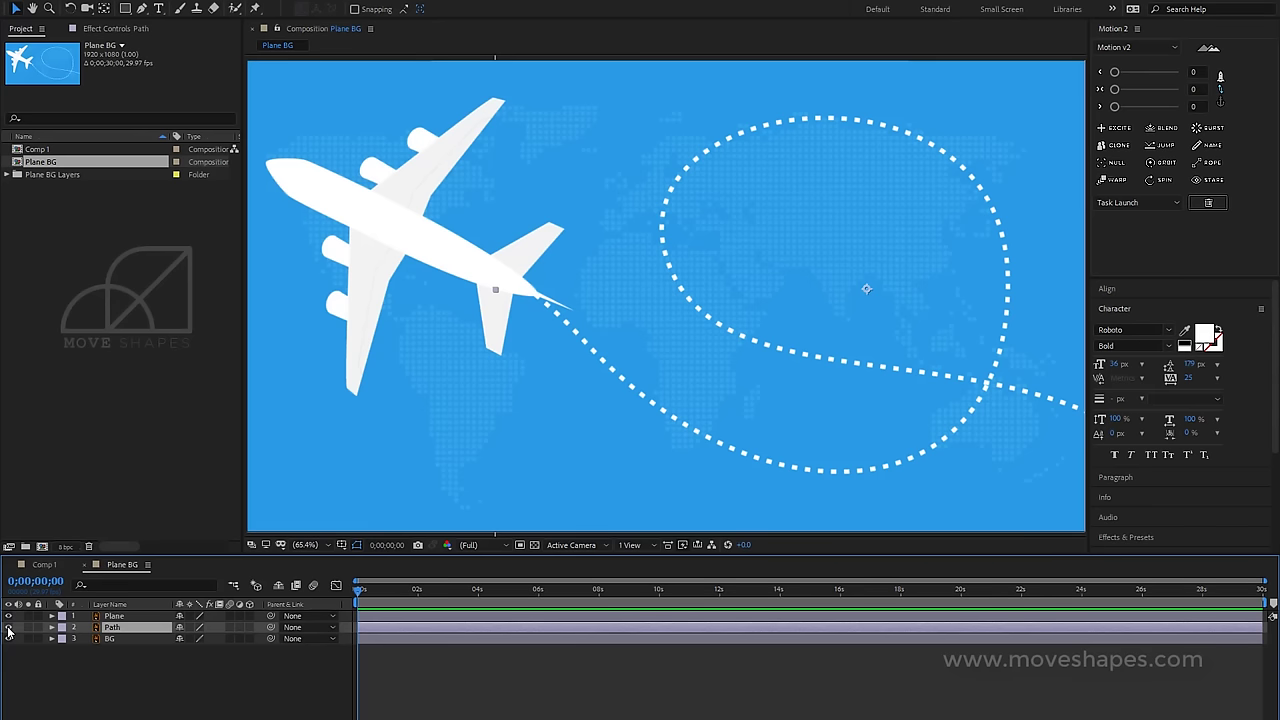
Lock all three layers, hide the Path and Plane layers, and zoom out.
left_click(8, 627)
left_click(8, 627)
left_click(8, 627)
left_click_drag(38, 638, 38, 616)
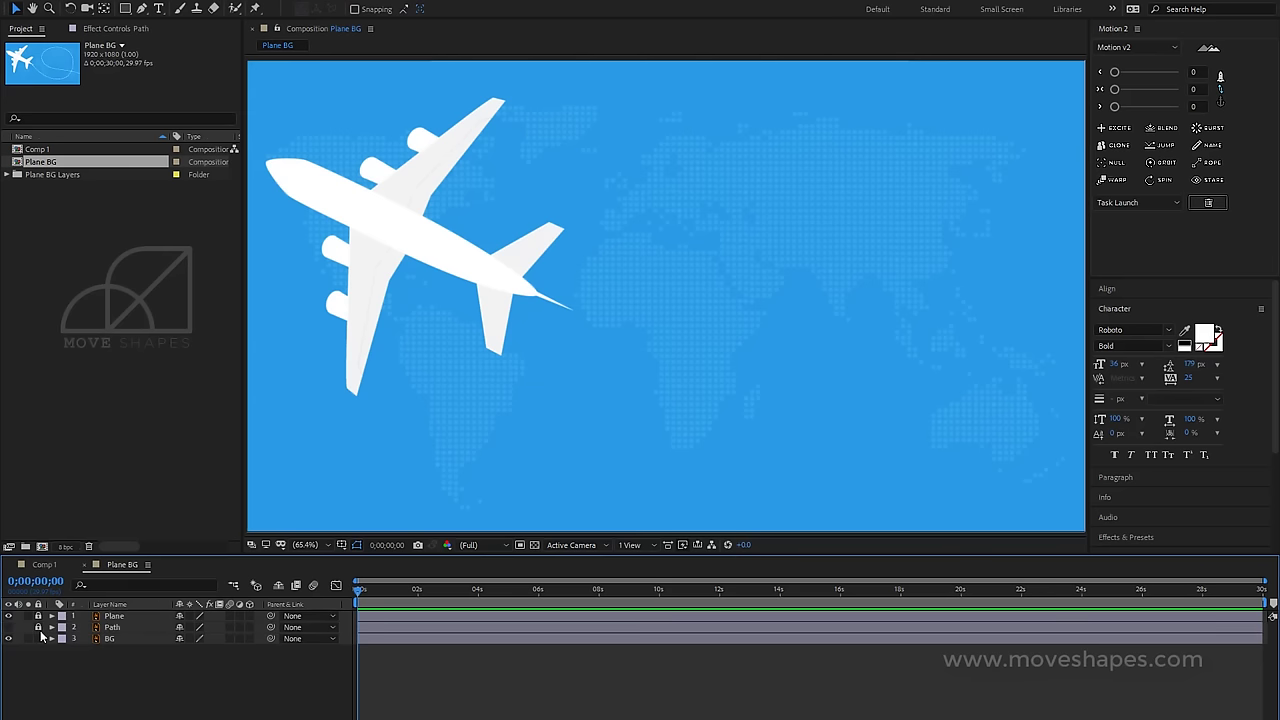
left_click(10, 616)
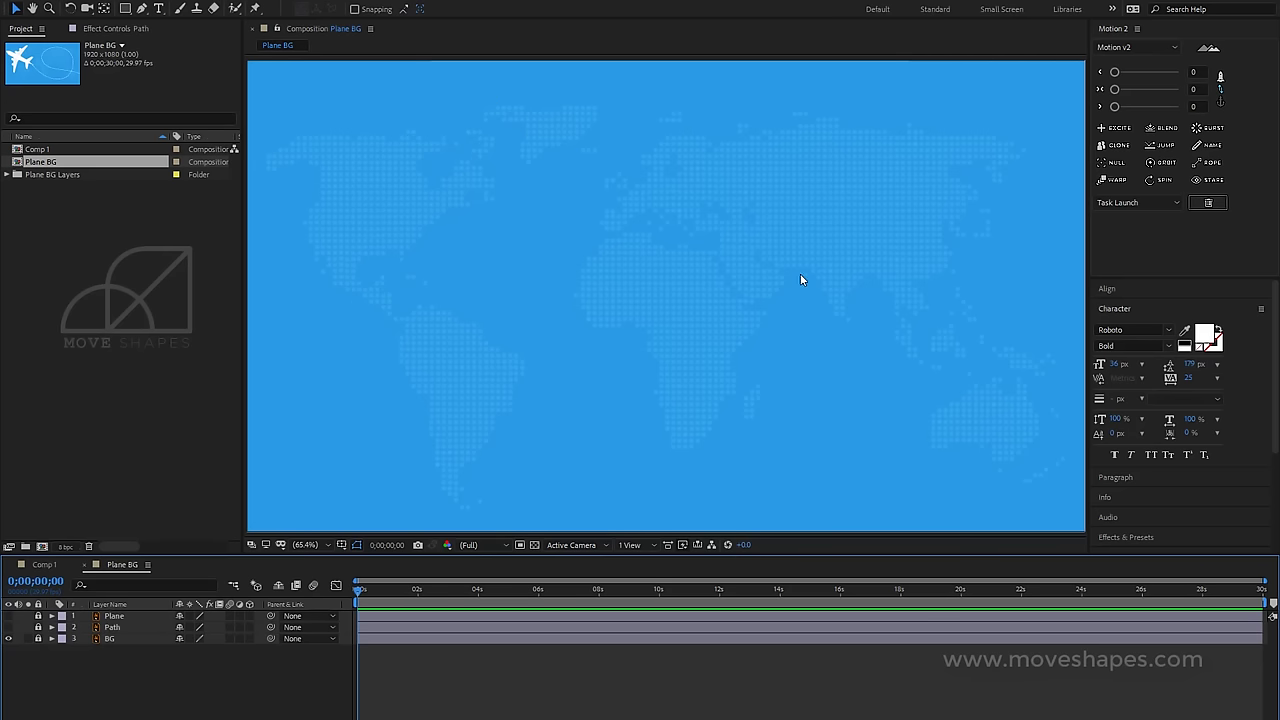
key("comma")
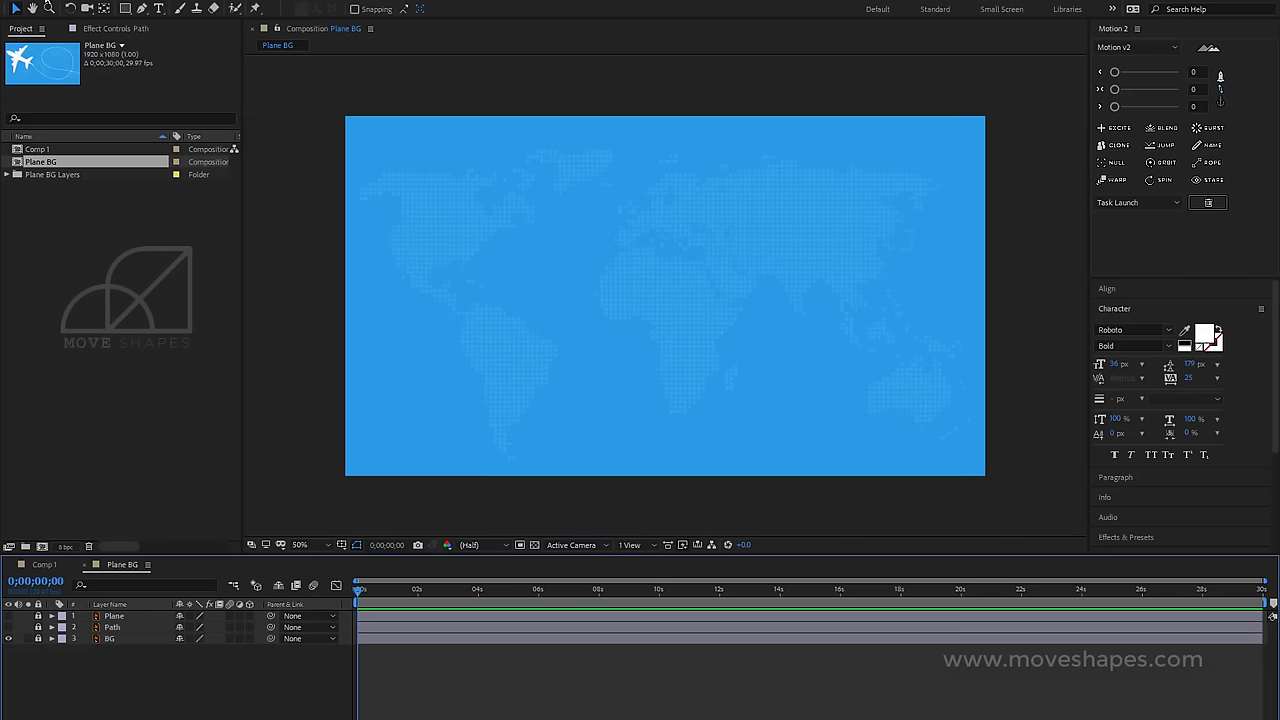
Select the Pen tool and set the shape Fill to None.
left_click_drag(142, 8, 203, 12)
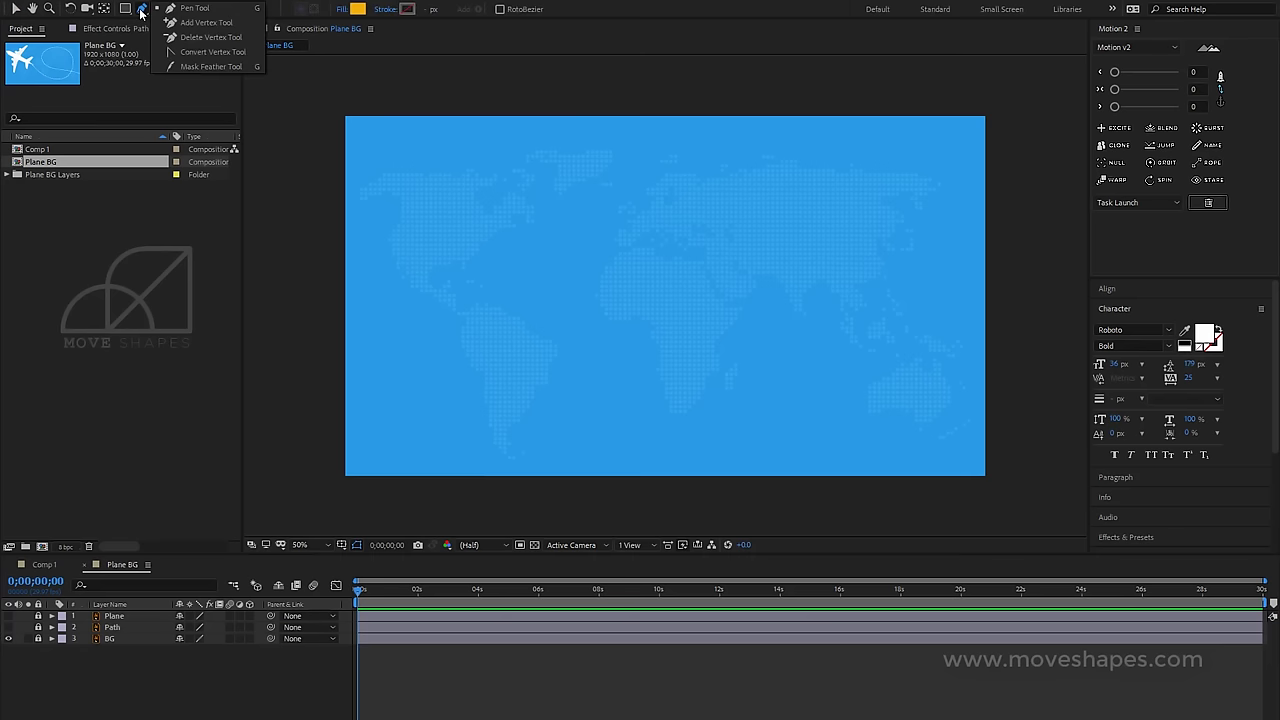
left_click(208, 10)
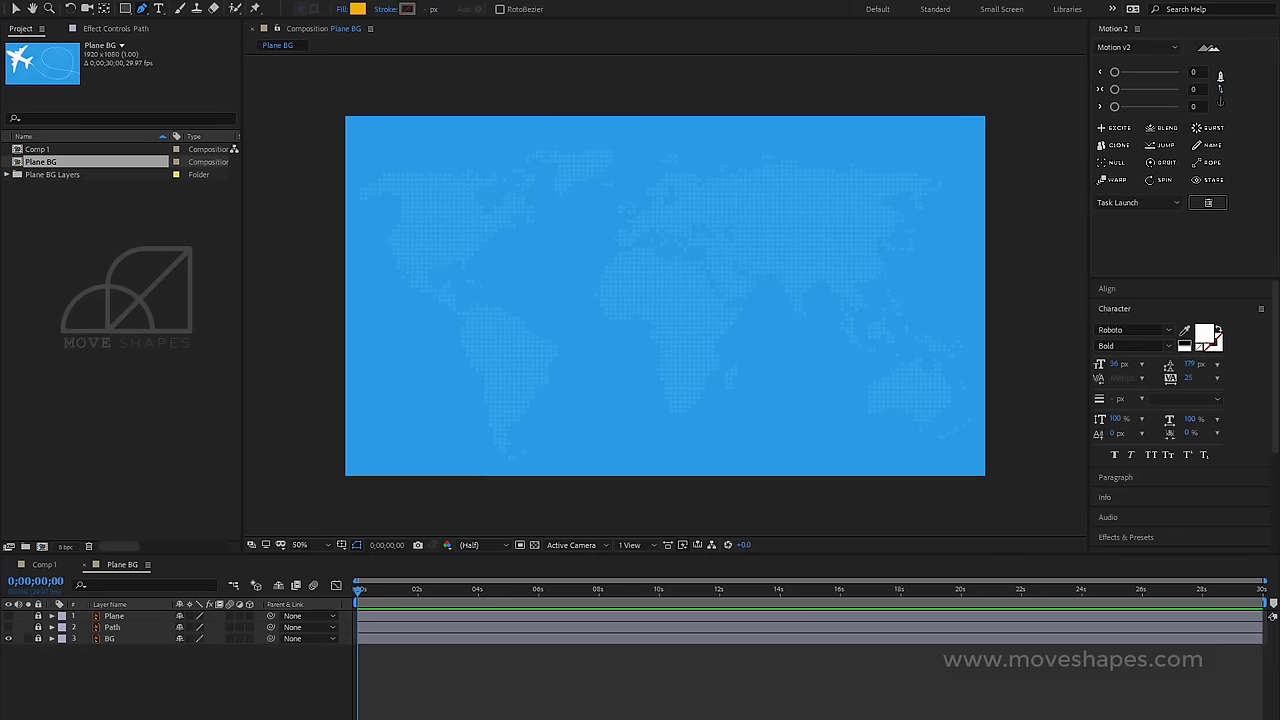
left_click(340, 10)
left_click(572, 326)
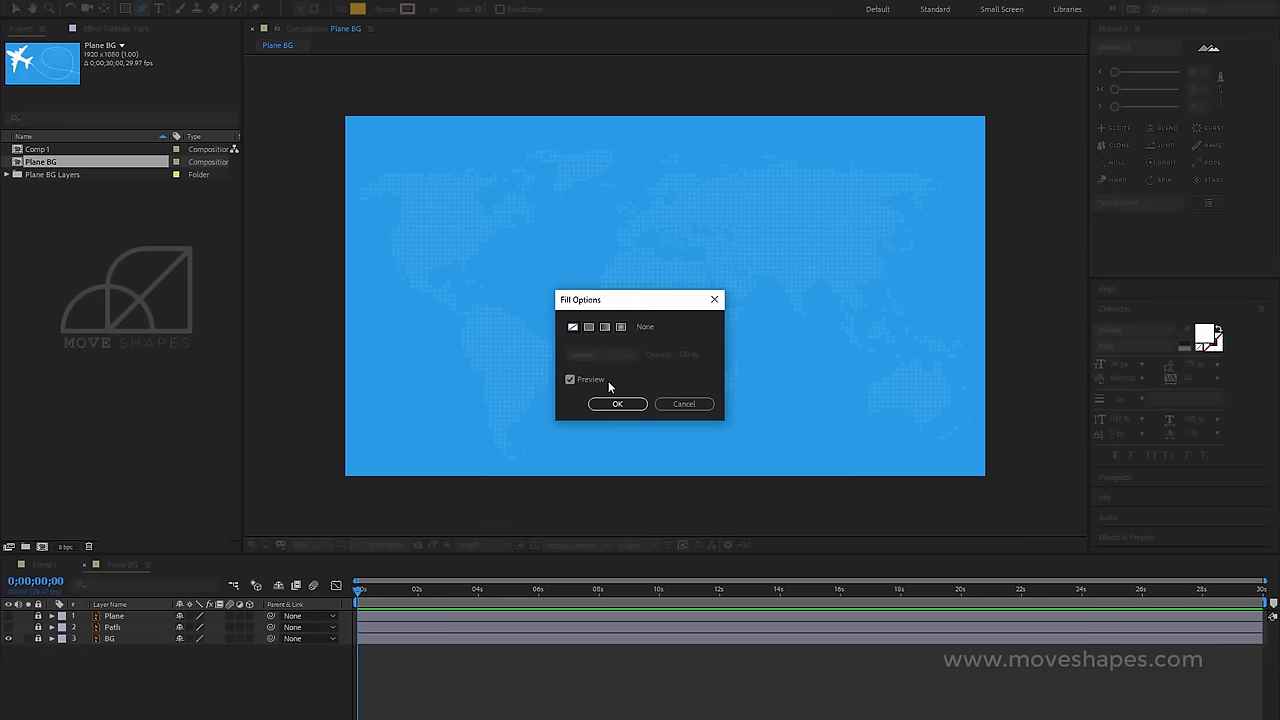
left_click(614, 405)
Set a solid-colour 6 px stroke and place the first point right of the frame.
left_click(386, 10)
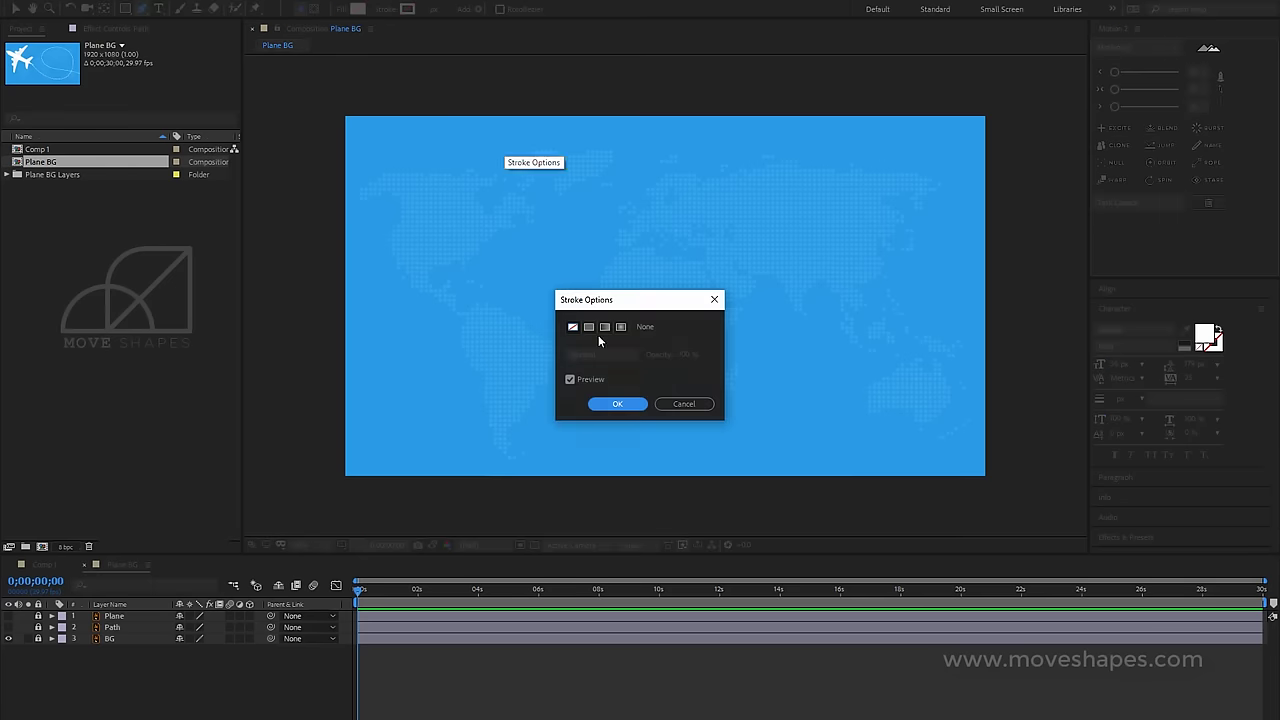
left_click(590, 327)
left_click(620, 406)
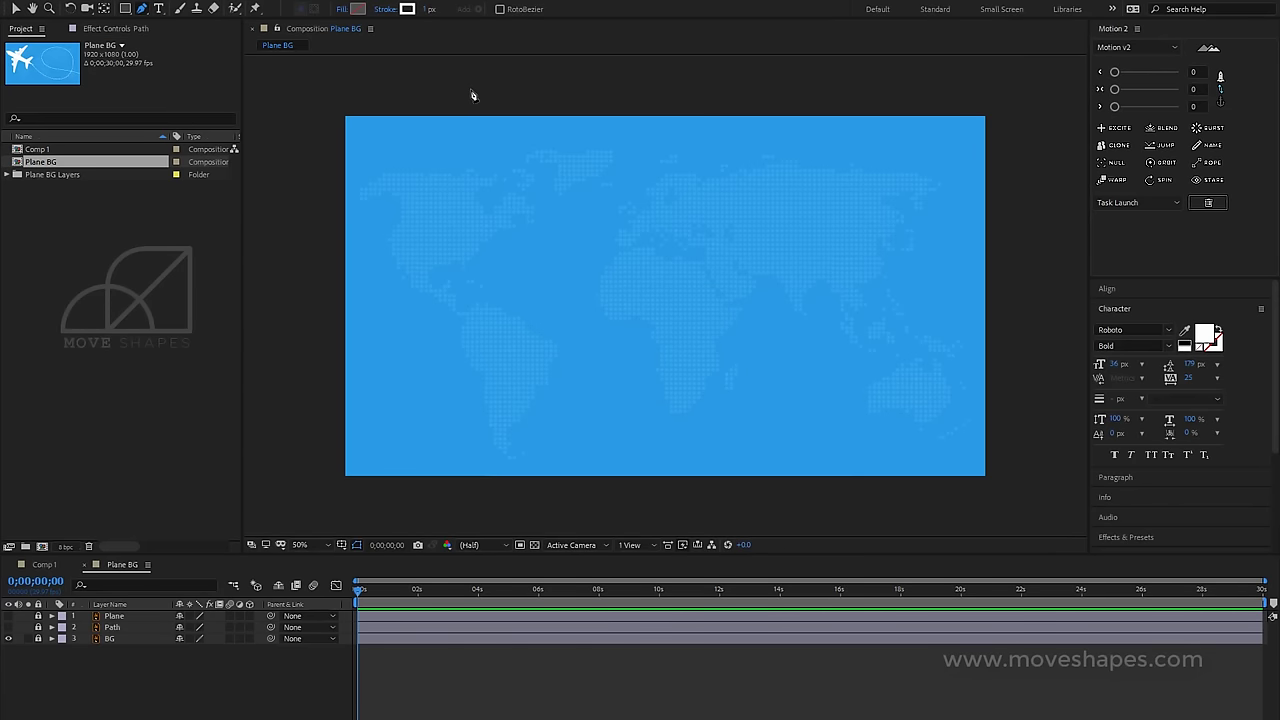
left_click(428, 9)
type("6")
key("Return")
left_click(1015, 366)
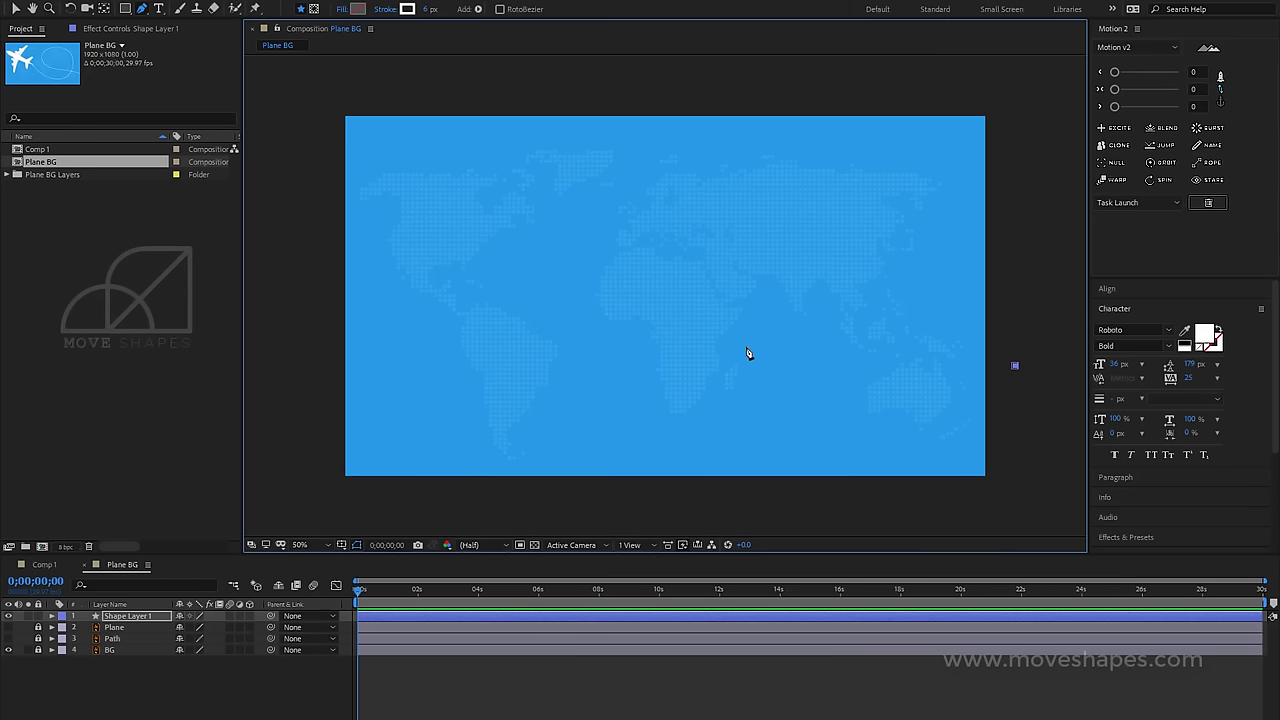
Add four curved vertices forming a loop over the map that exits past the left edge.
left_click_drag(742, 340, 652, 356)
mouse_move(607, 184)
left_mouse_down()
mouse_move(695, 87)
mouse_move(690, 76)
left_mouse_up()
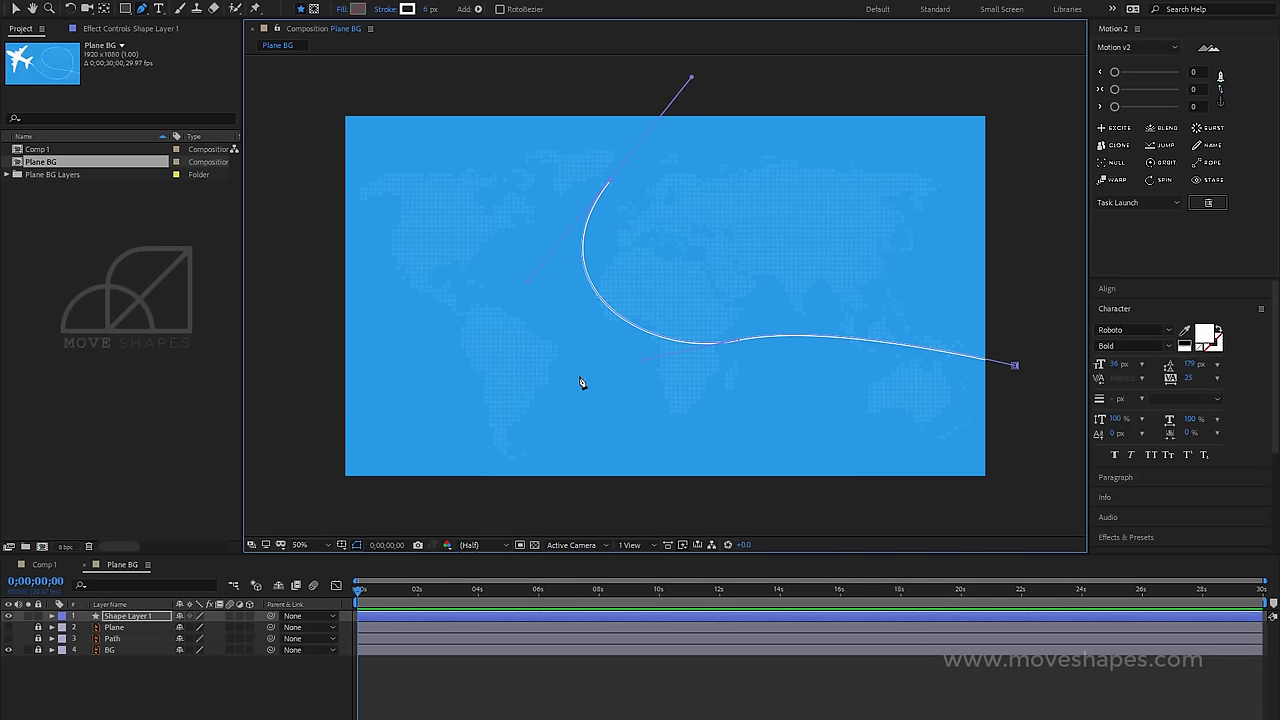
mouse_move(540, 375)
left_mouse_down()
mouse_move(185, 341)
mouse_move(208, 318)
left_mouse_up()
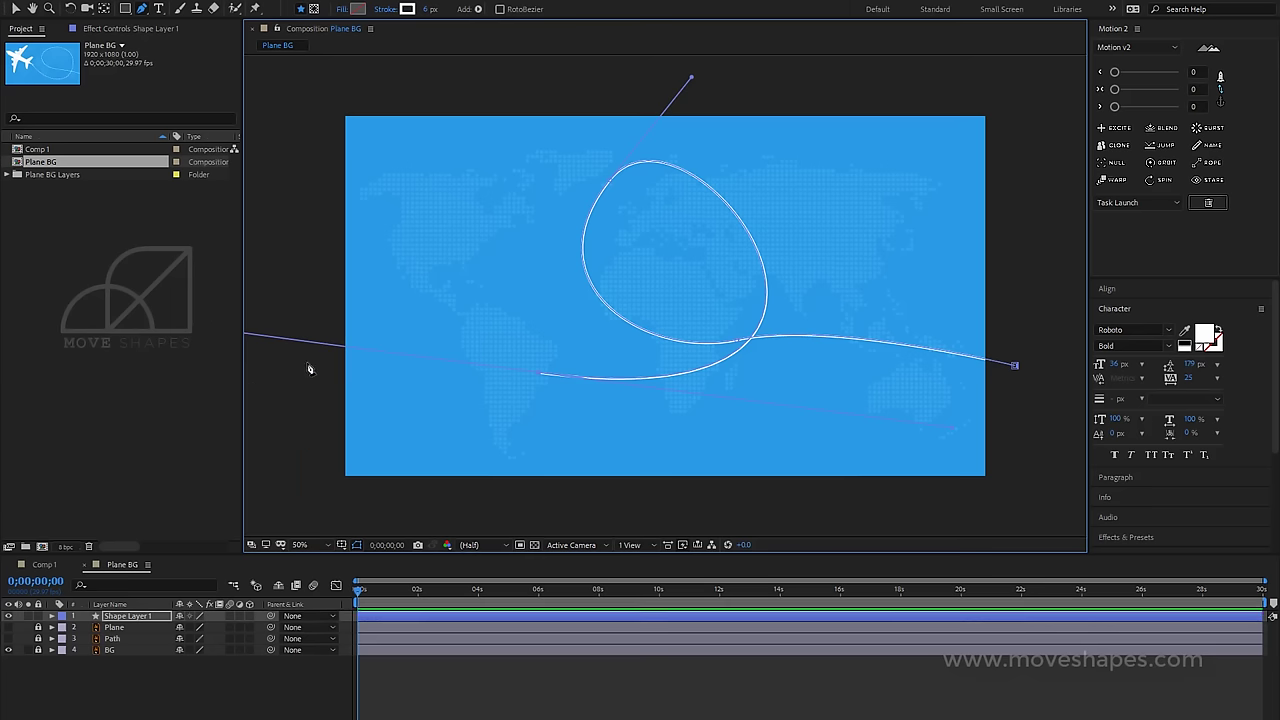
left_click_drag(272, 221, 340, 229)
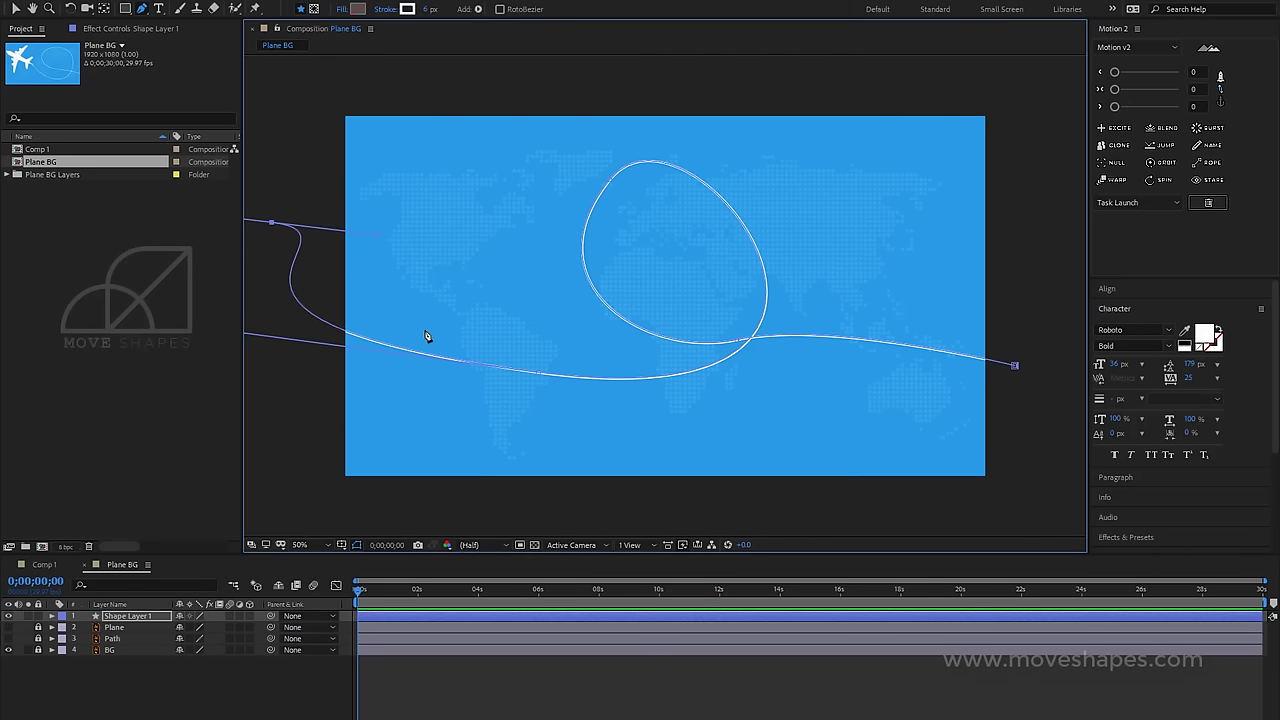
Adjust the Bezier handles to widen the loop and bend the right end segment.
key("comma")
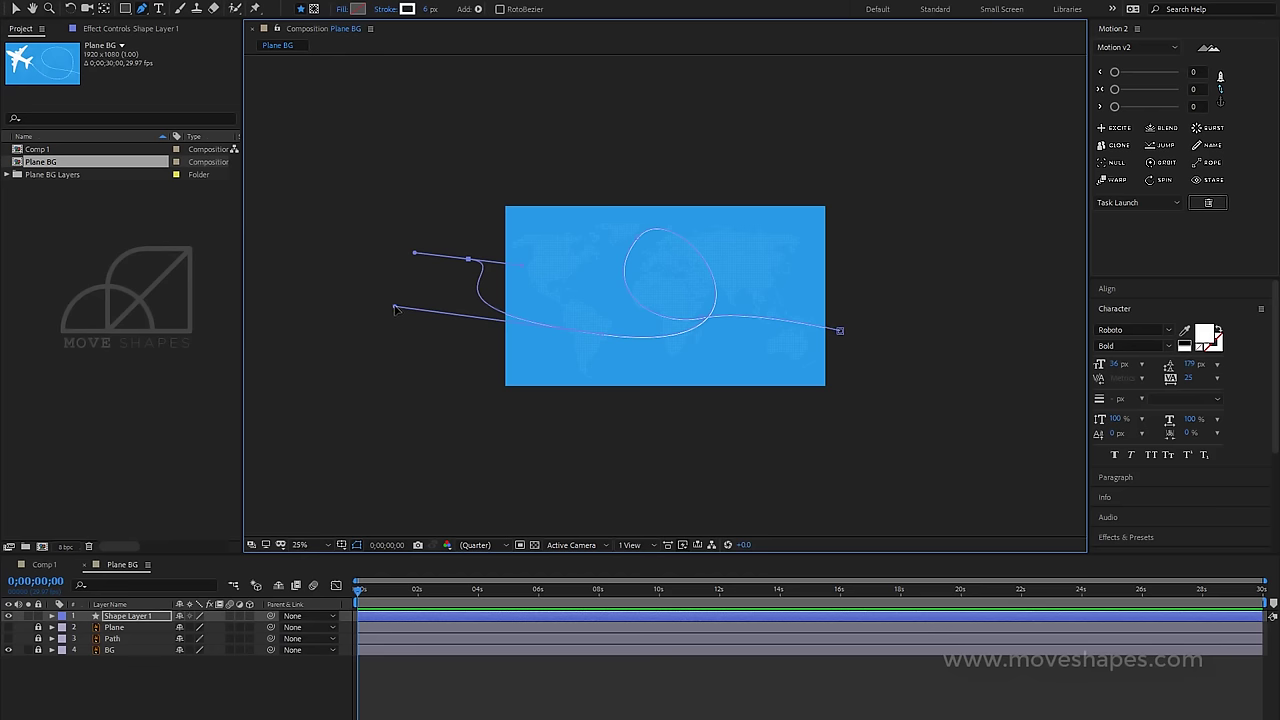
left_click_drag(395, 309, 575, 300)
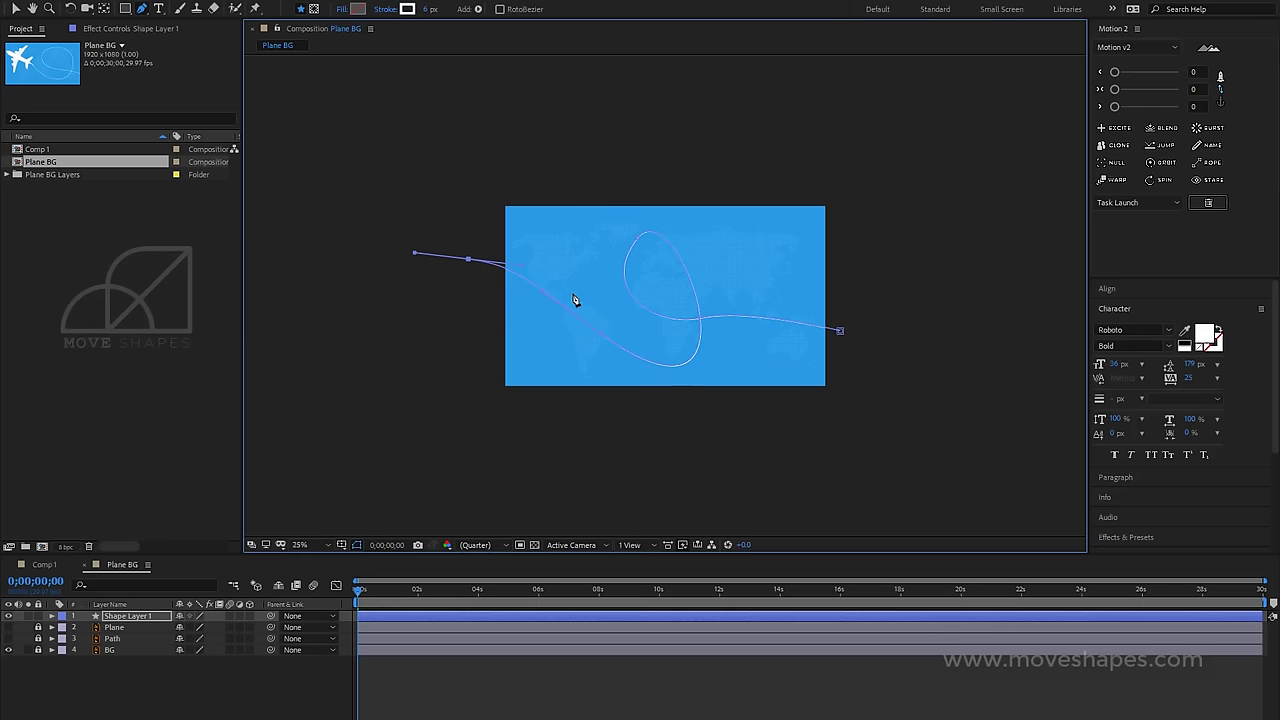
left_click(645, 233)
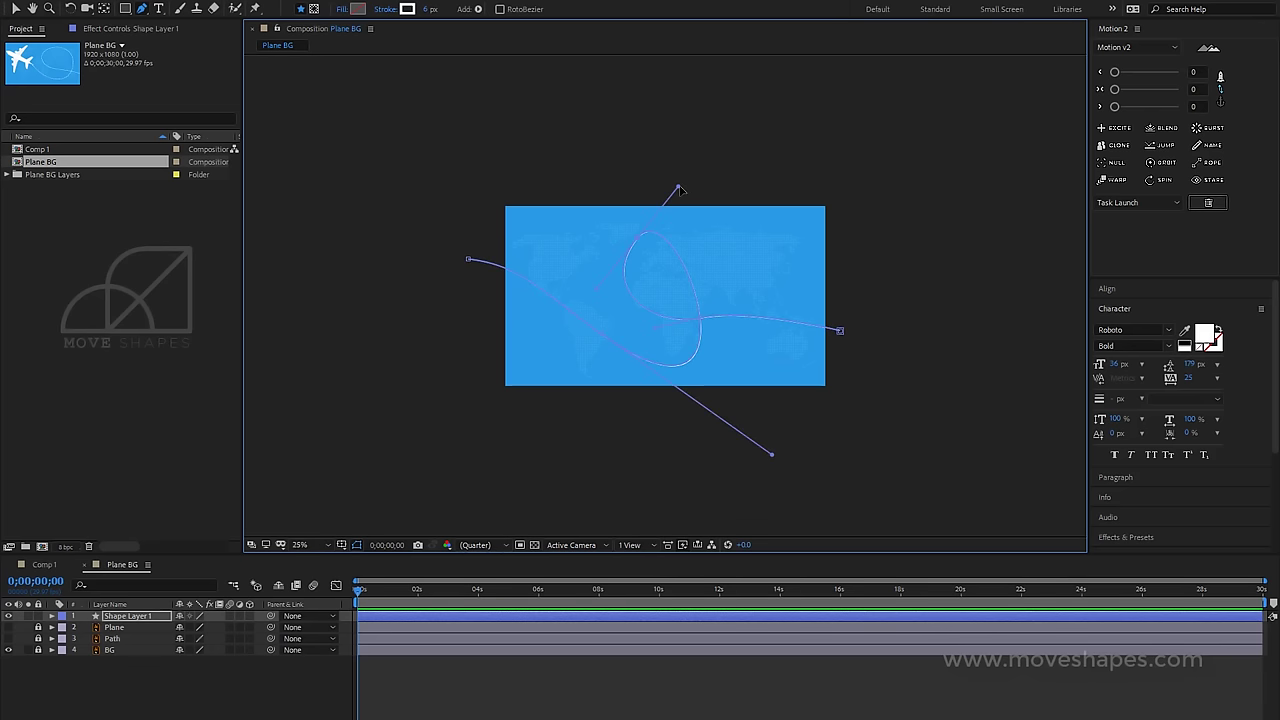
mouse_move(679, 190)
left_mouse_down()
mouse_move(791, 164)
mouse_move(778, 165)
left_mouse_up()
left_click_drag(652, 327, 627, 327)
left_click(841, 331)
left_click_drag(786, 320, 789, 315)
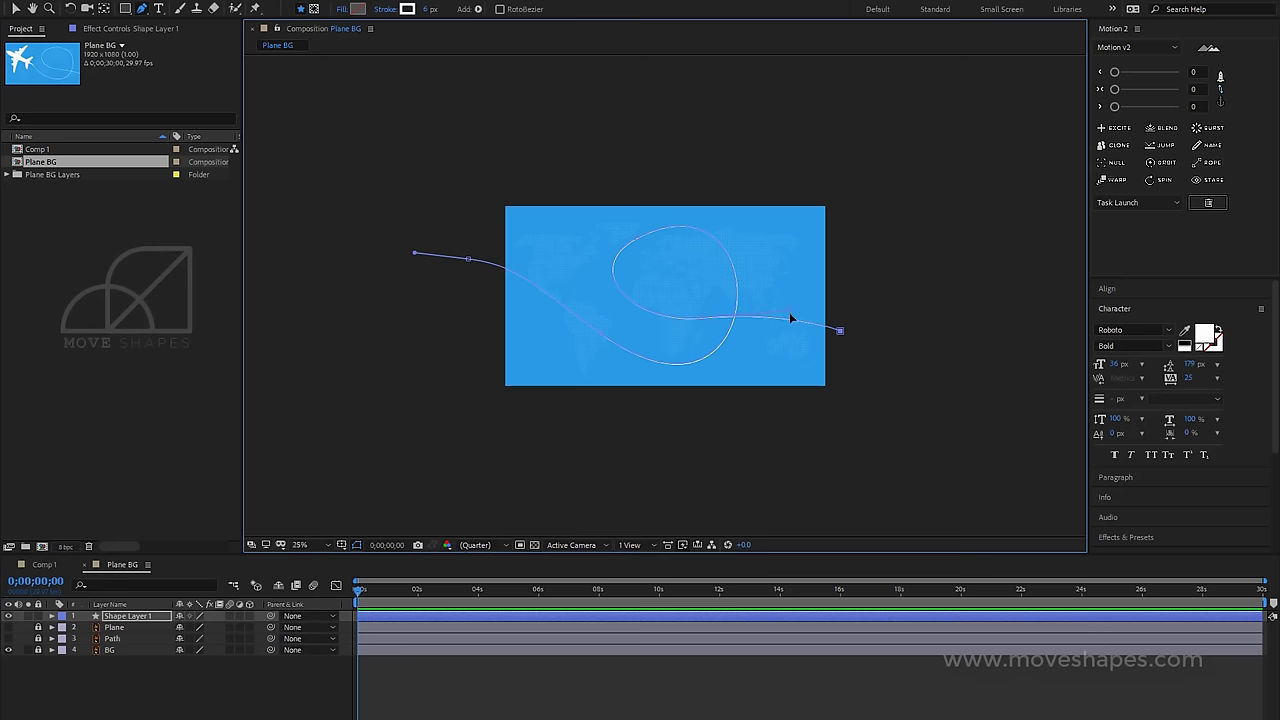
left_click(15, 8)
left_click(686, 290)
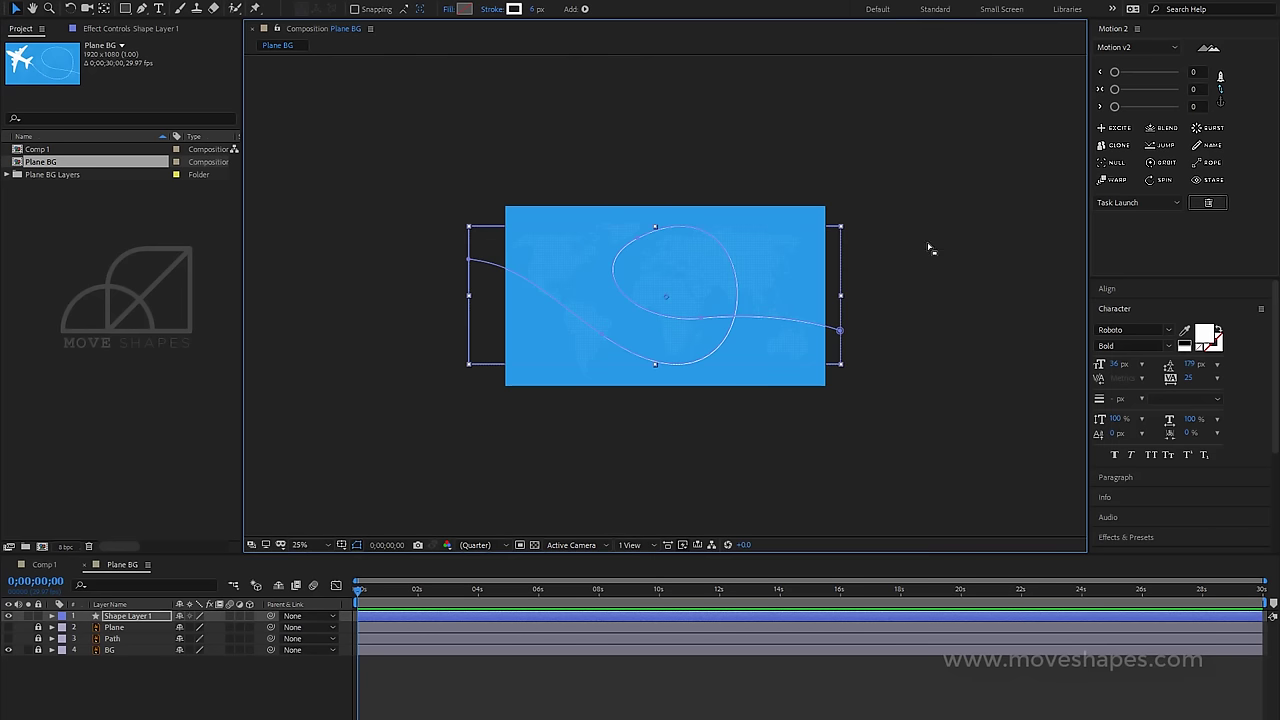
Fit the viewer and set Shape Layer 1's stroke width to 12 px.
key("period")
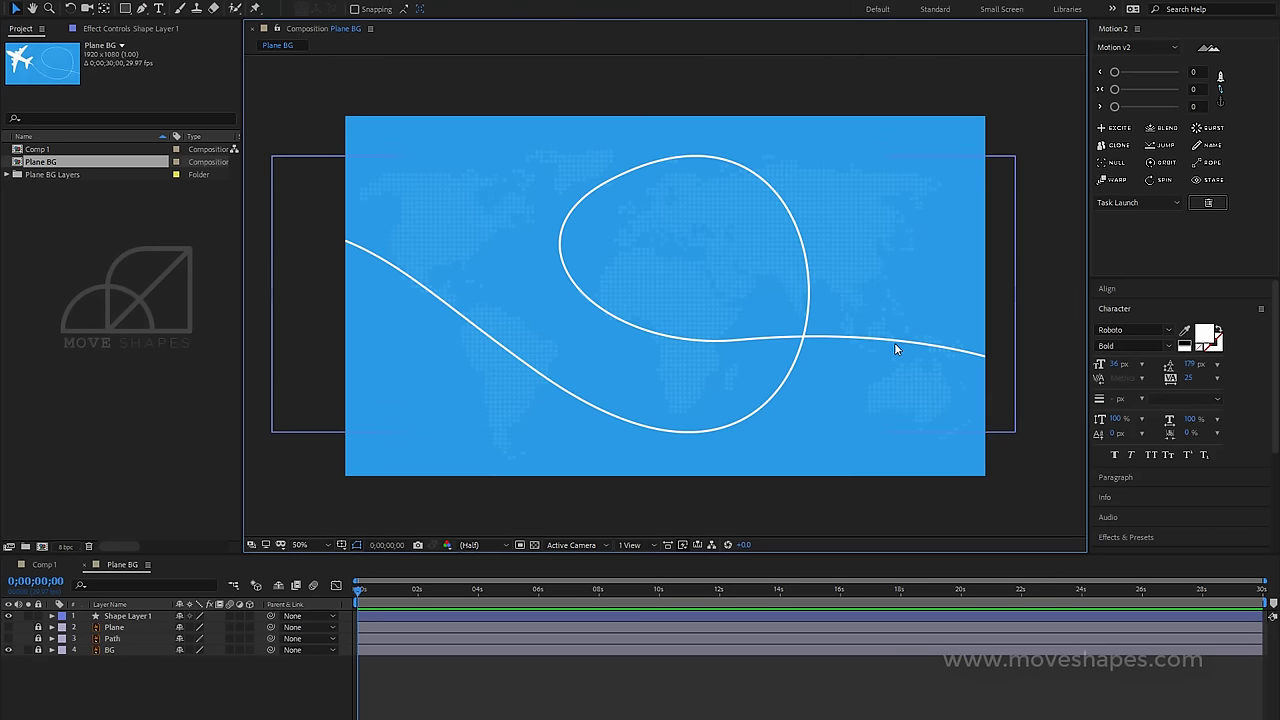
left_click(331, 545)
left_click(319, 318)
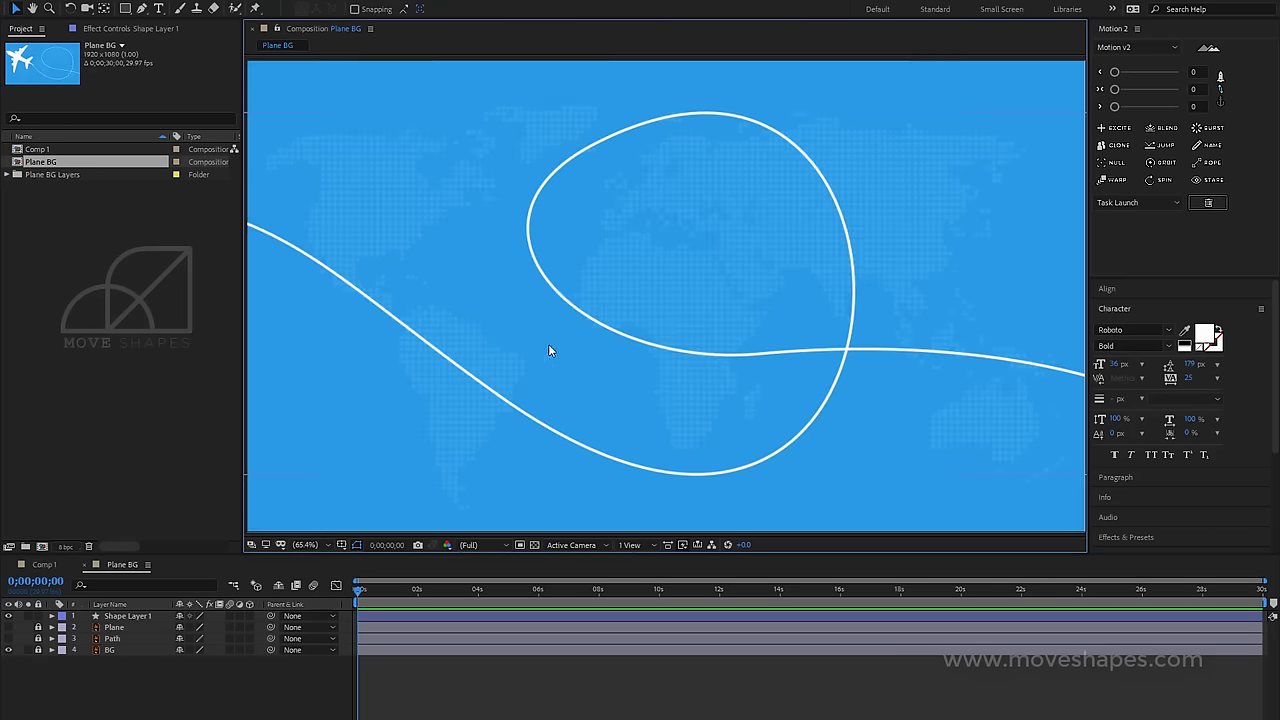
left_click(481, 614)
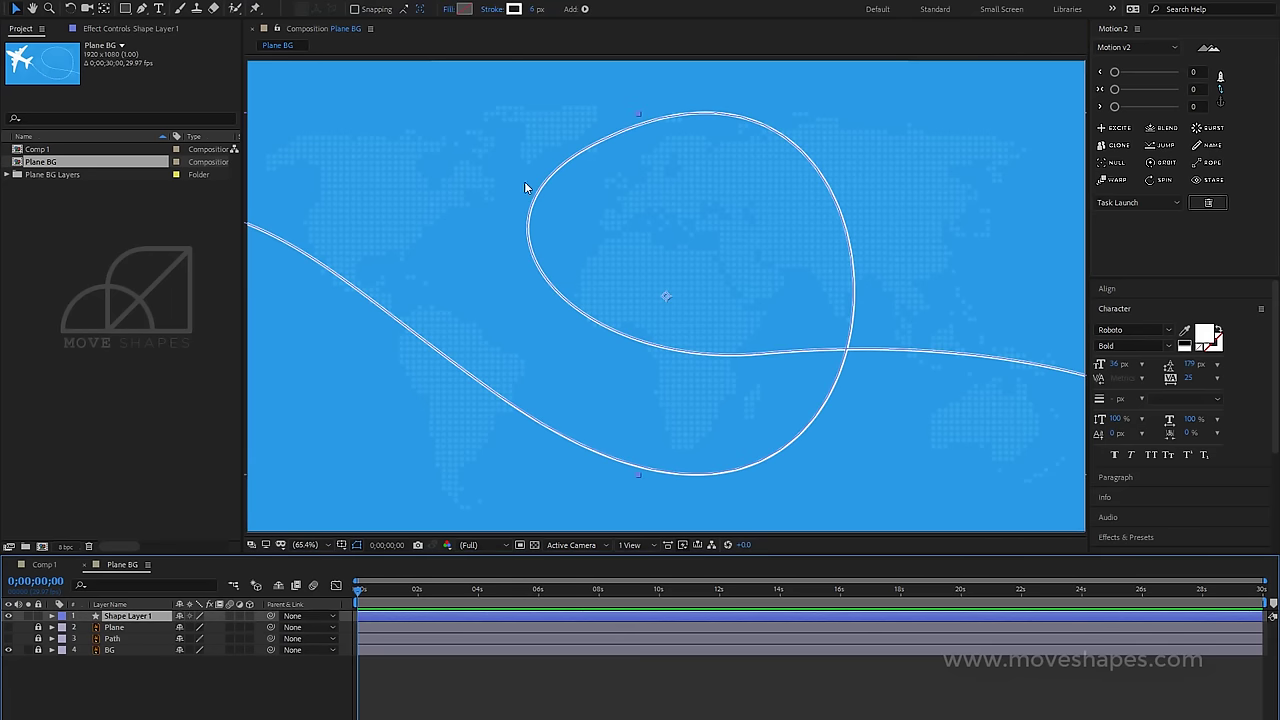
left_click(536, 11)
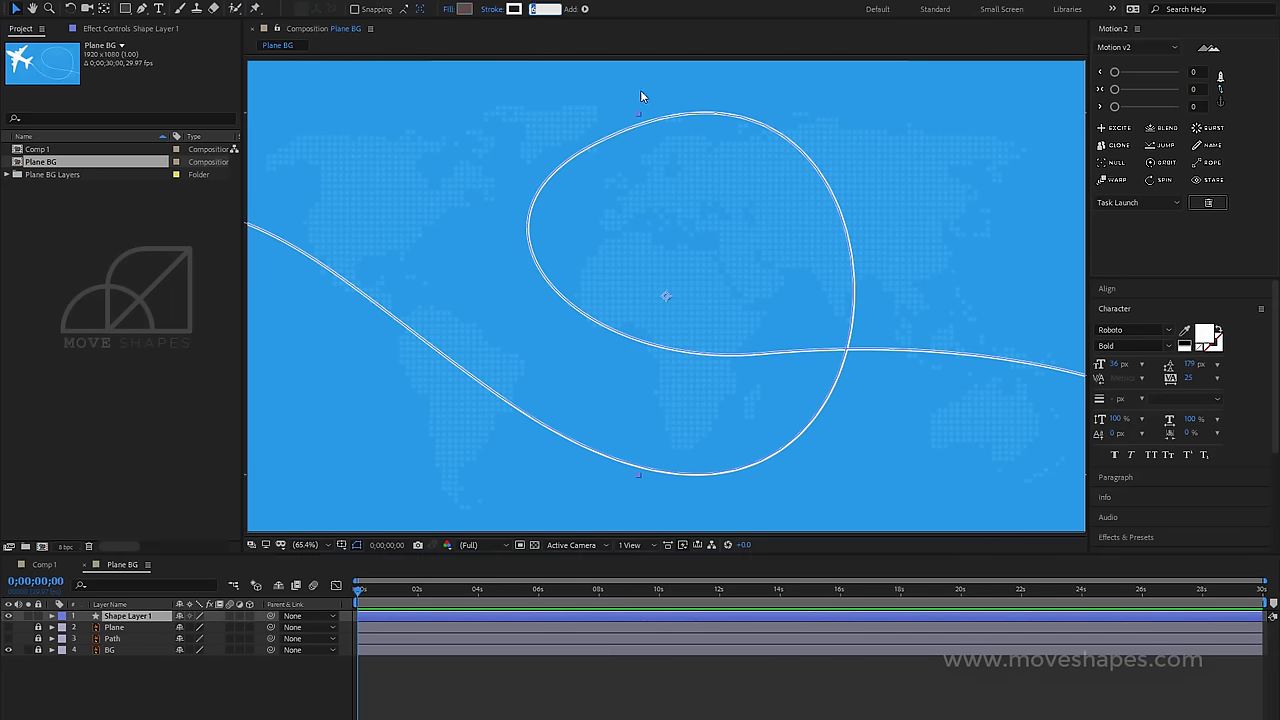
type("12")
key("Return")
left_click(599, 700)
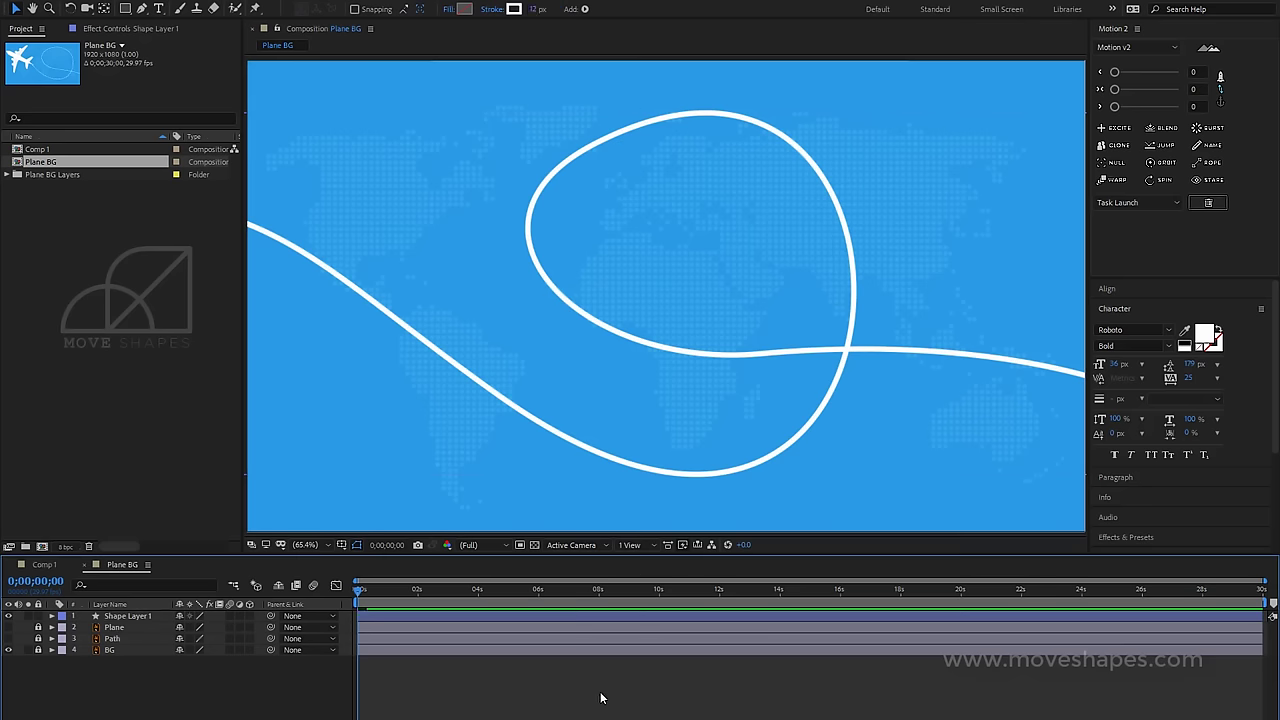
left_click(381, 614)
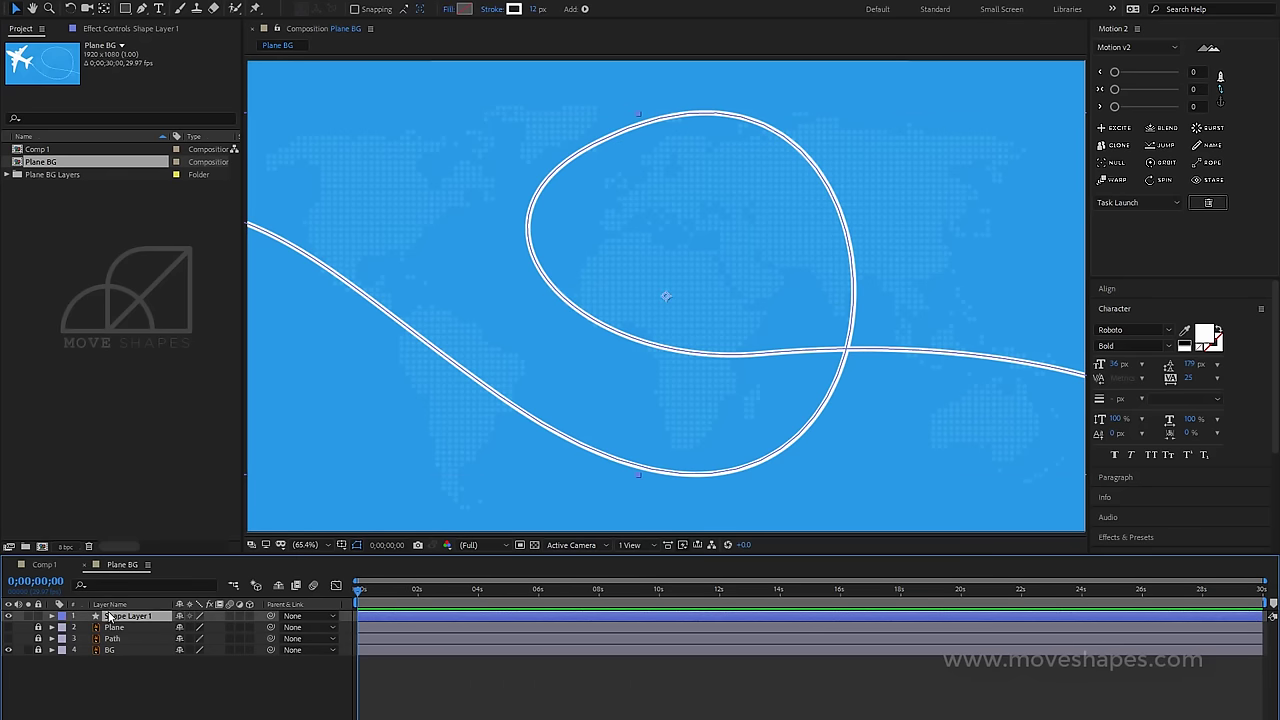
Rename Shape Layer 1 to 'Path' and expand its Contents group.
right_click(110, 617)
left_click(140, 616)
type("Path")
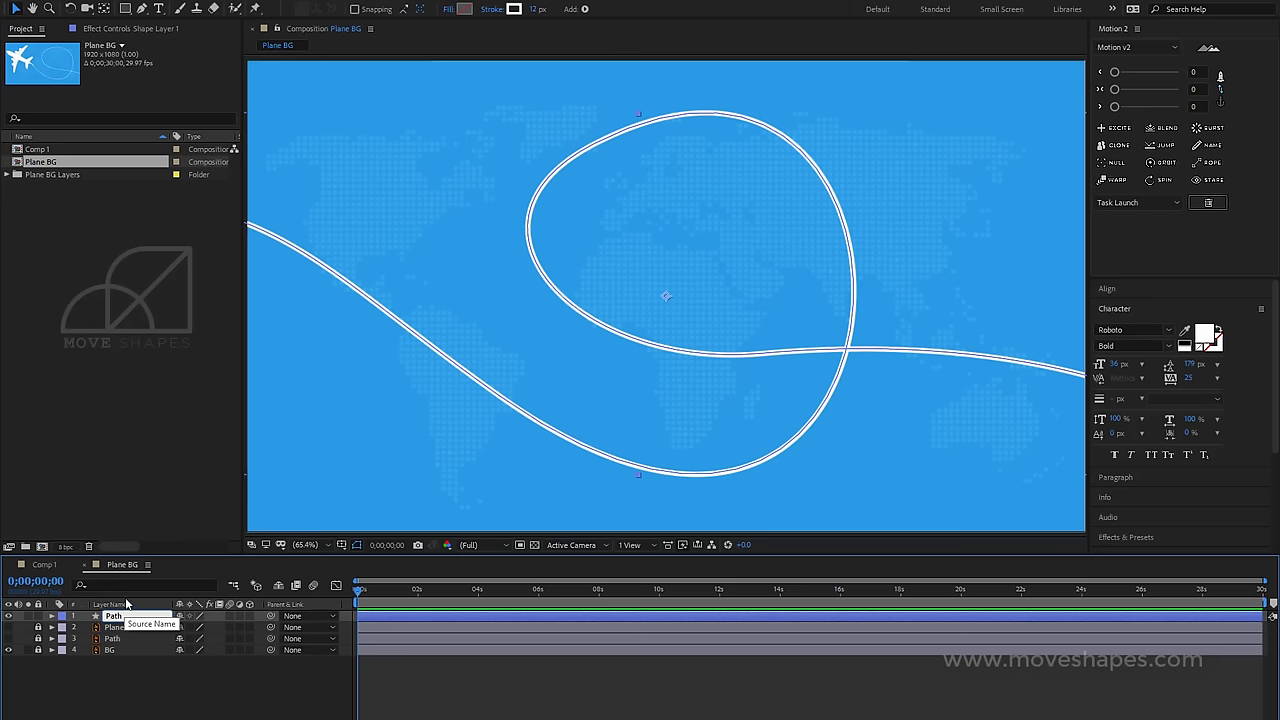
key("Return")
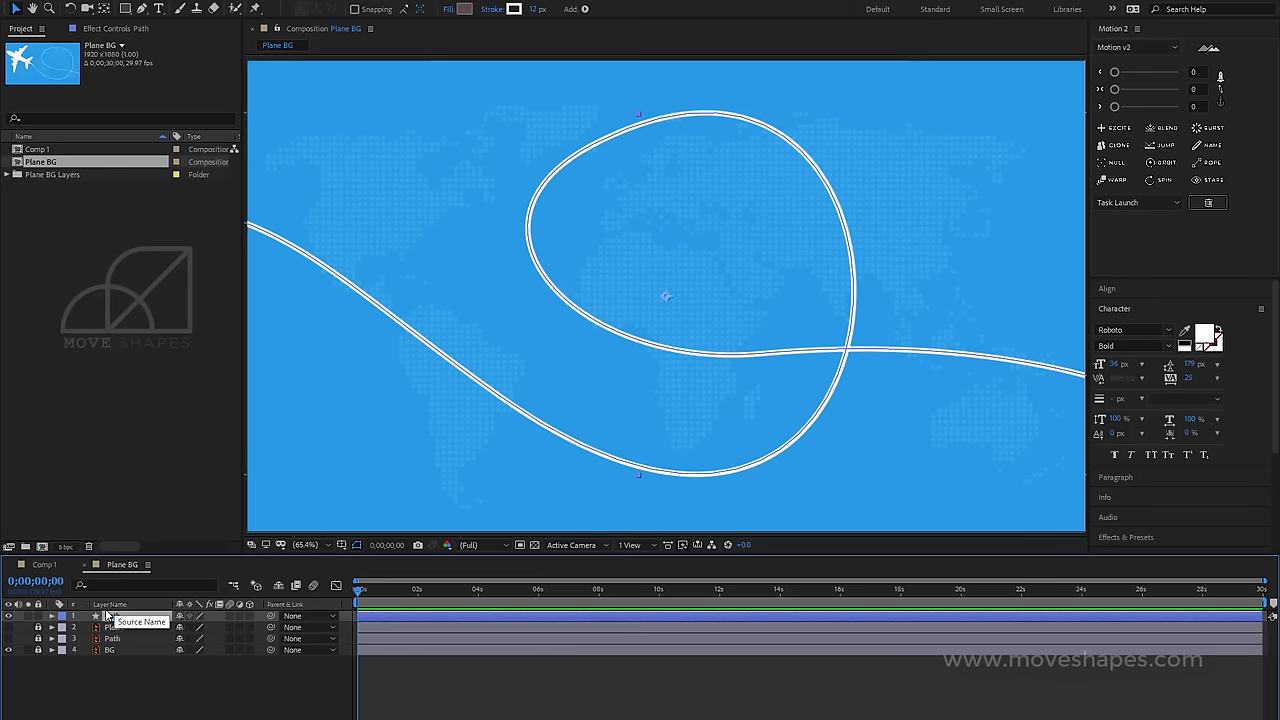
left_click(51, 617)
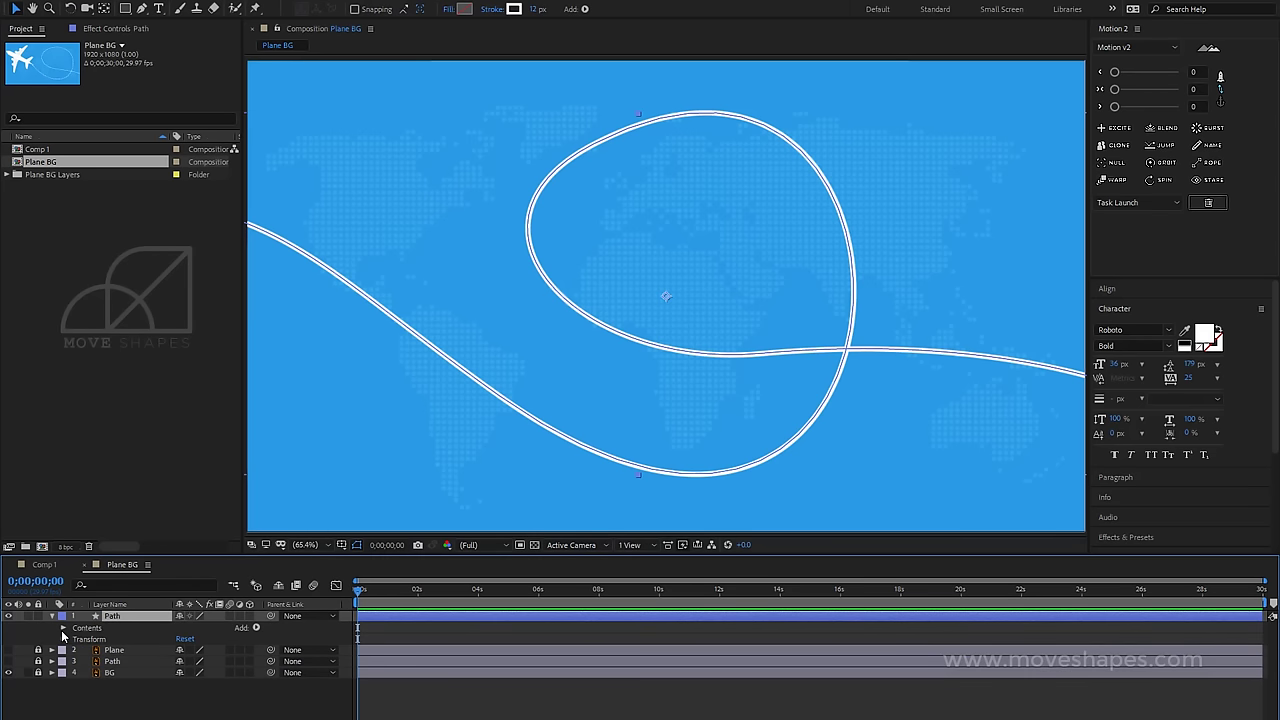
left_click(63, 628)
Expand Shape 1 and Stroke 1, enlarging the timeline panel to reveal Dashes.
left_click(70, 640)
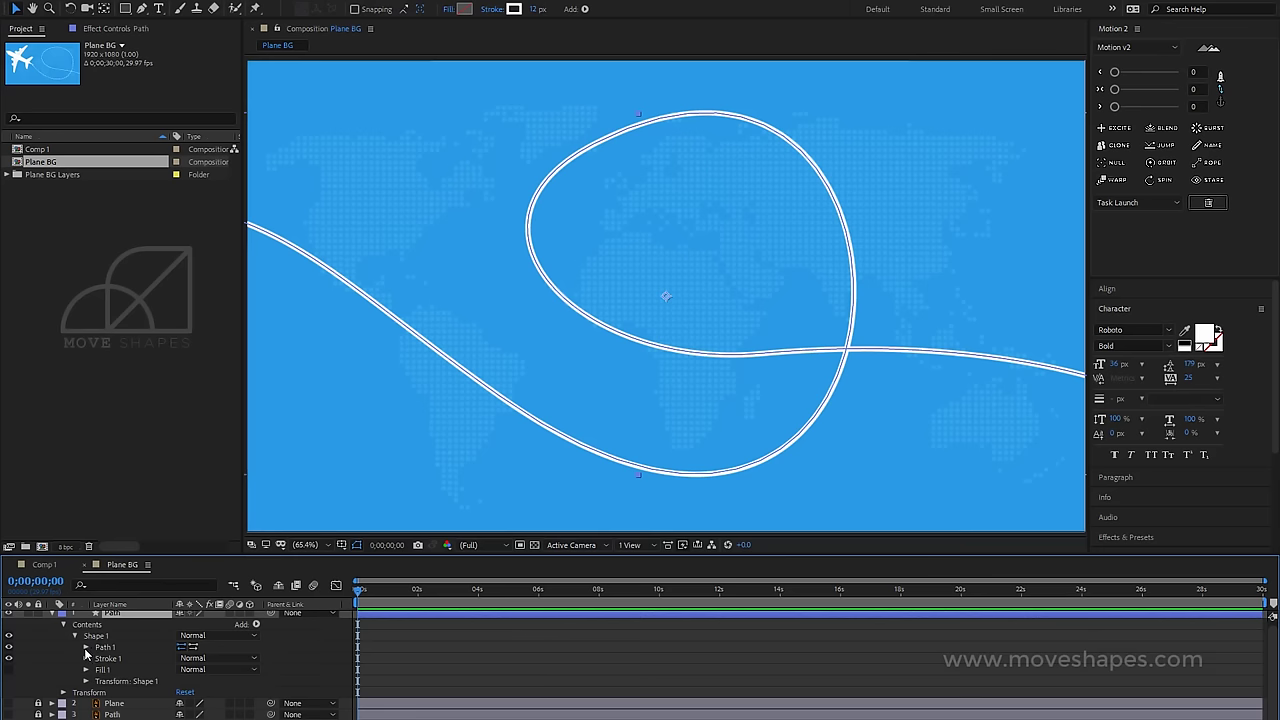
left_click(86, 658)
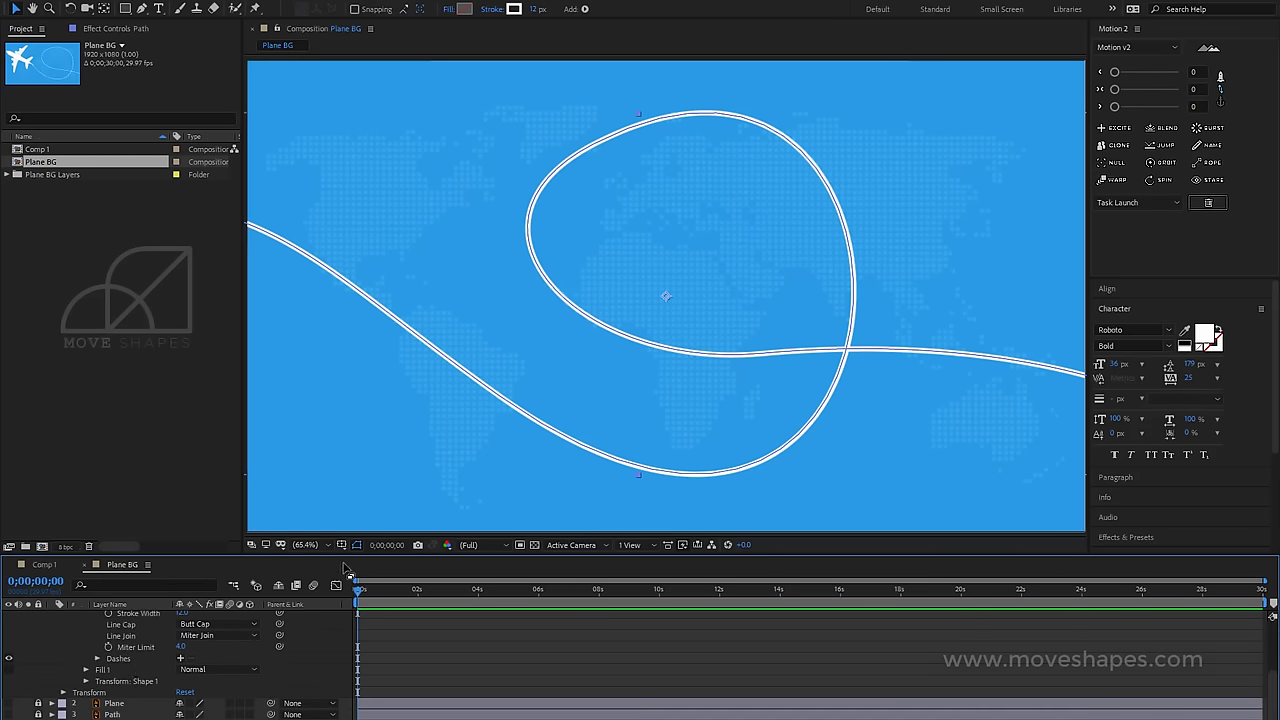
left_click_drag(345, 555, 328, 458)
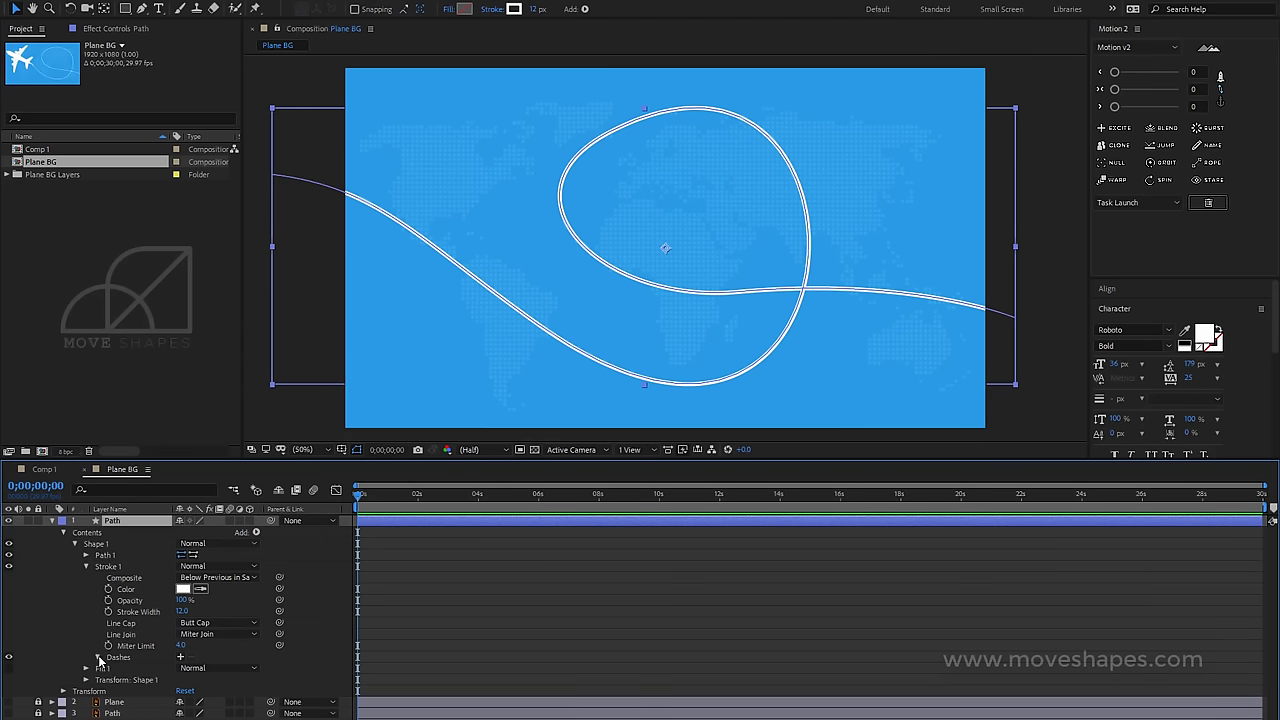
Add Dashes to the stroke with a Gap of 20.
left_click(180, 657)
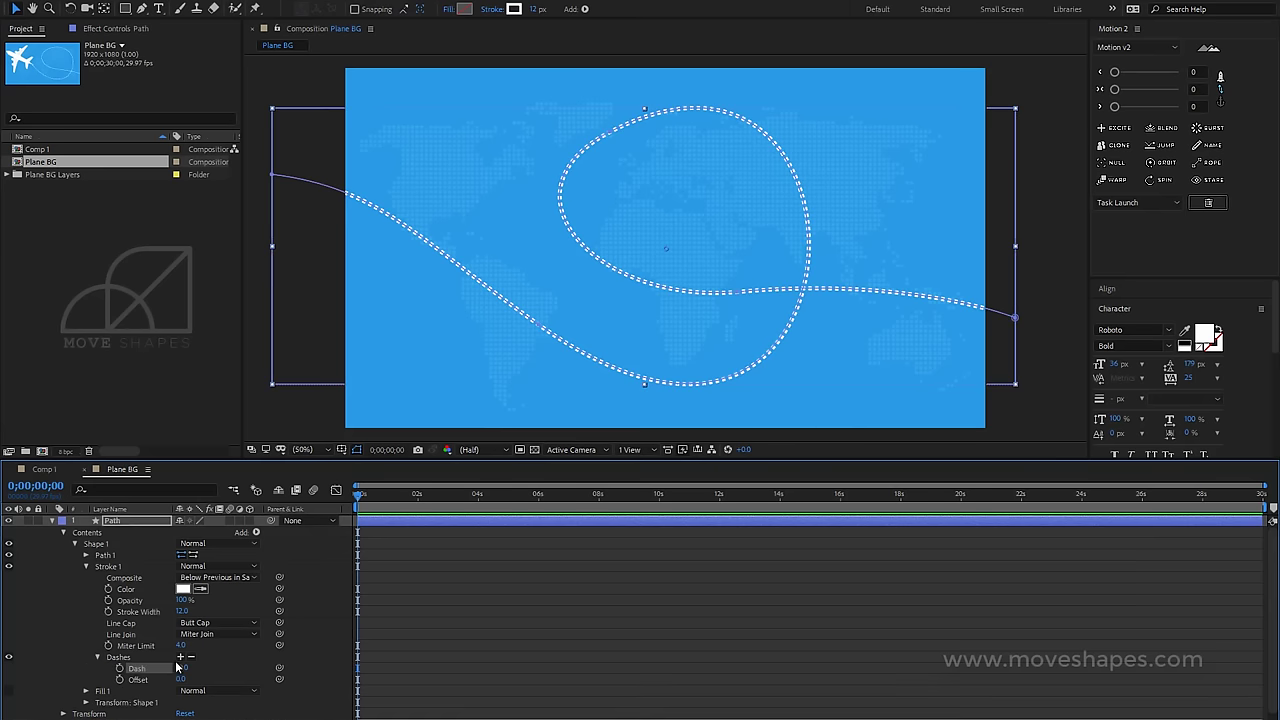
left_click(450, 624)
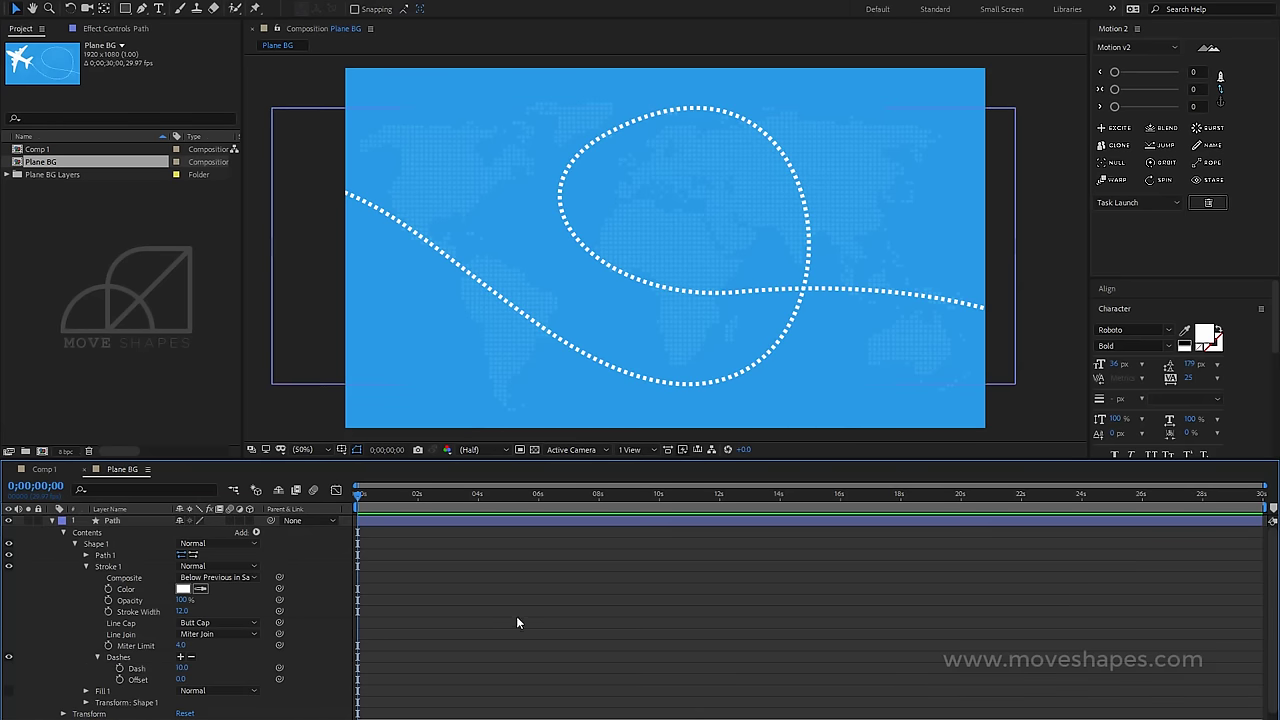
left_click(181, 659)
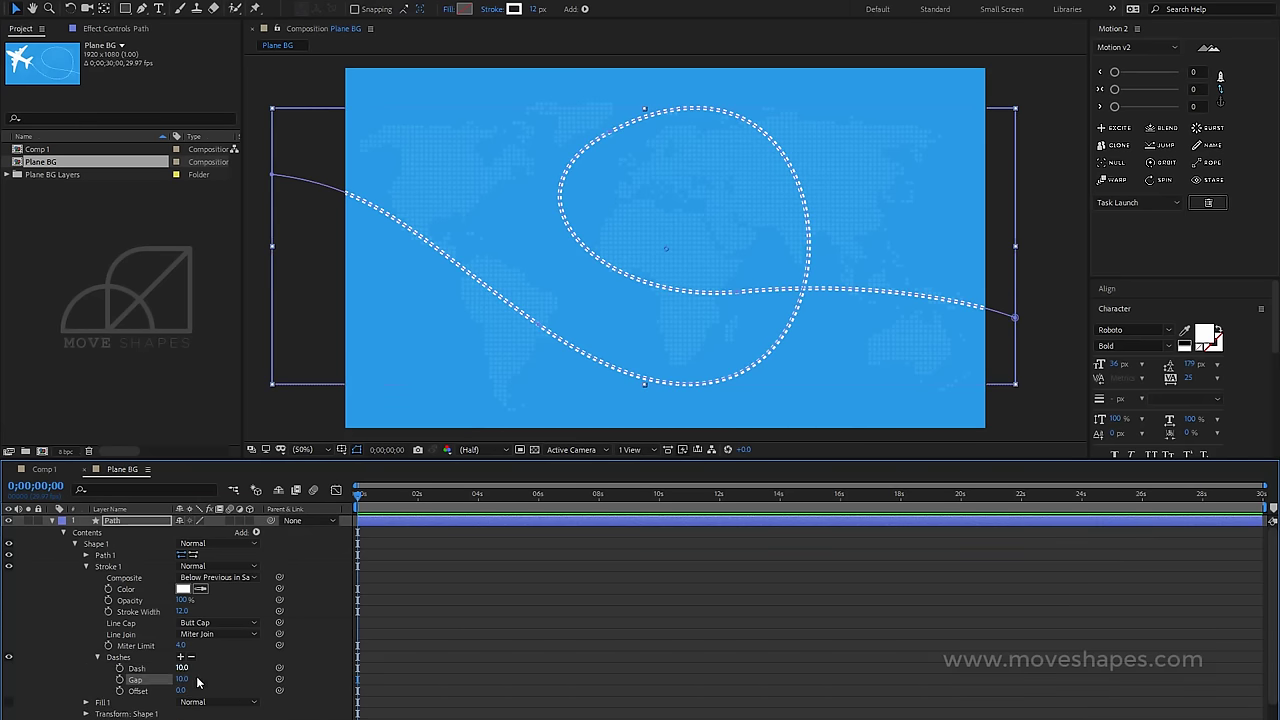
left_click(182, 680)
type("20")
key("Return")
left_click(480, 640)
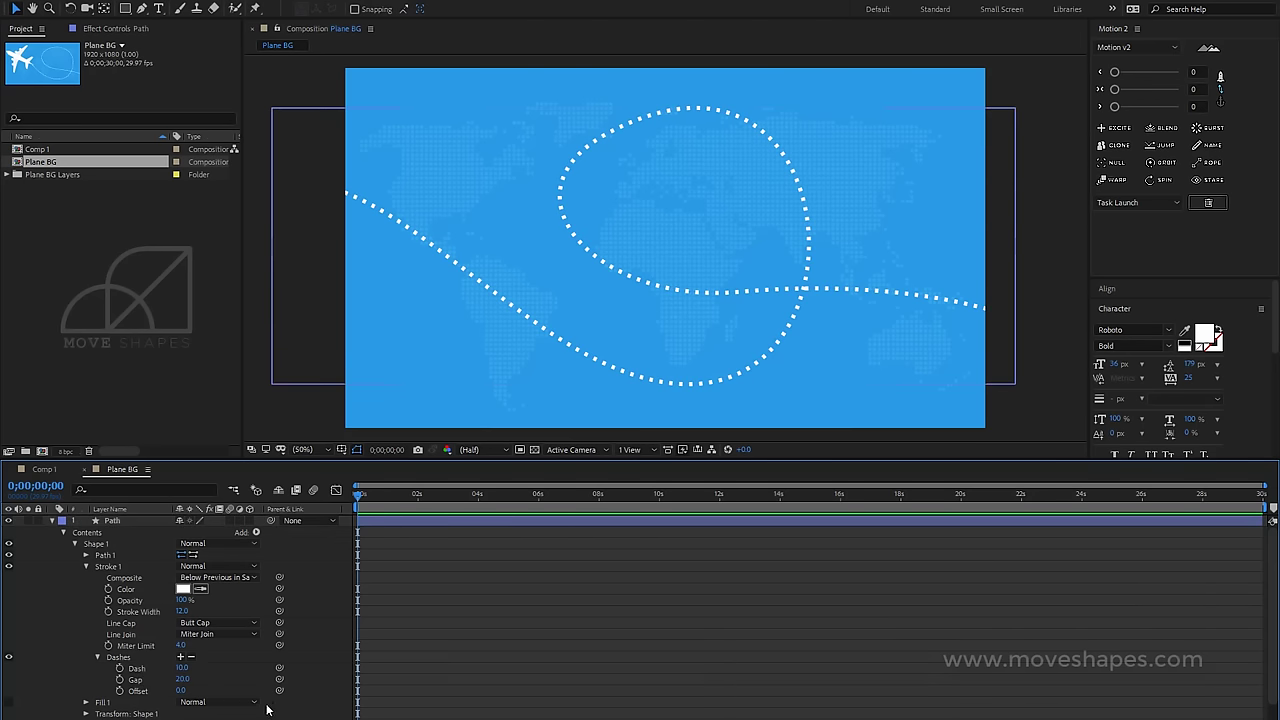
Set the Dash length to 15 and collapse the Path layer.
left_click(183, 669)
type("15")
key("Return")
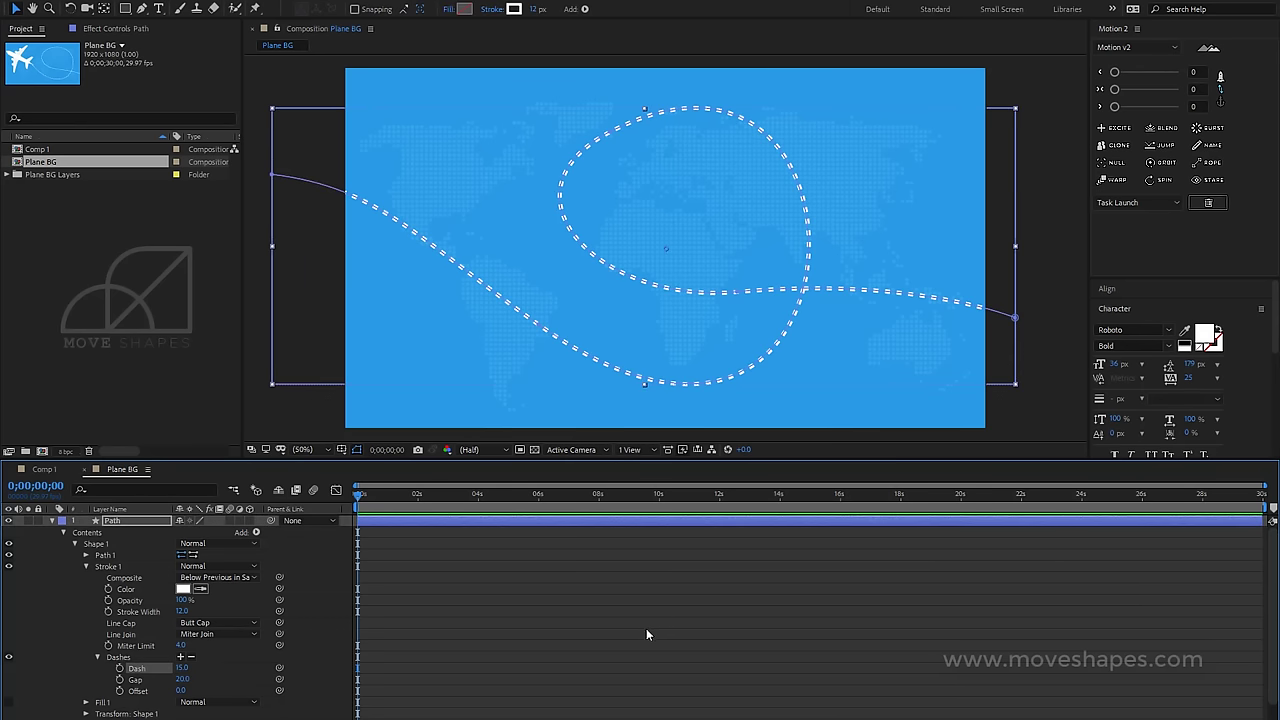
left_click(623, 643)
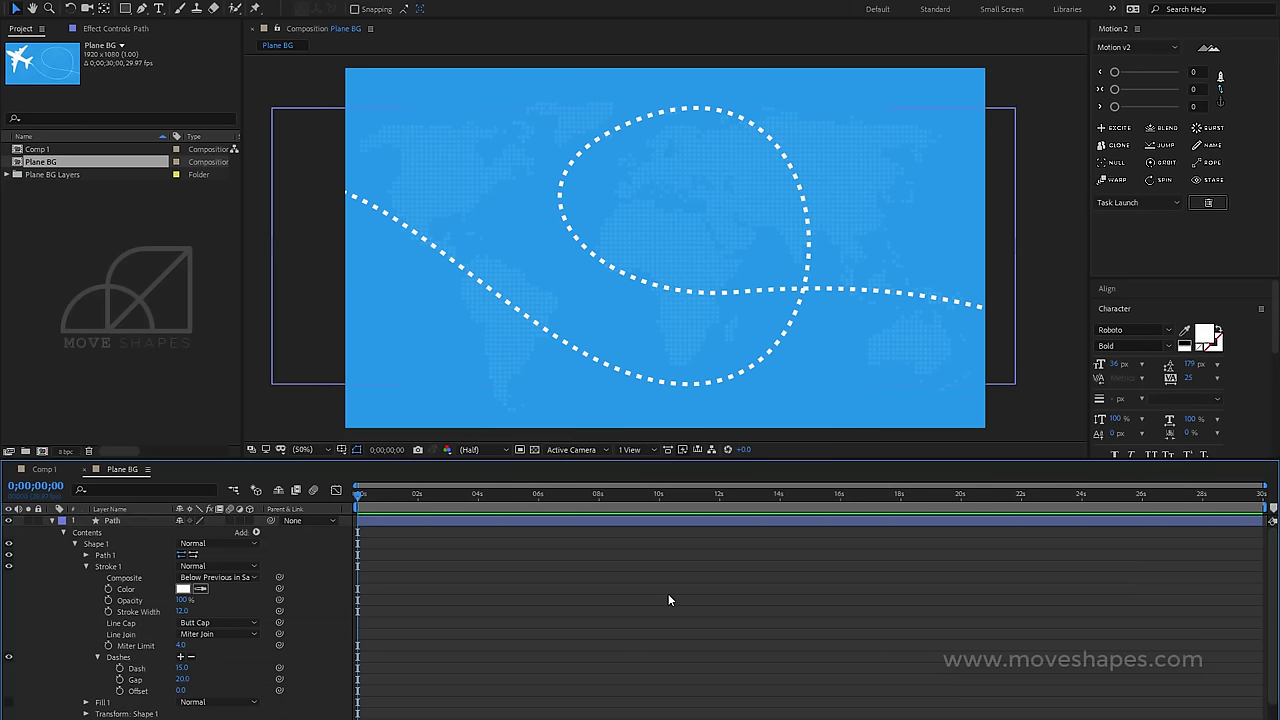
left_click(52, 521)
Expand the Path layer to Path 1 and select its Path shape.
left_click(118, 521)
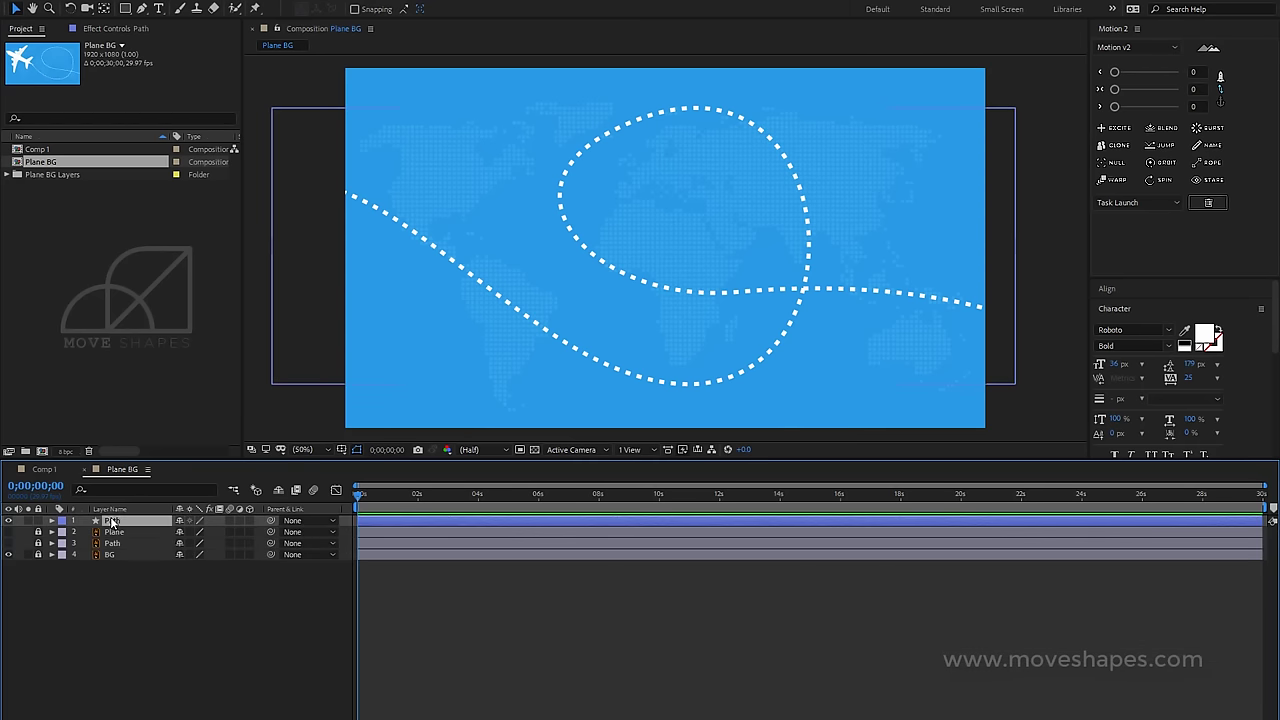
left_click(158, 603)
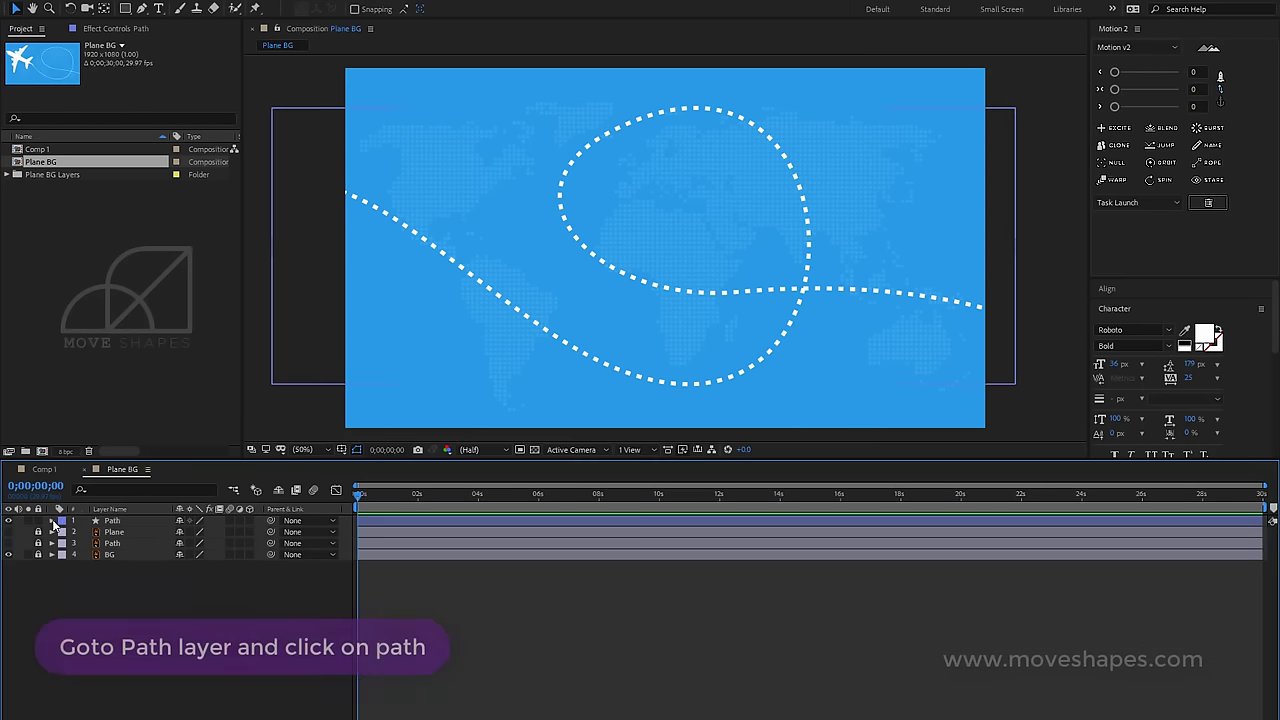
left_click(52, 521)
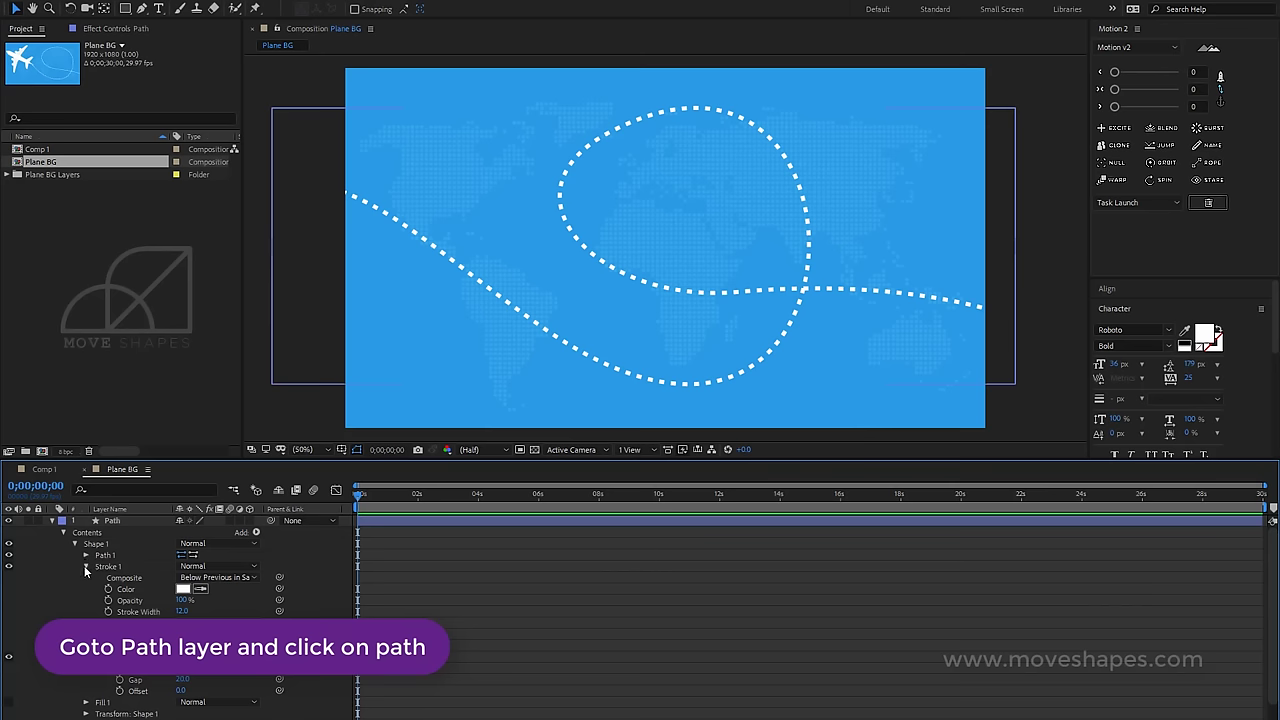
left_click(86, 567)
left_click(86, 556)
left_click(124, 566)
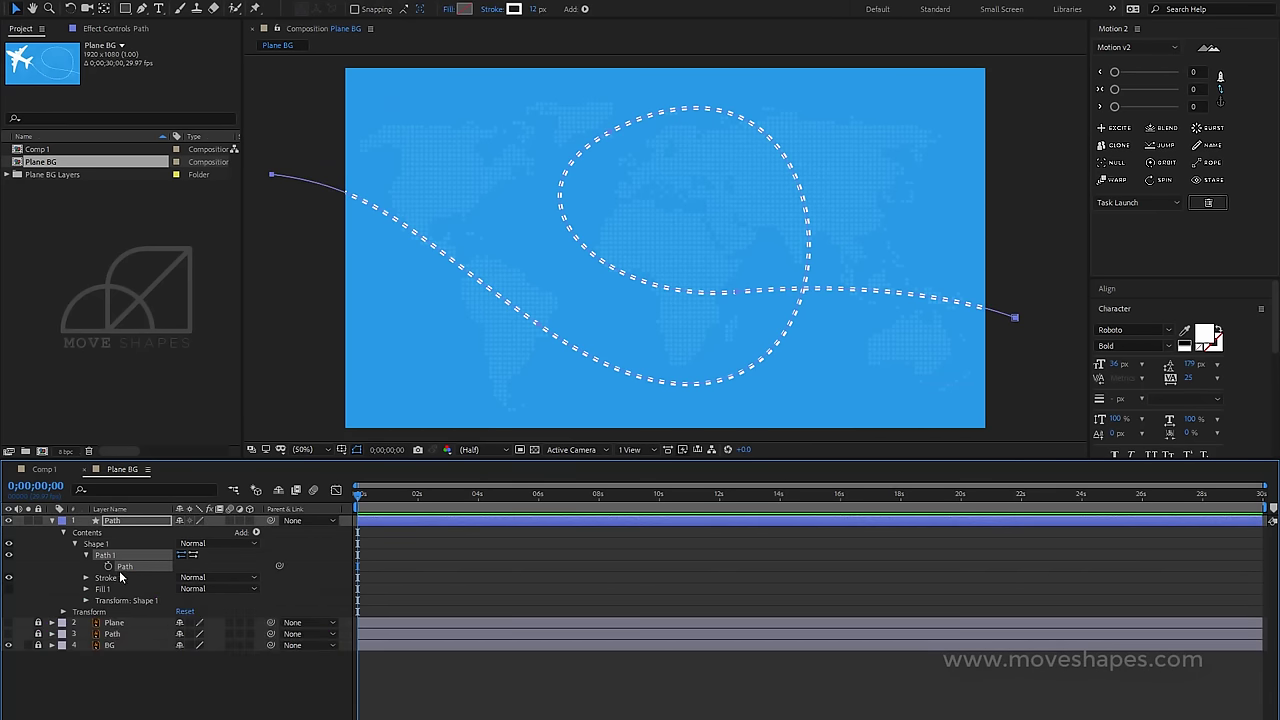
left_click(52, 521)
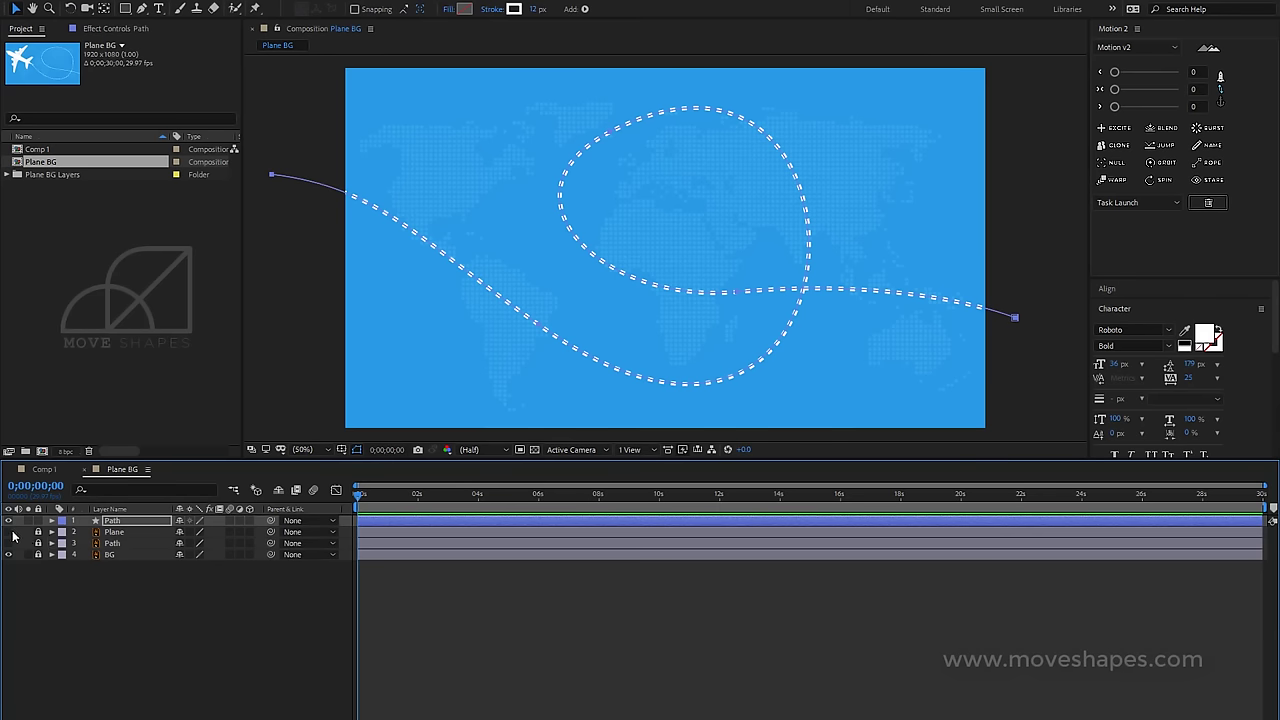
Show the Plane layer and enable keyframing on its Transform Position.
left_click(9, 531)
left_click(128, 531)
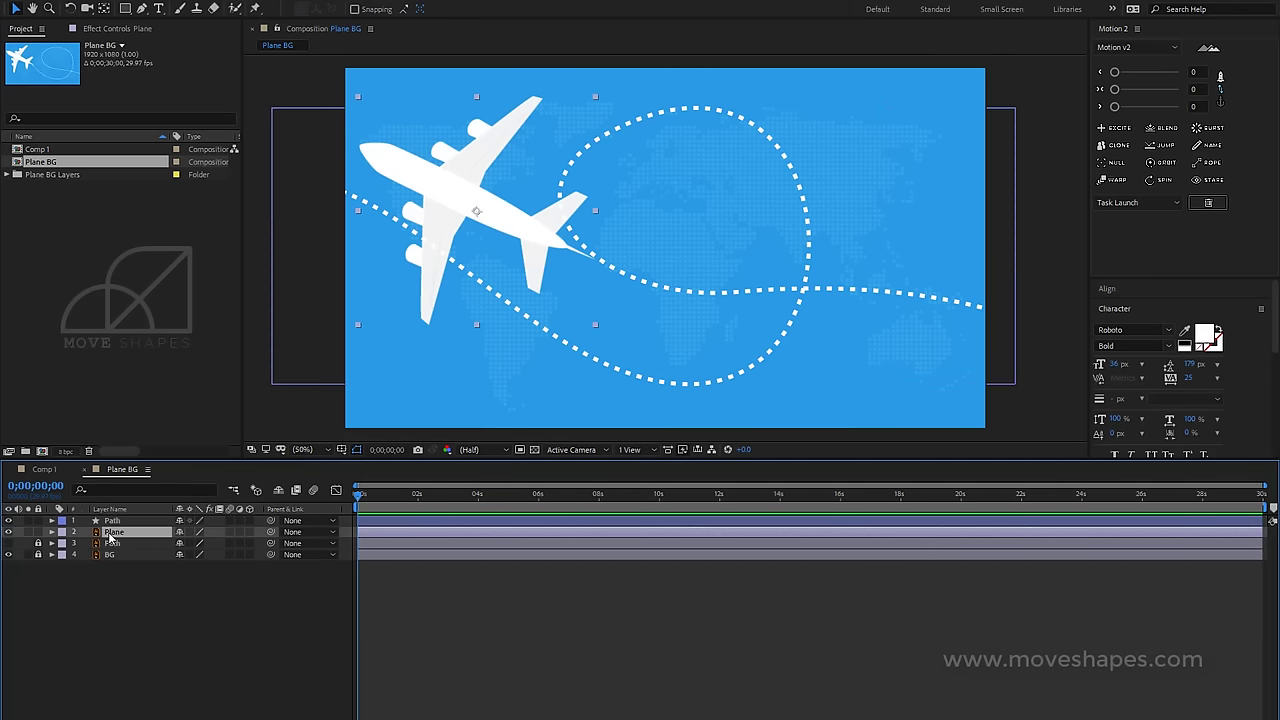
left_click(52, 531)
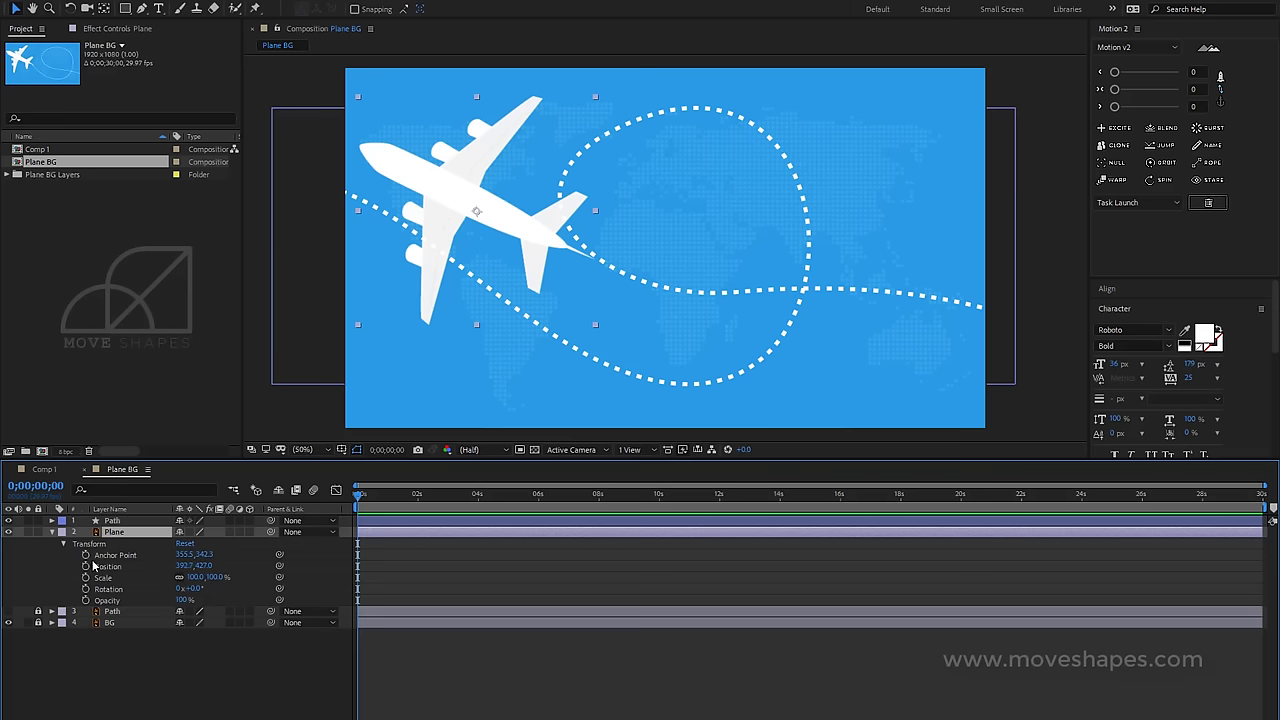
left_click(86, 566)
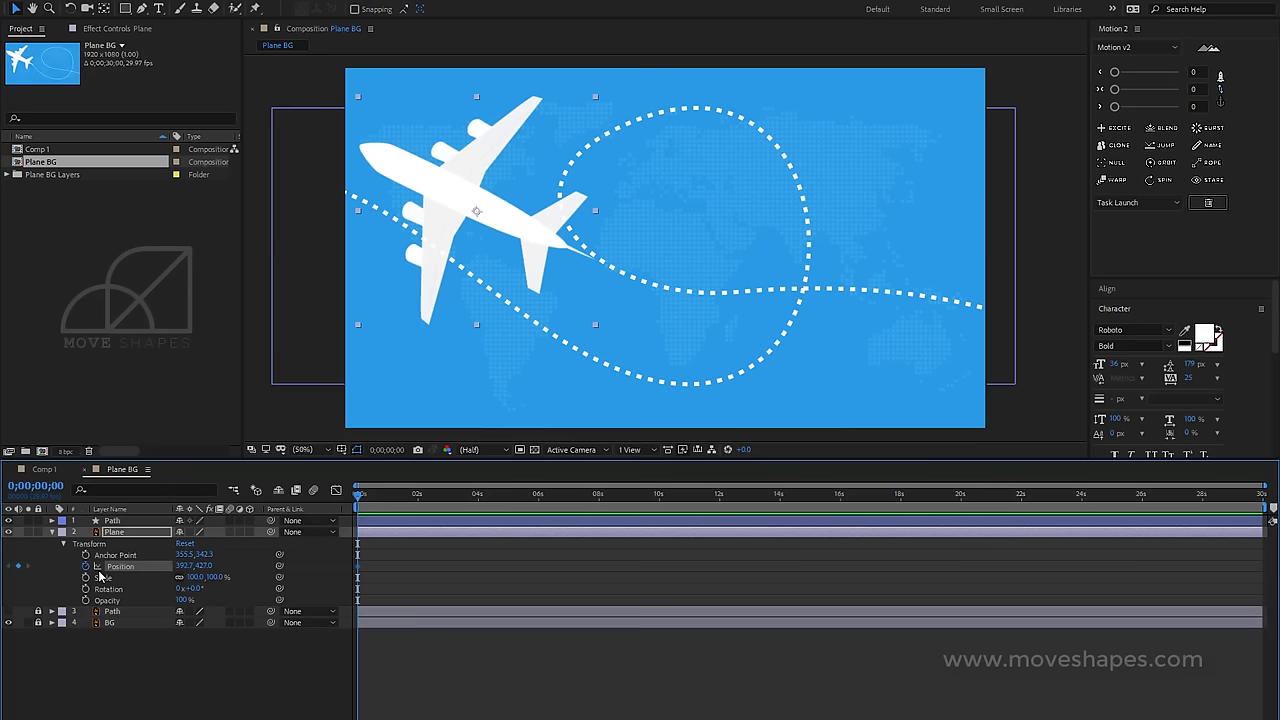
Paste the loop path into the Plane's Position to create keyframes starting at 2090.0, 750.0.
key("ctrl+v")
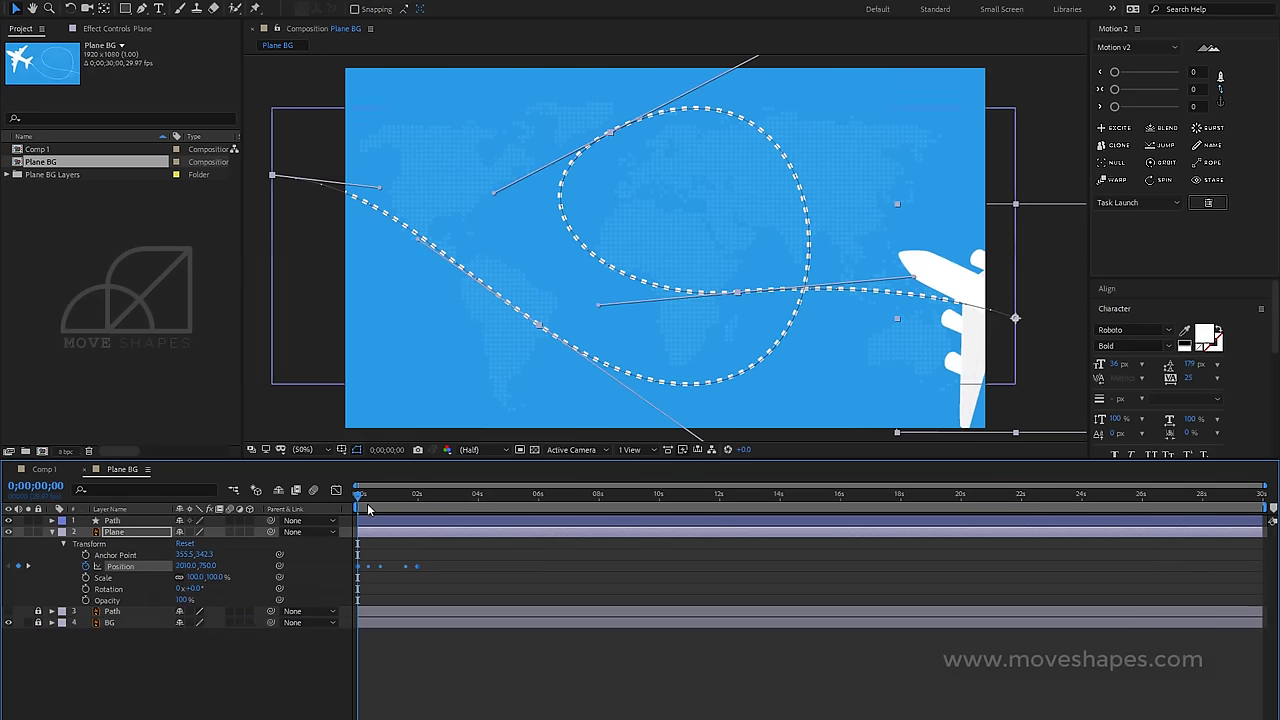
mouse_move(362, 500)
left_mouse_down()
mouse_move(429, 513)
mouse_move(370, 525)
mouse_move(395, 535)
left_mouse_up()
left_click(395, 535)
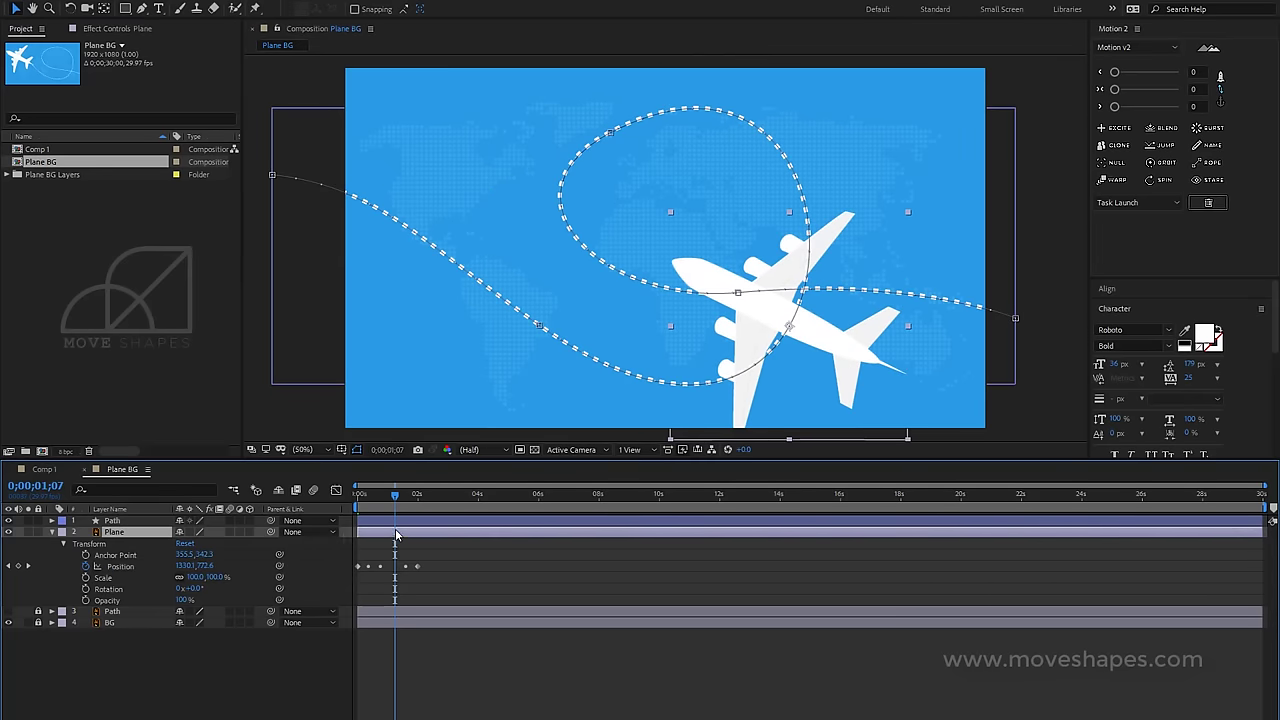
Scale the plane to 70% and scrub to preview it moving along the path.
left_click(213, 578)
type("70")
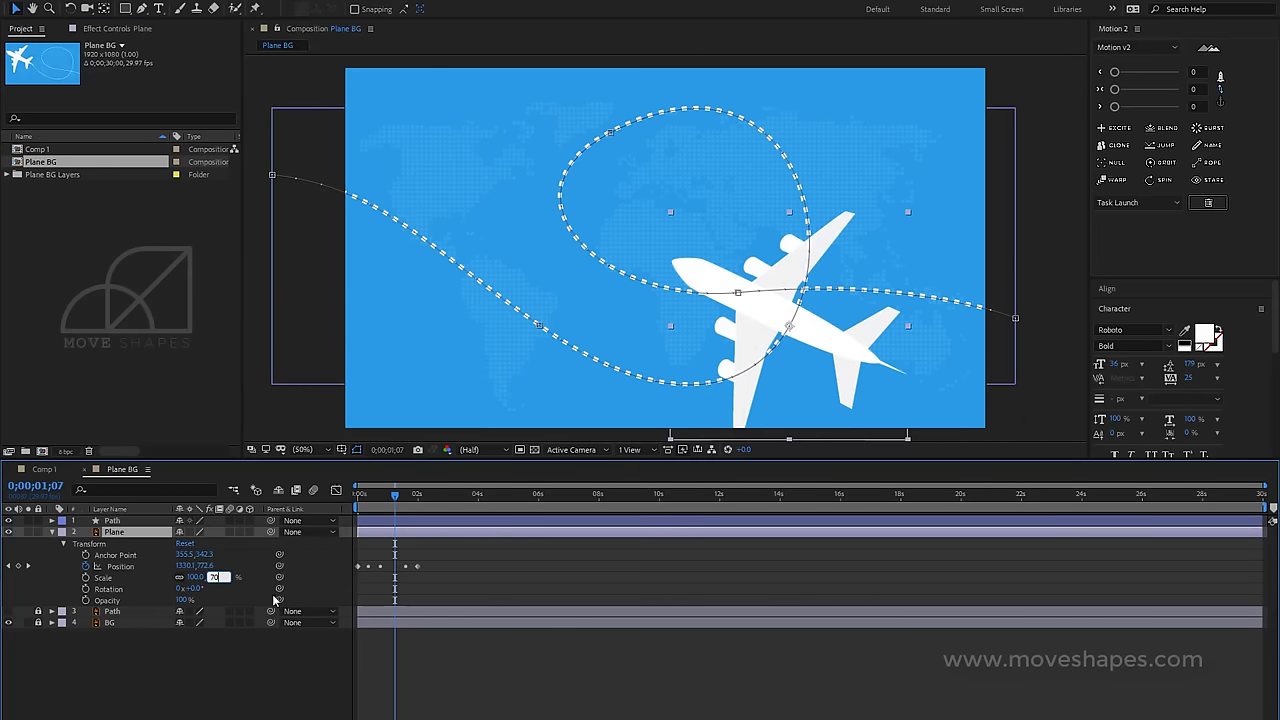
key("Return")
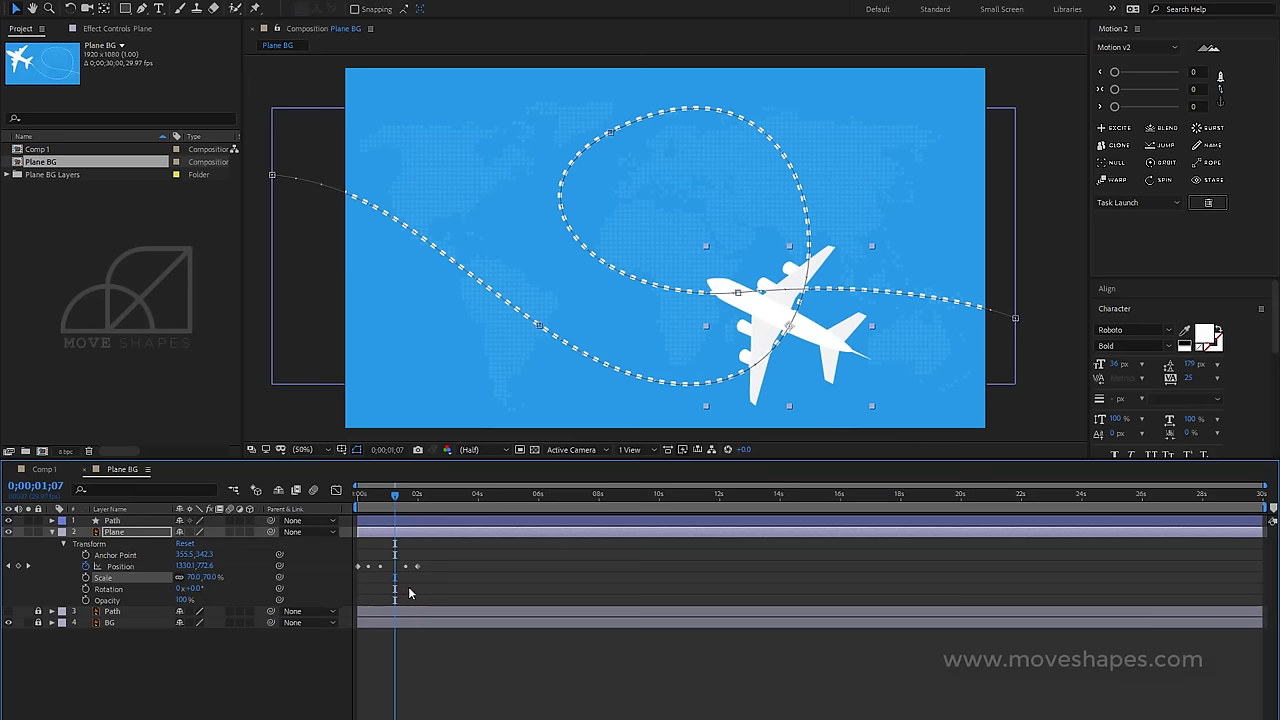
left_click(426, 633)
mouse_move(400, 511)
left_mouse_down()
mouse_move(373, 513)
mouse_move(424, 513)
mouse_move(353, 528)
left_mouse_up()
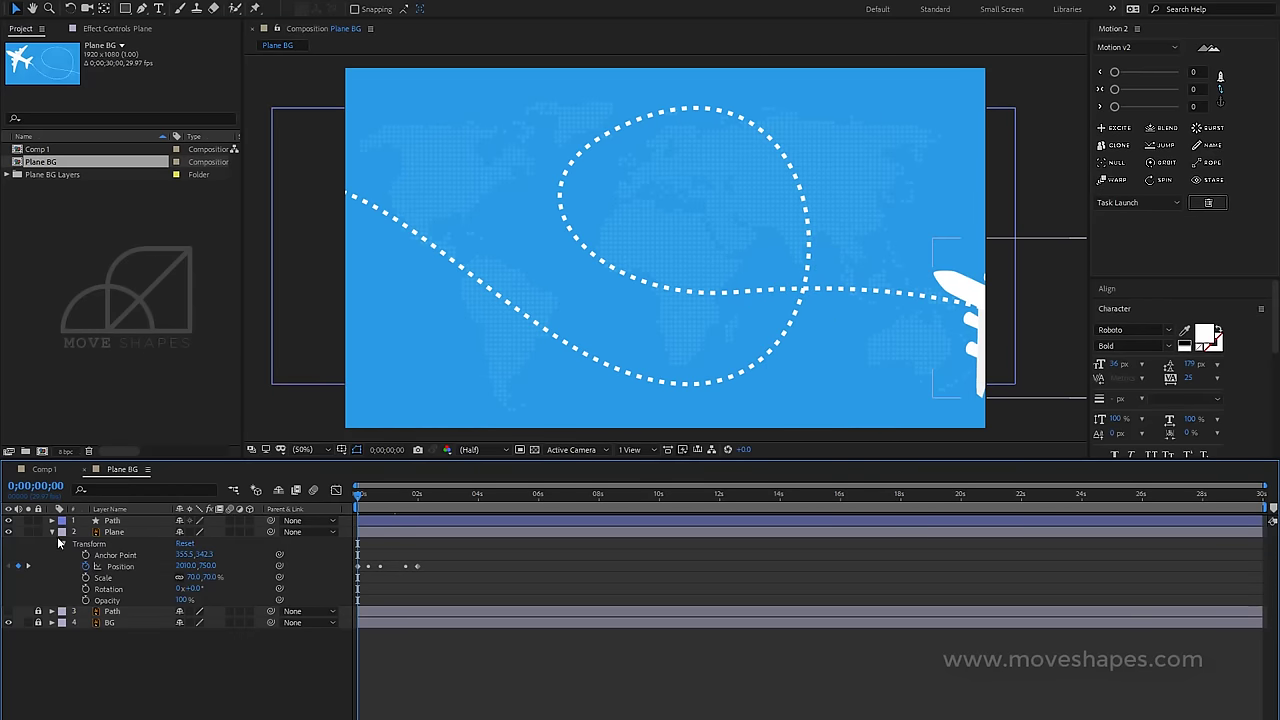
Set the Plane layer's Auto-Orient option to Orient Along Path.
left_click(115, 532)
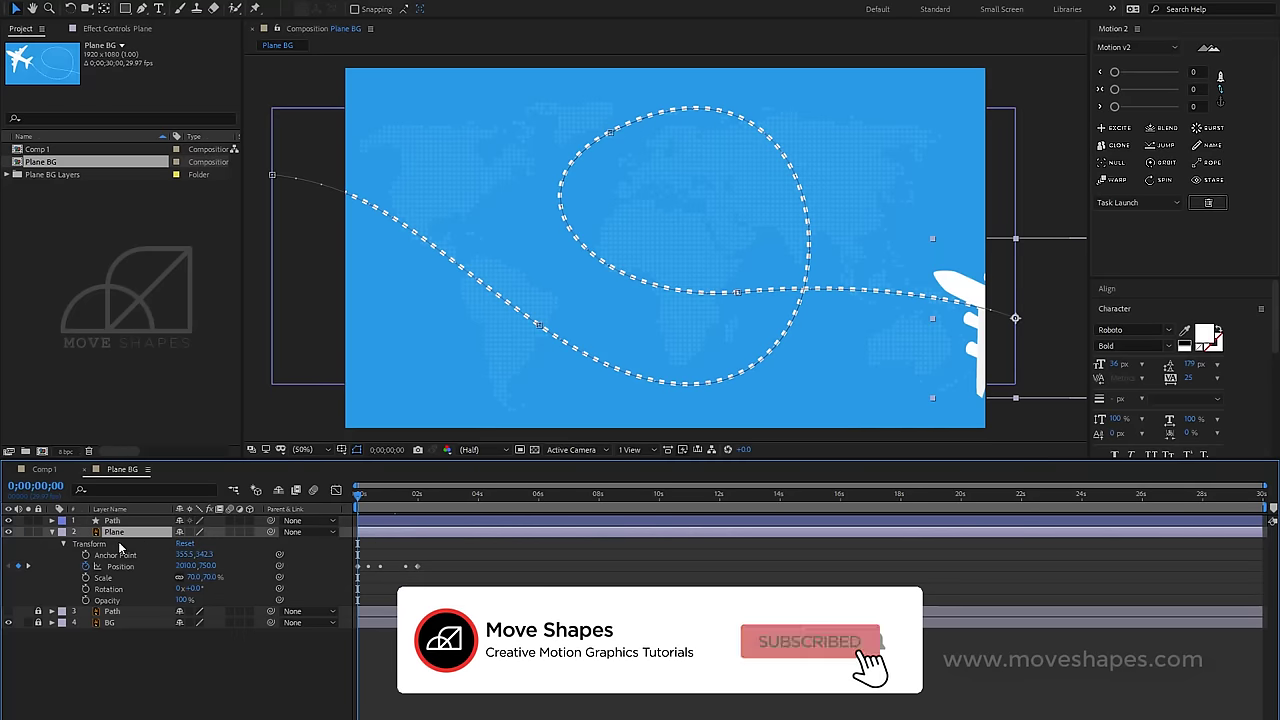
left_click(52, 532)
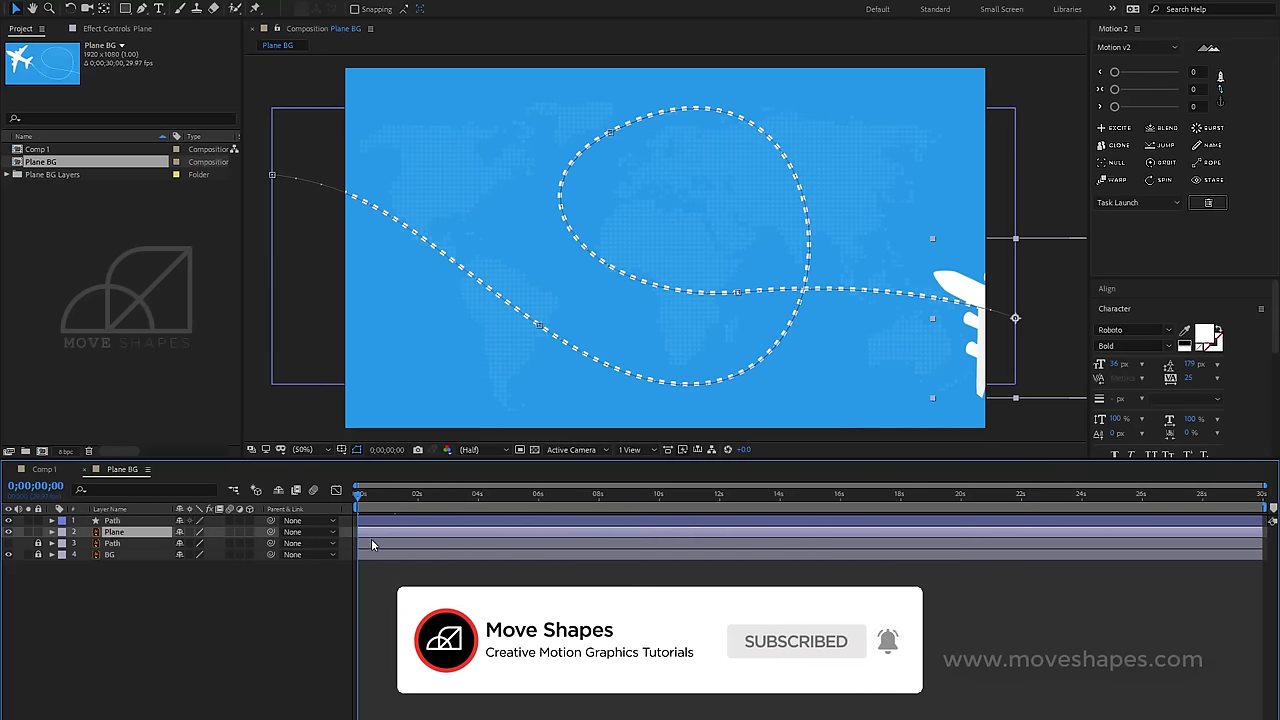
right_click(372, 545)
mouse_move(422, 256)
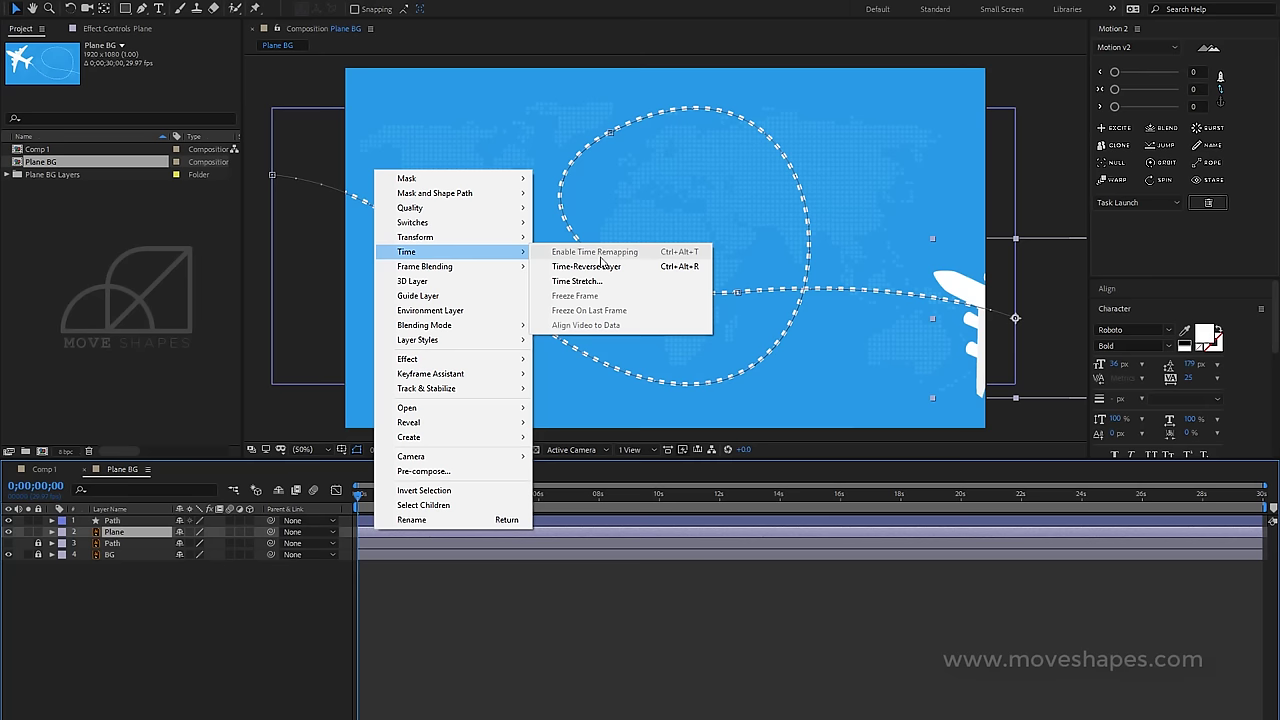
mouse_move(515, 240)
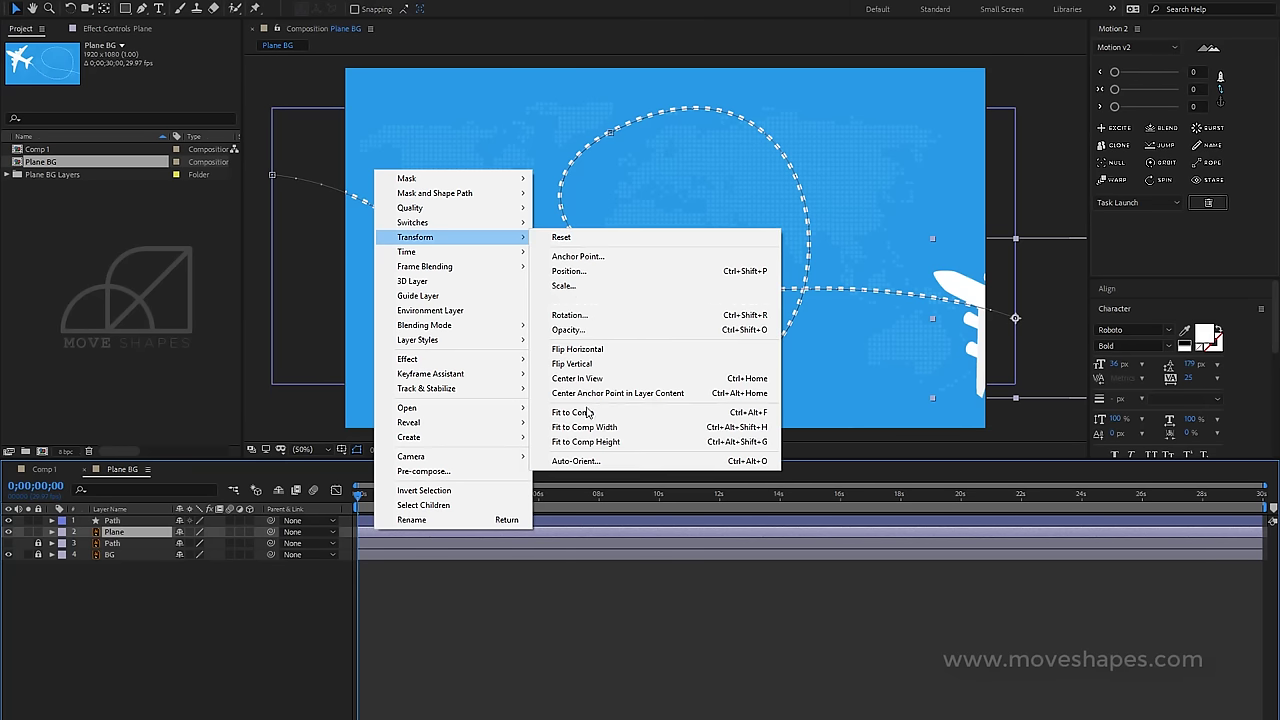
left_click(700, 461)
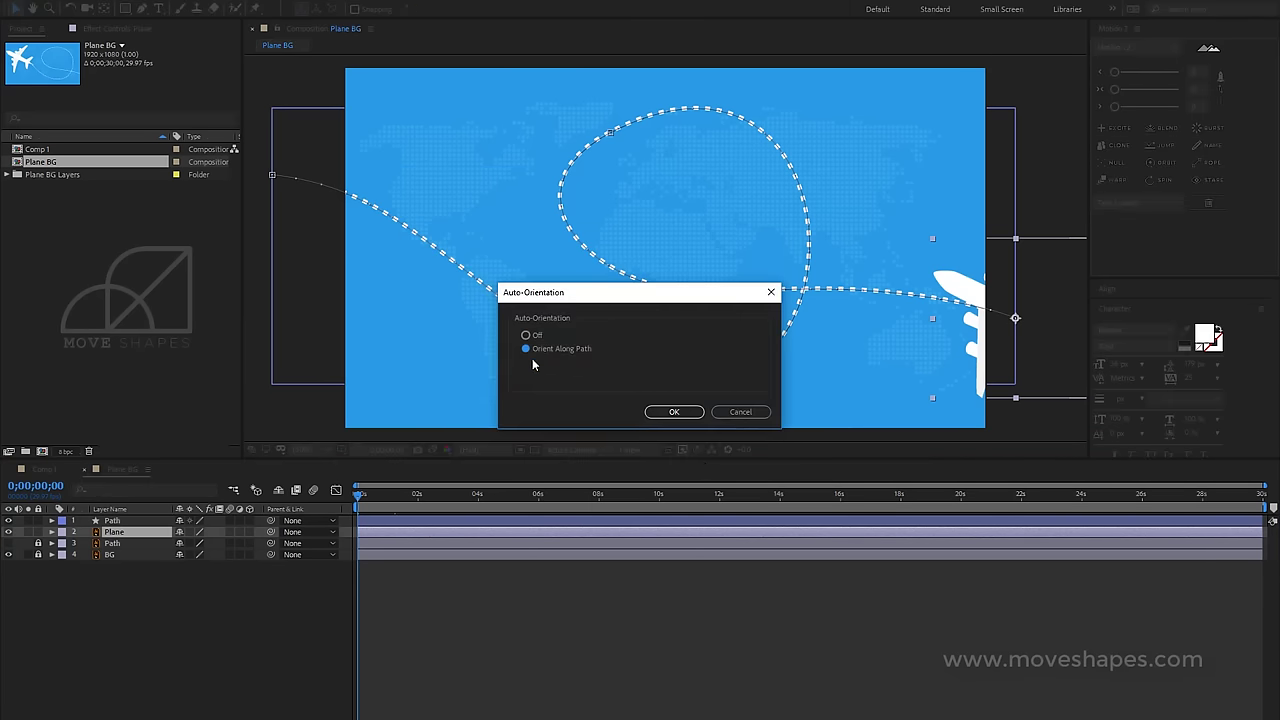
left_click(668, 412)
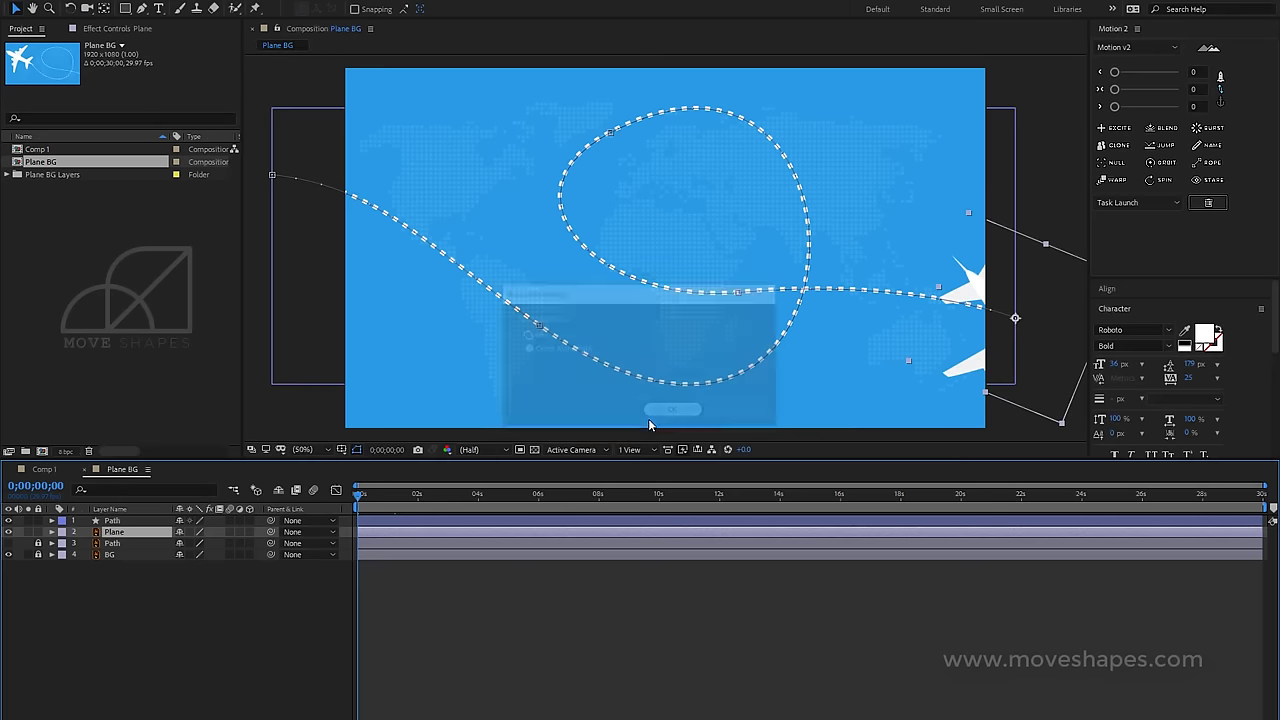
Scrub to check the flight, then set the Plane's Rotation to 153° so the nose leads.
left_click(450, 600)
key("u")
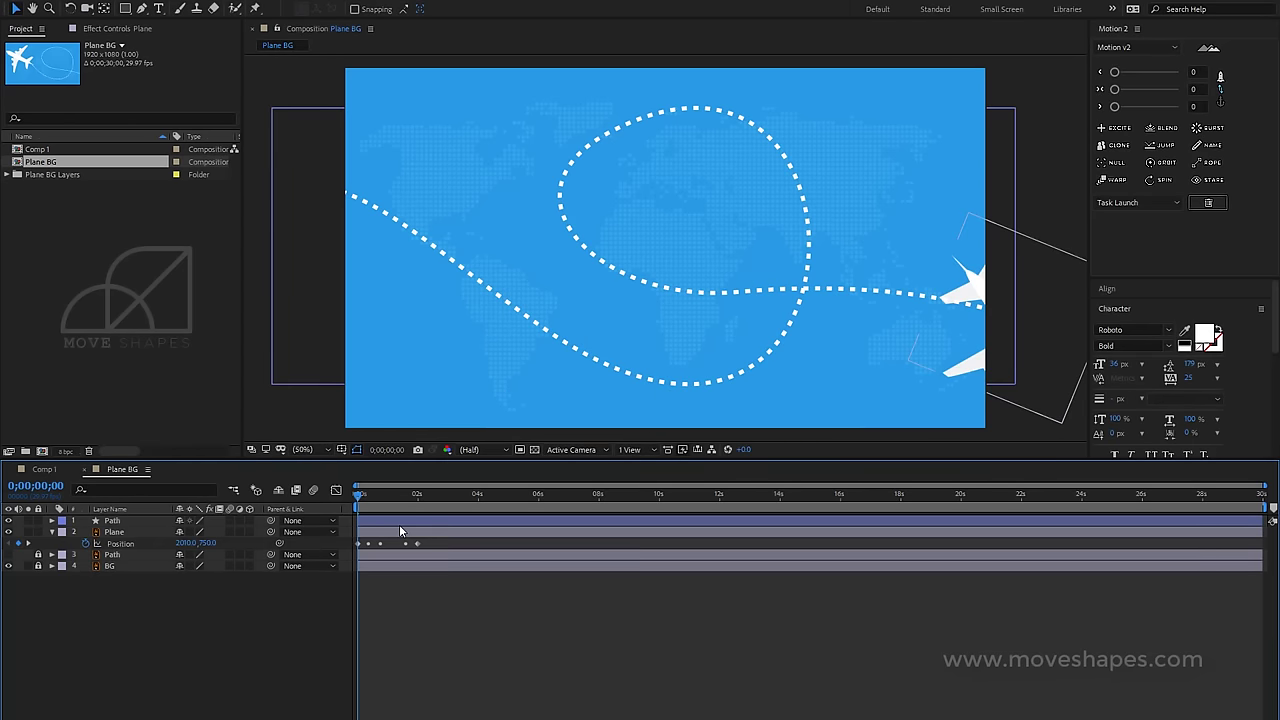
mouse_move(362, 498)
left_mouse_down()
mouse_move(397, 500)
mouse_move(364, 513)
left_mouse_up()
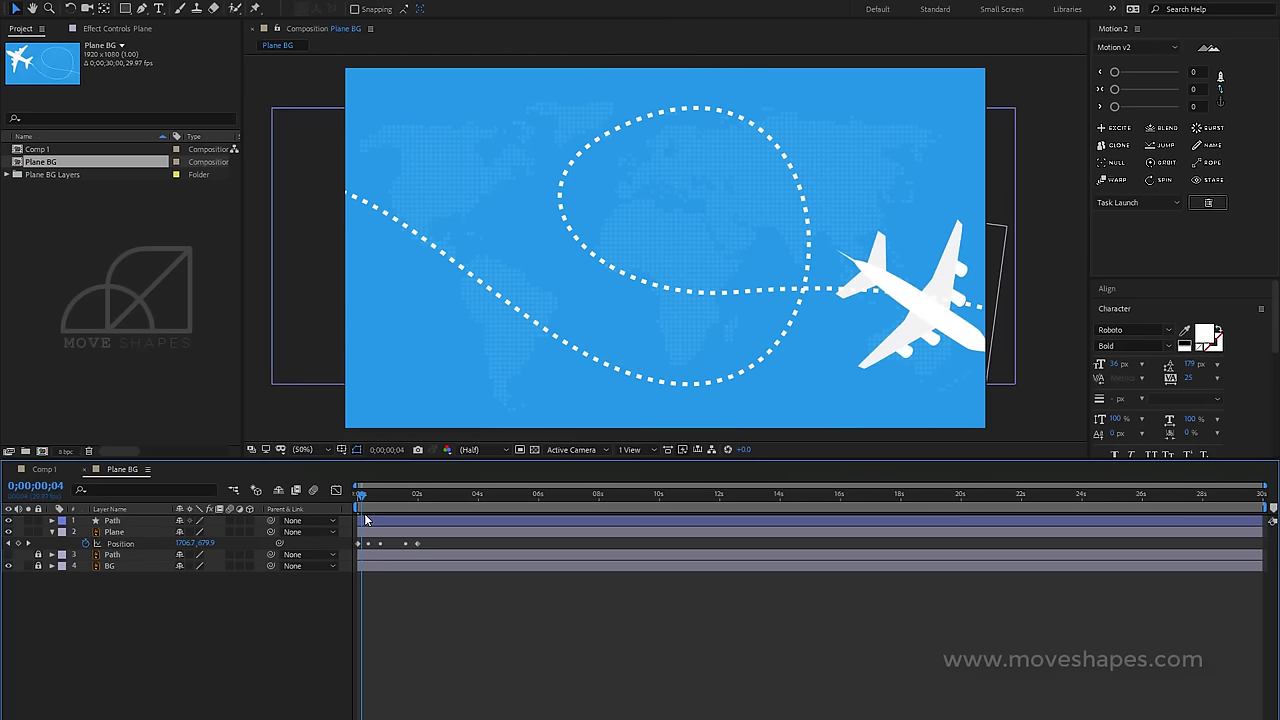
left_click(135, 532)
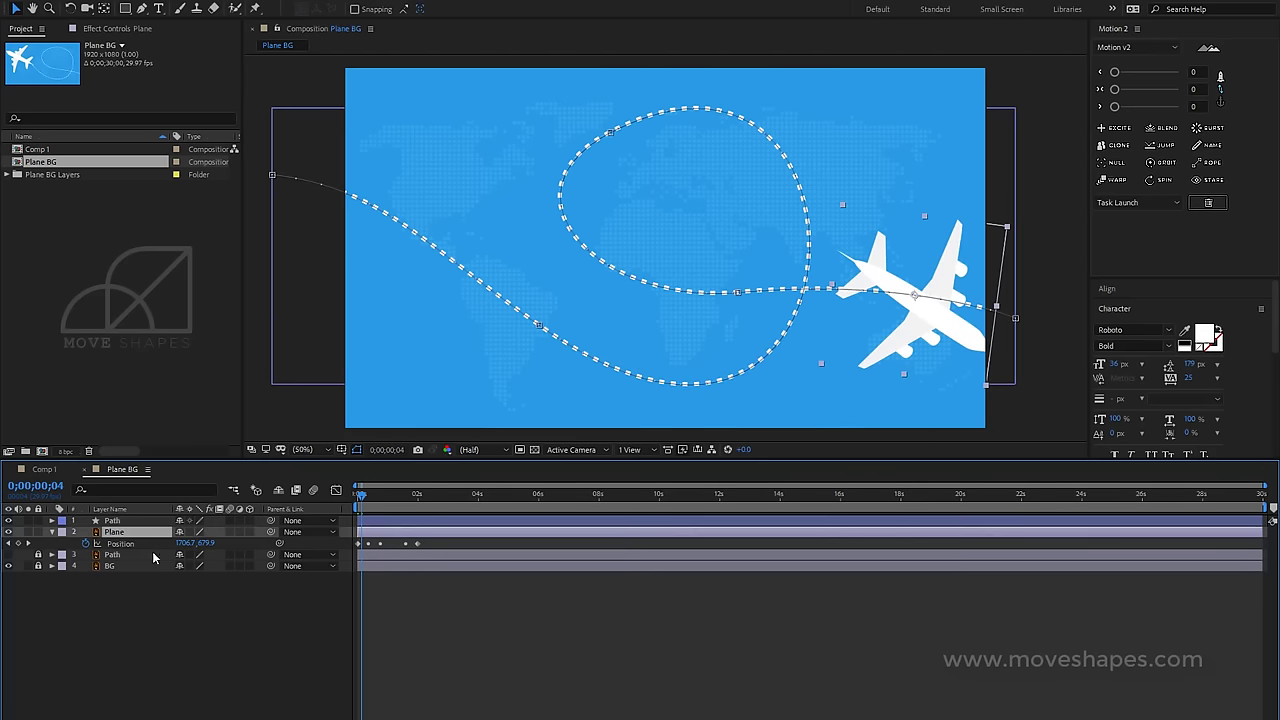
left_click(51, 533)
left_click(51, 533)
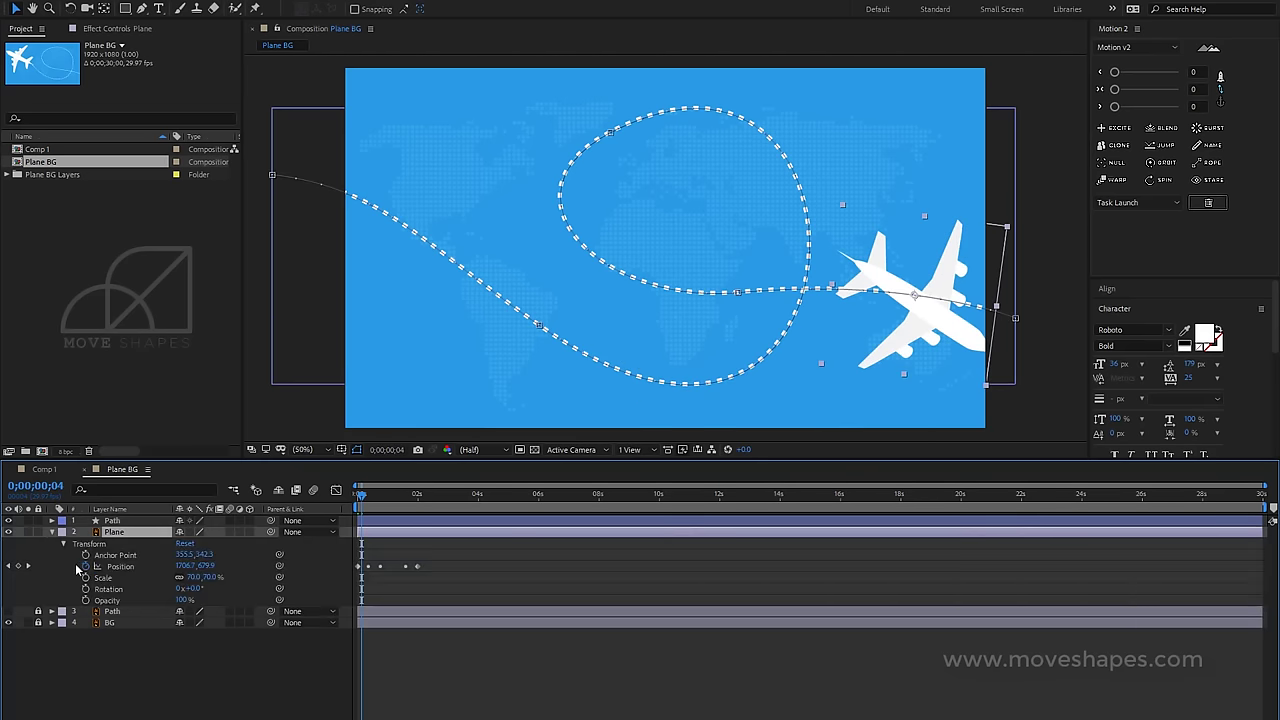
left_click_drag(194, 591, 306, 598)
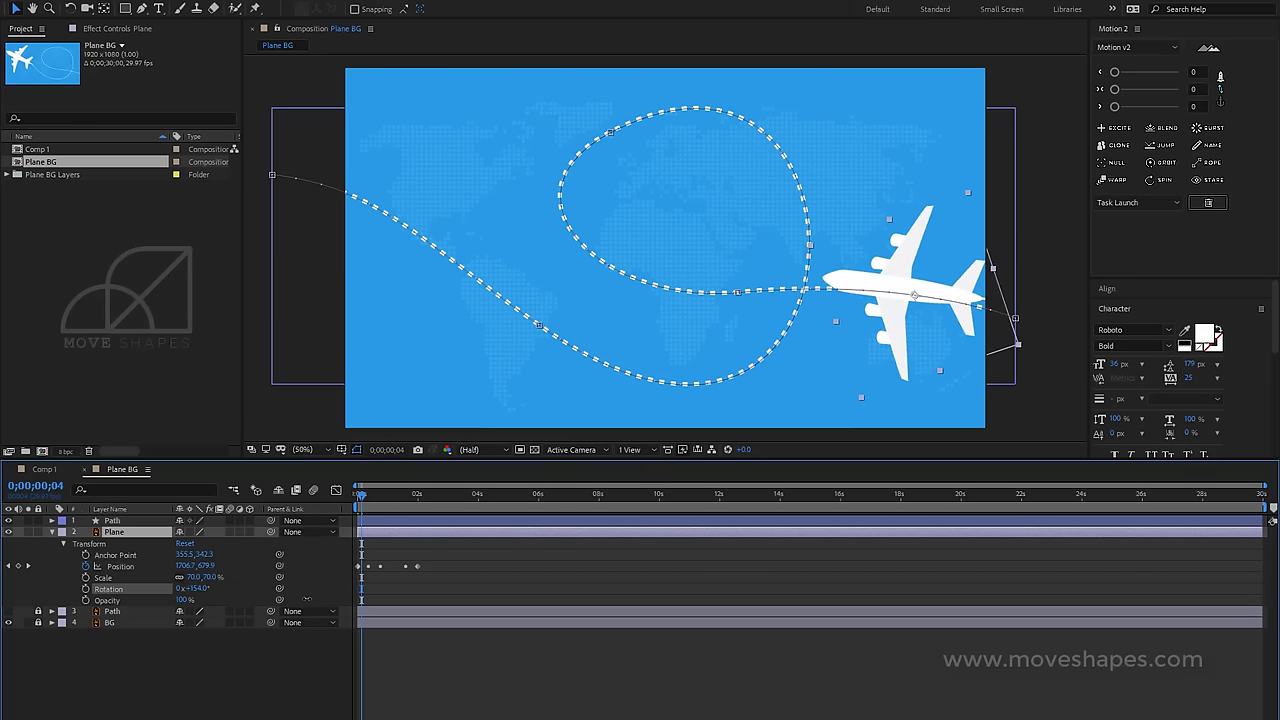
left_click(474, 675)
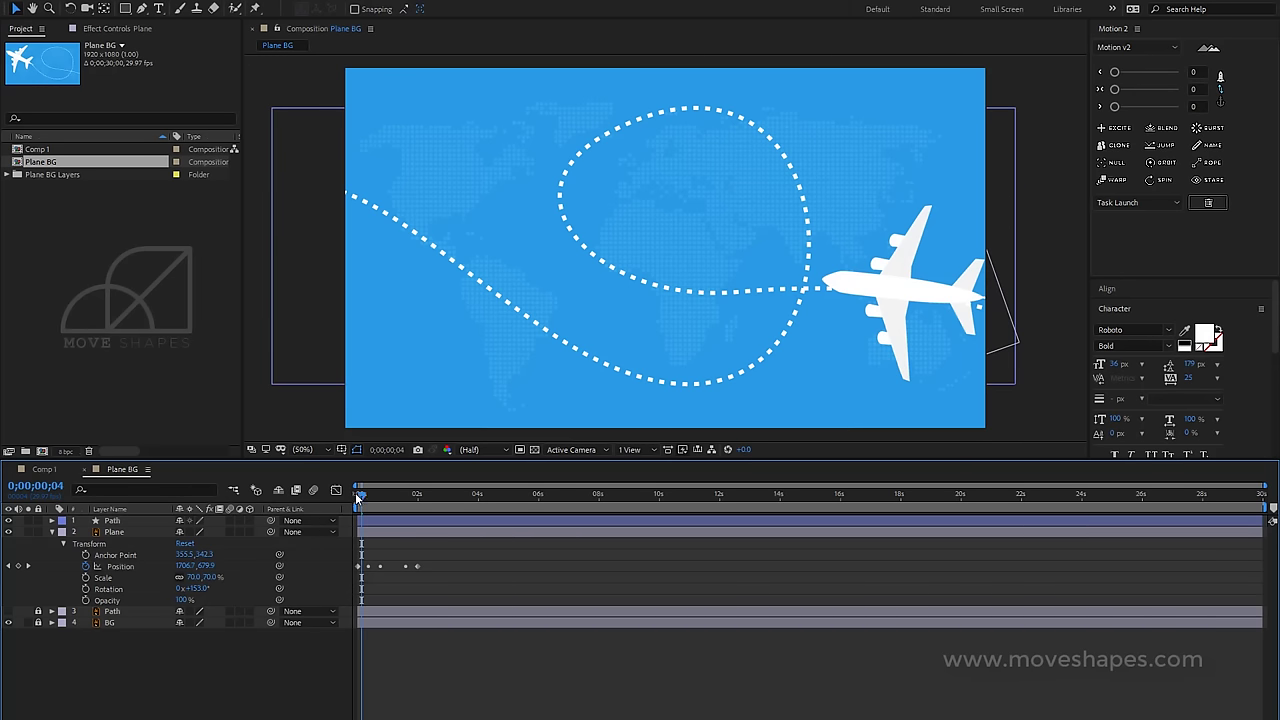
Stretch the last Position keyframes out to 6 seconds and preview the slower flight.
left_click_drag(358, 498, 424, 505)
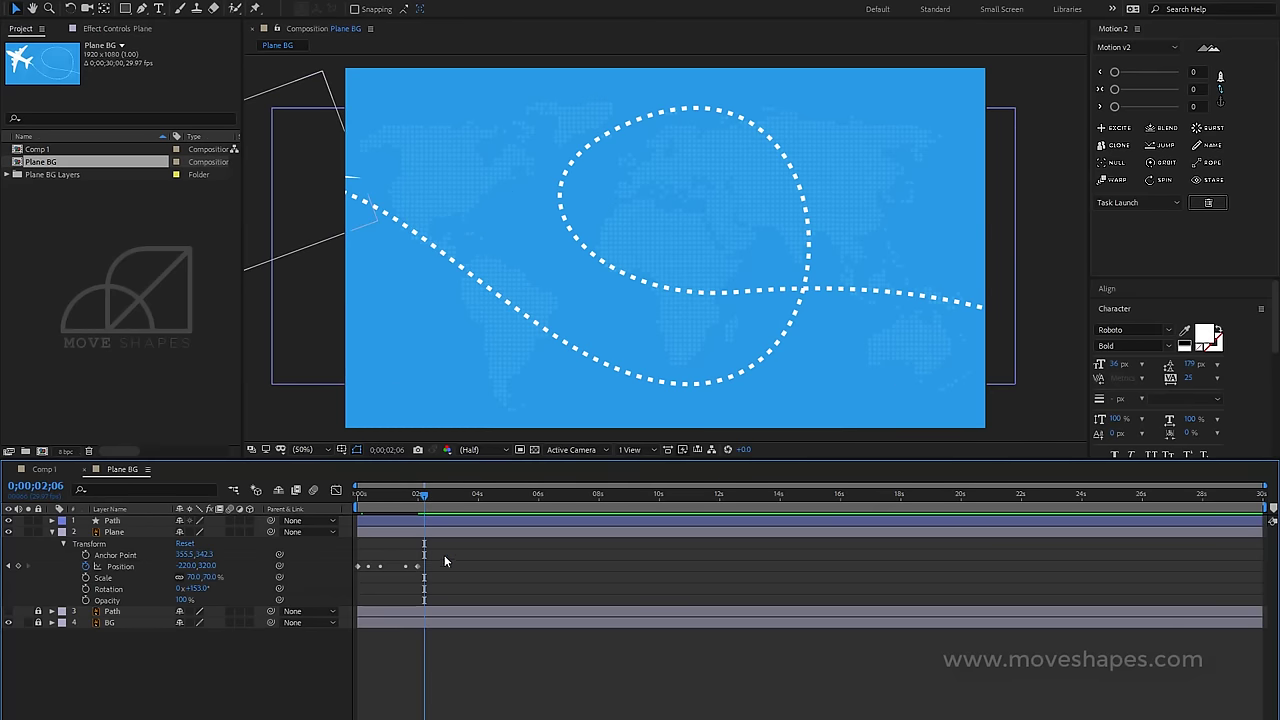
left_click_drag(421, 570, 536, 570)
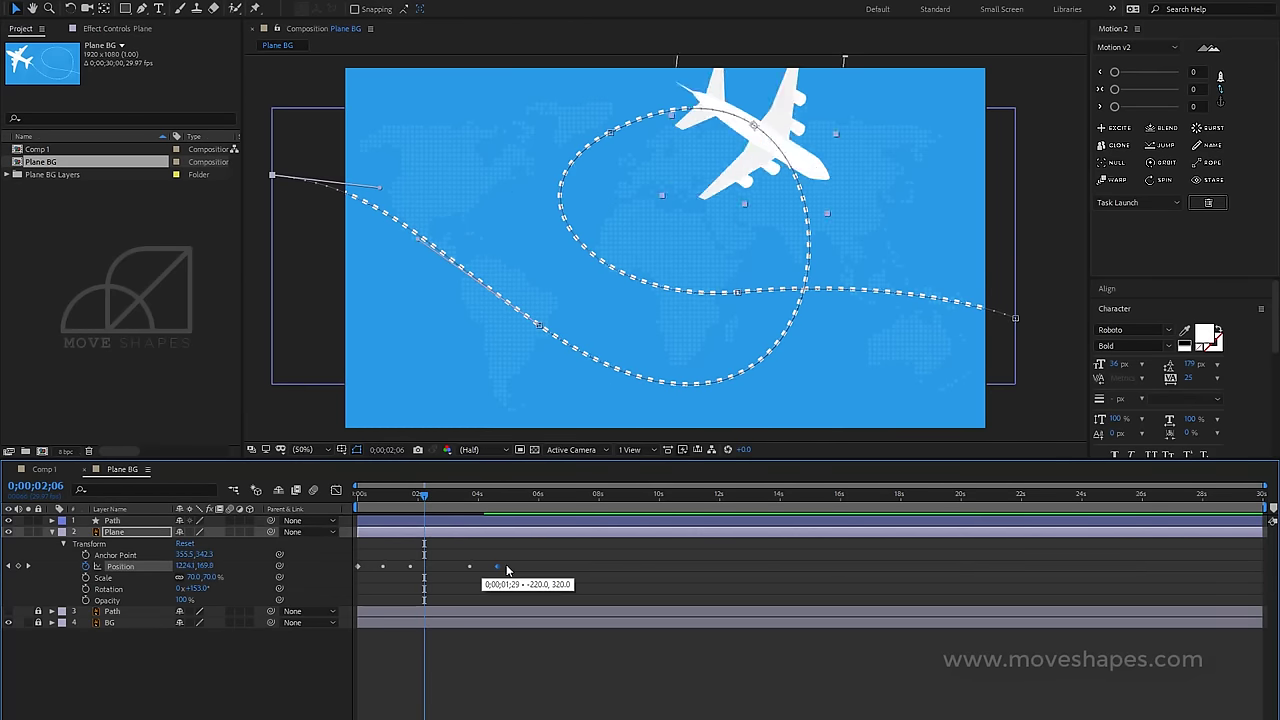
left_click_drag(530, 505, 540, 505)
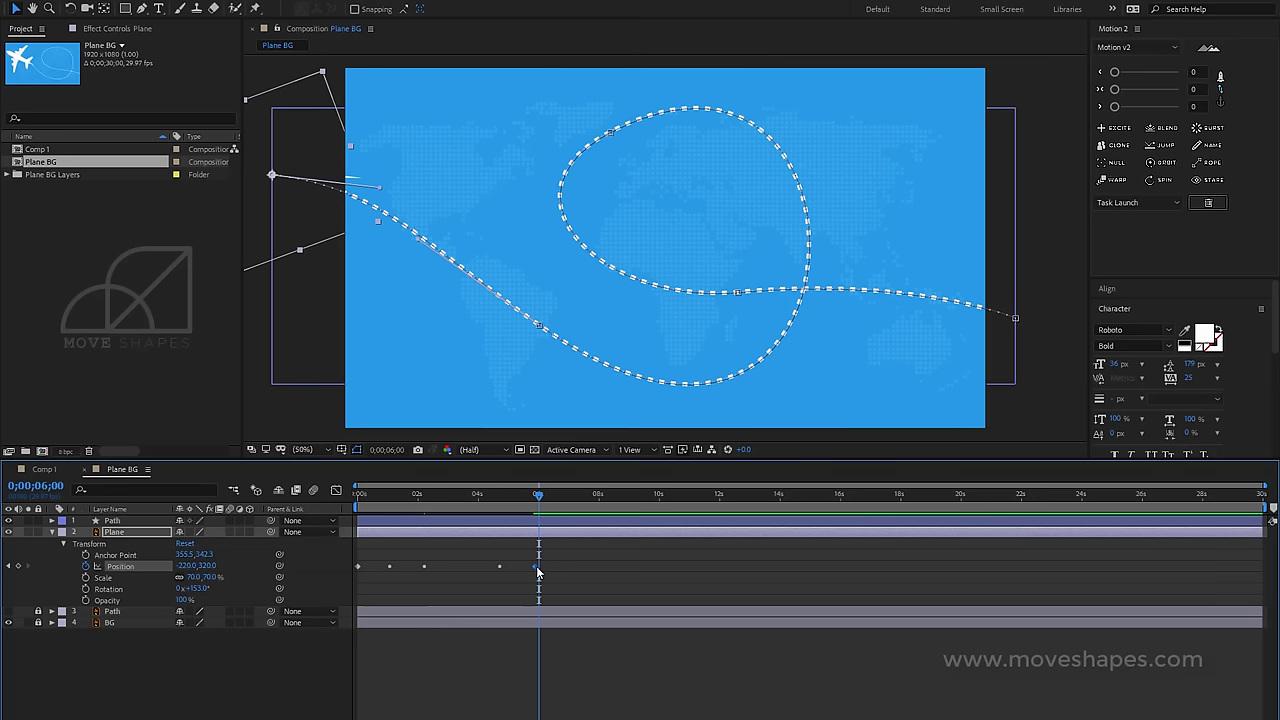
left_click(590, 664)
key("space")
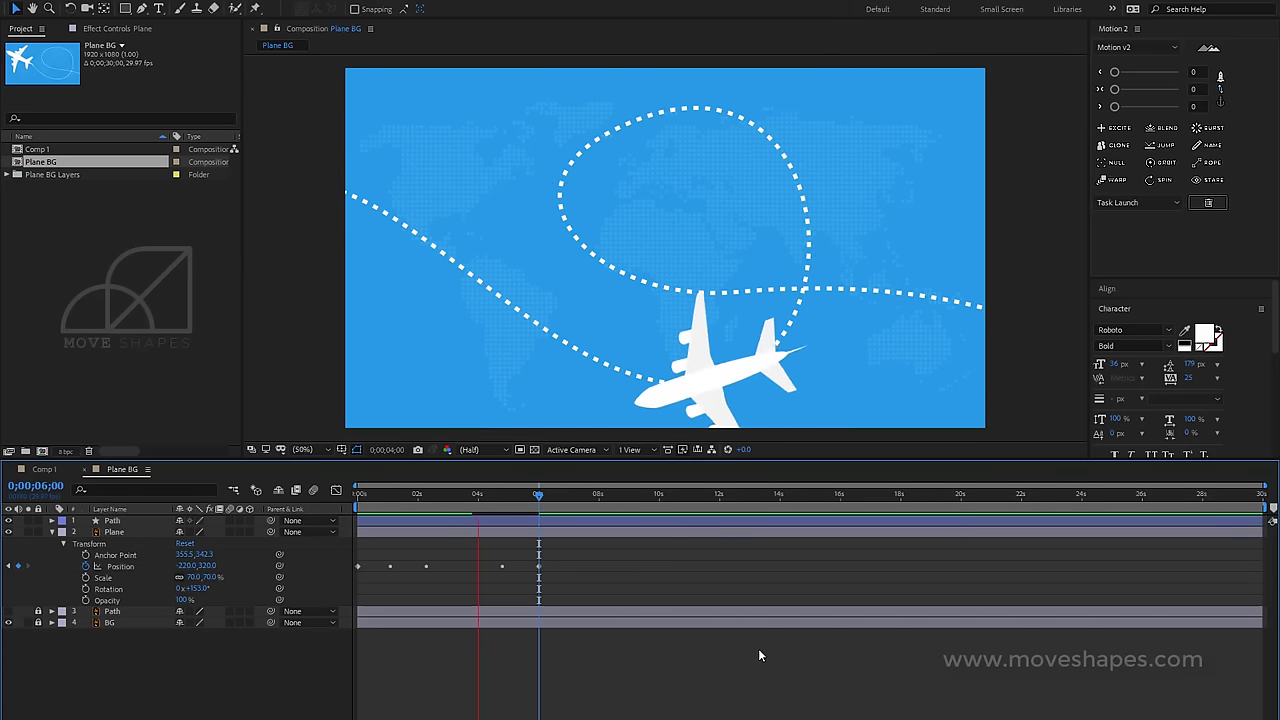
left_click(471, 494)
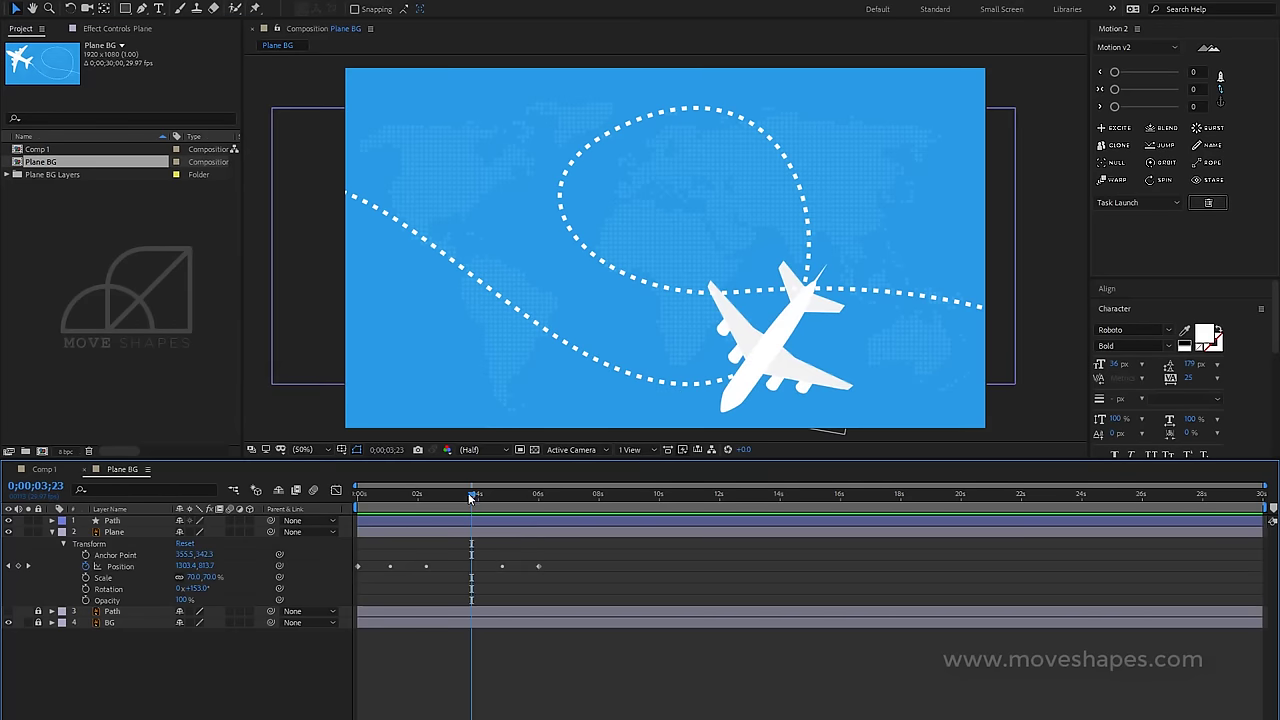
Set the plane's Scale to 50% and preview the flight again.
left_click(209, 578)
type("50")
key("Return")
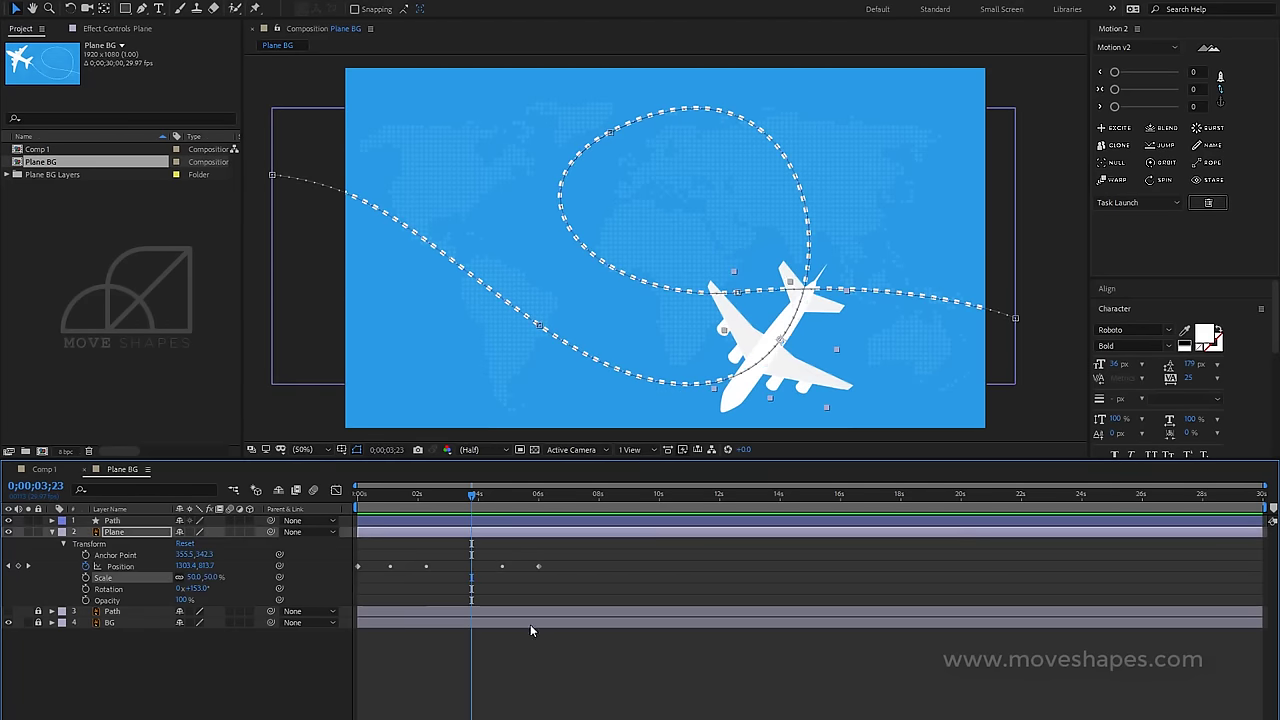
key("space")
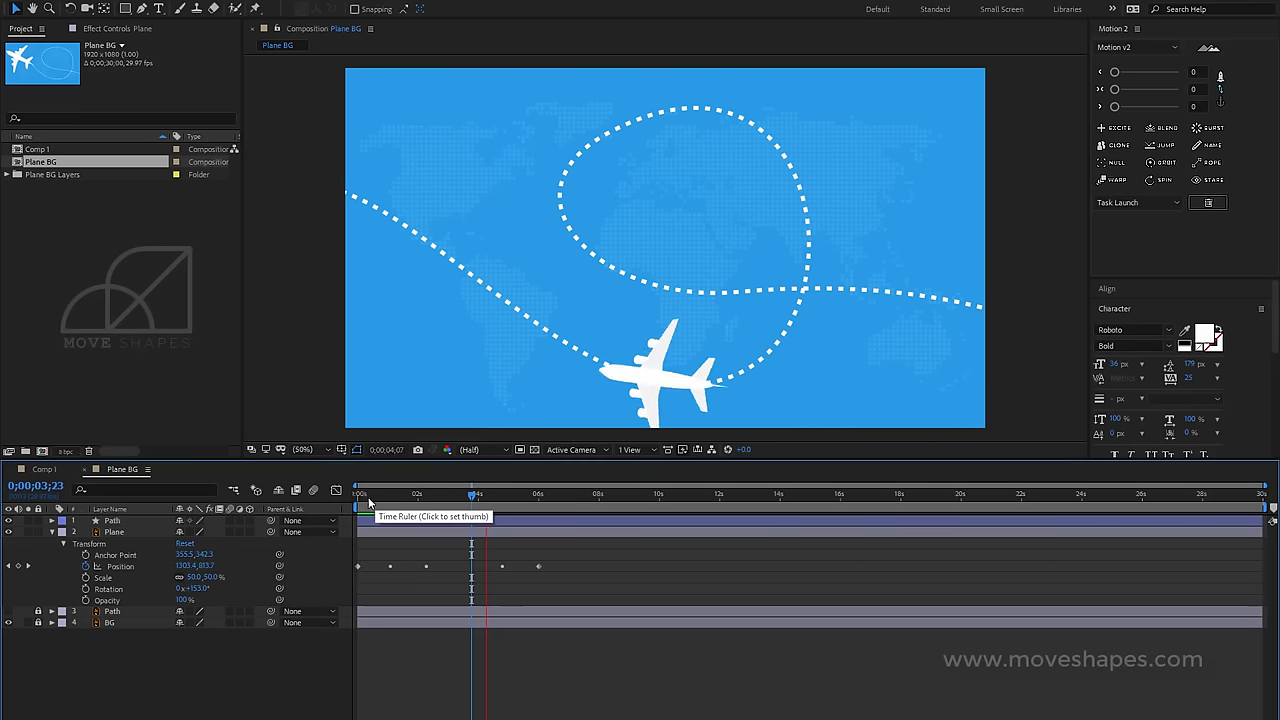
left_click_drag(362, 500, 537, 526)
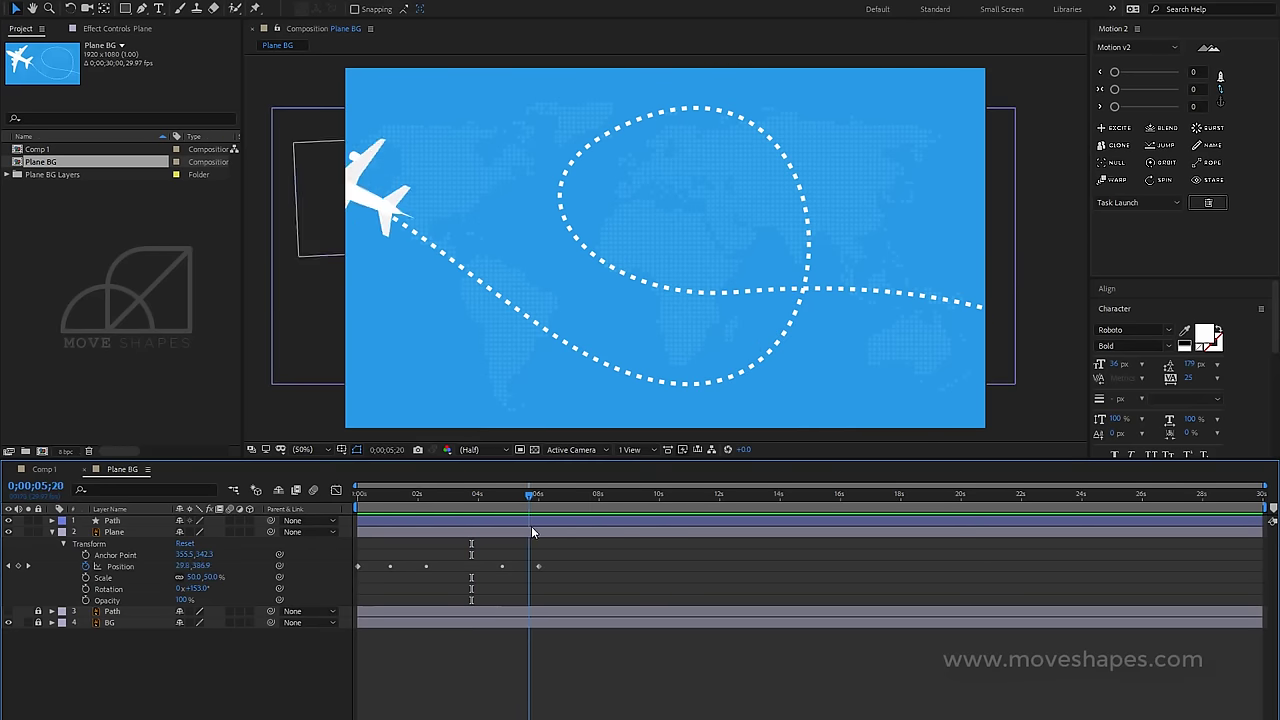
left_click(53, 532)
Add Trim Paths to the dotted Path layer's contents.
left_click(52, 521)
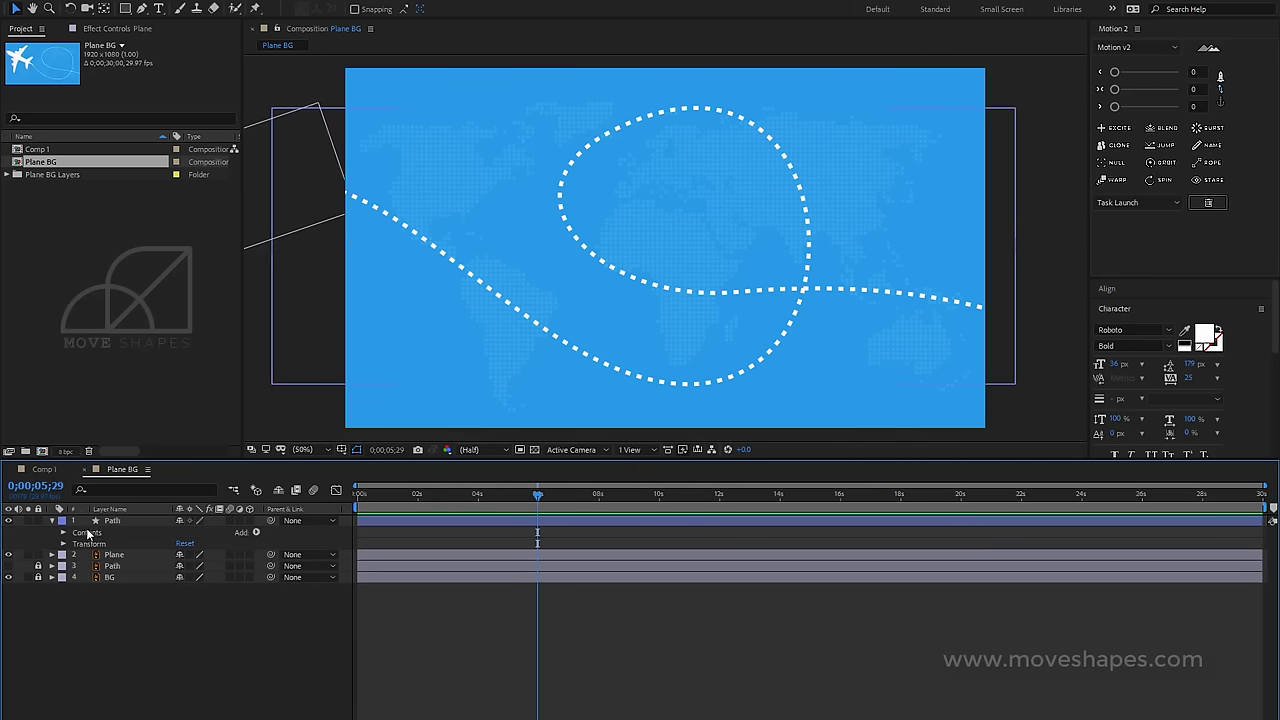
left_click(104, 522)
left_click(64, 533)
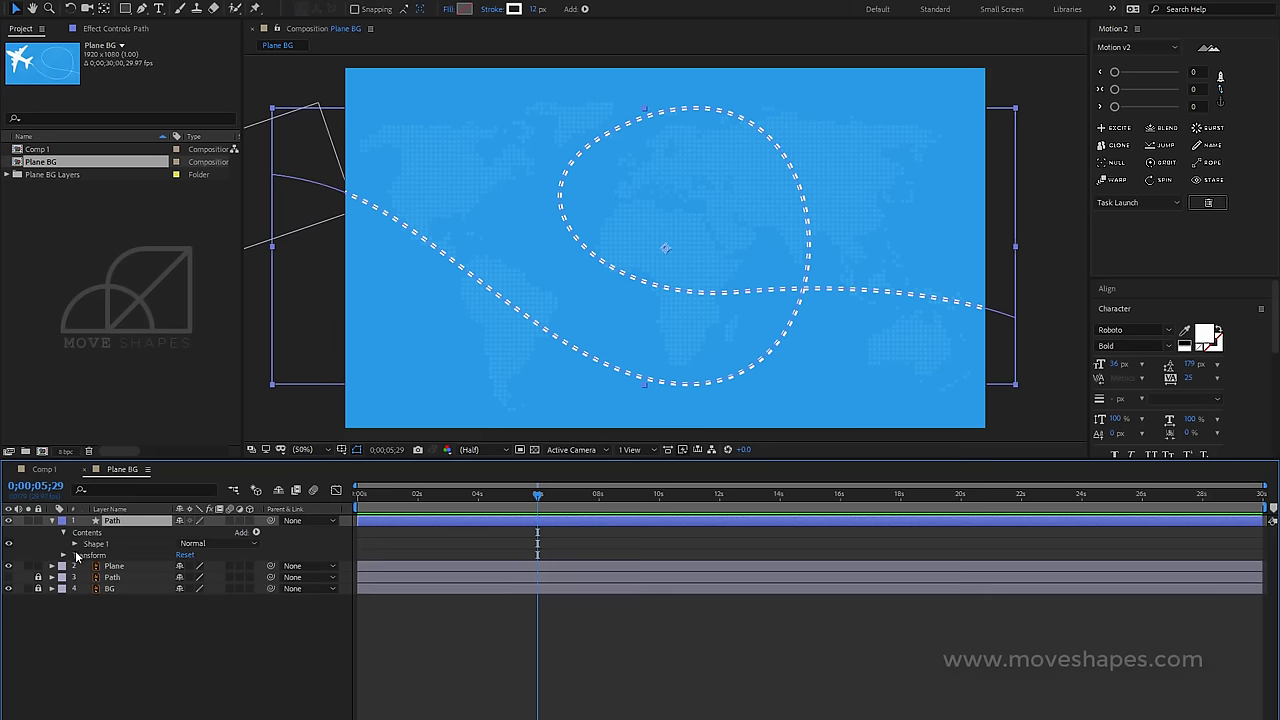
left_click(256, 533)
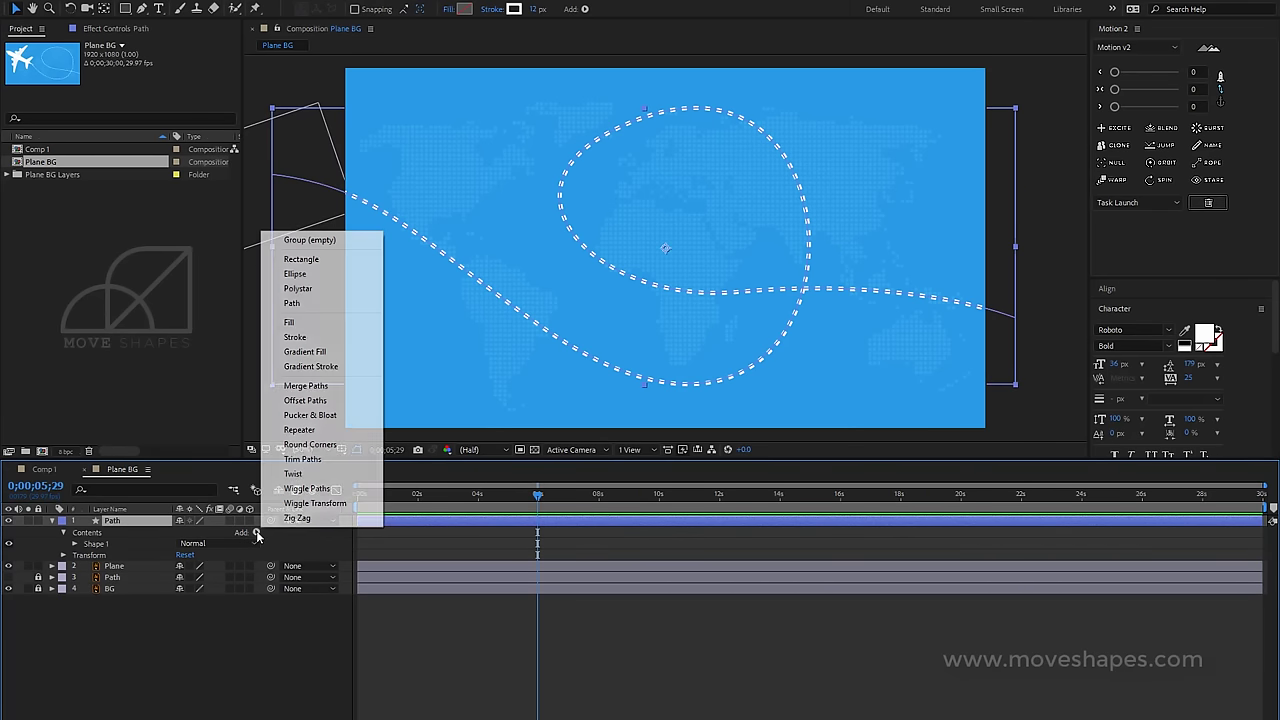
left_click(340, 461)
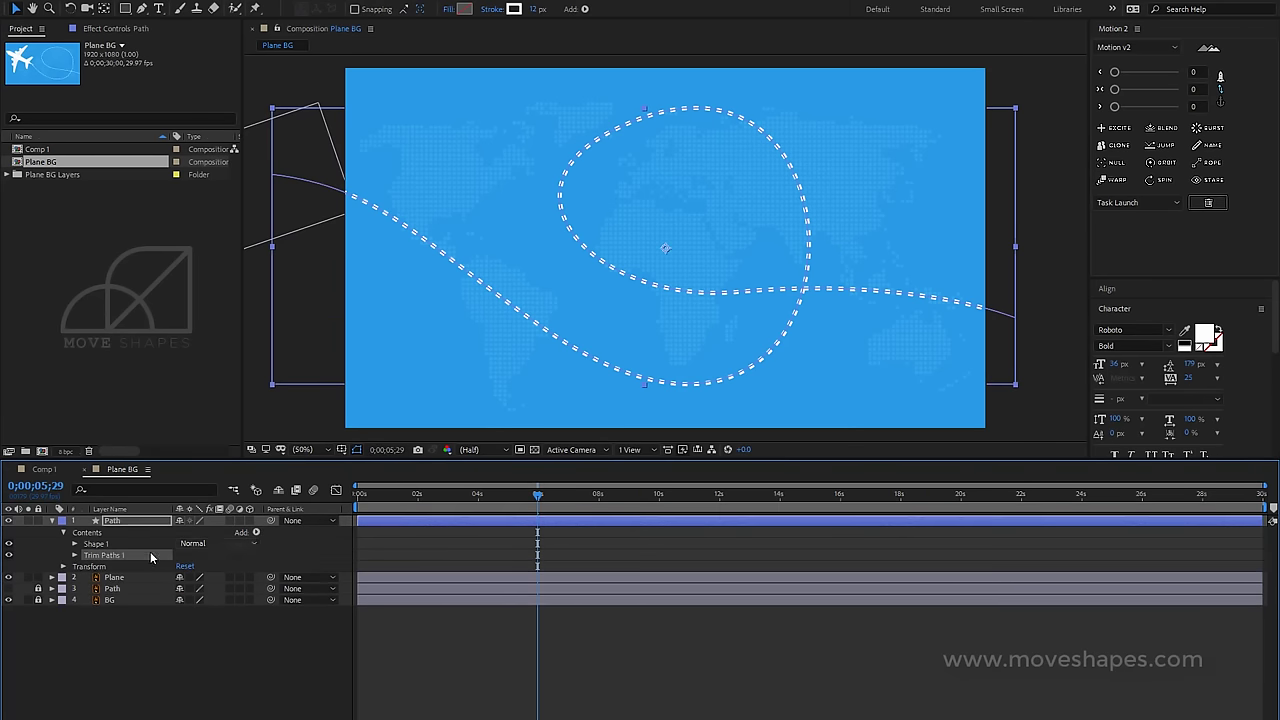
Keyframe Trim Paths End at 100% near 6 s and 0% at 0 s, then scrub.
left_click(74, 555)
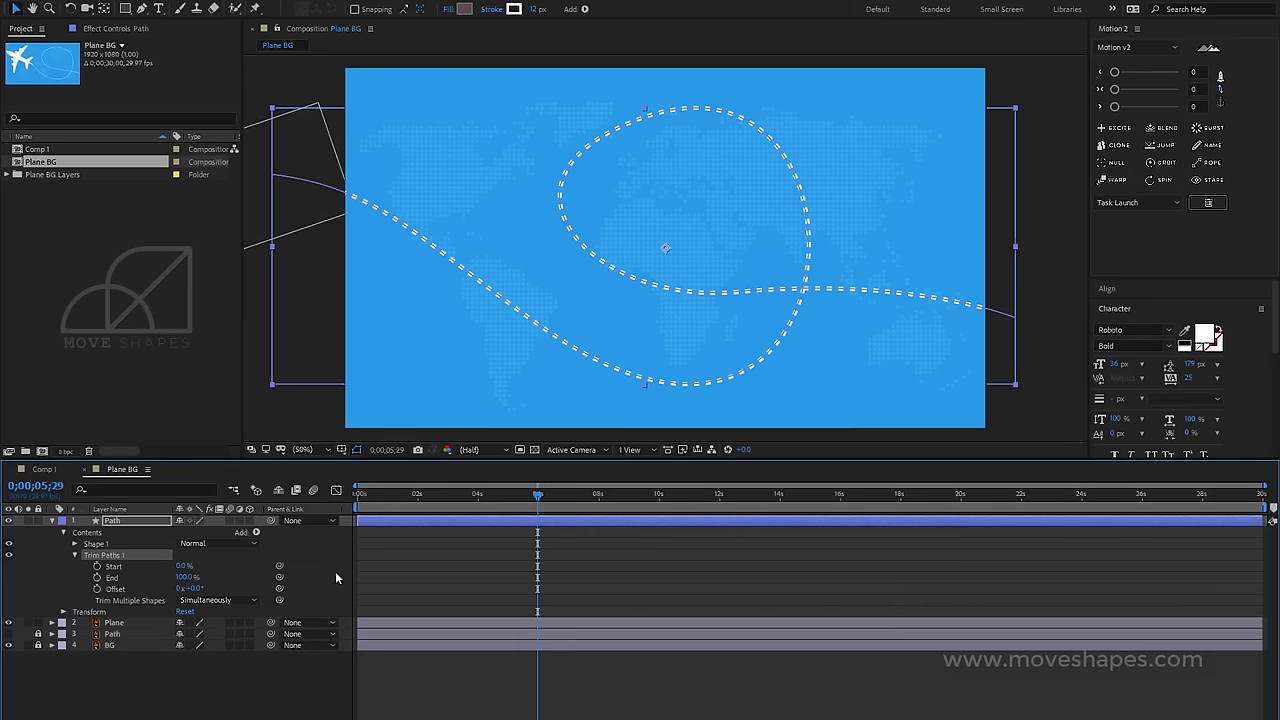
left_click(114, 578)
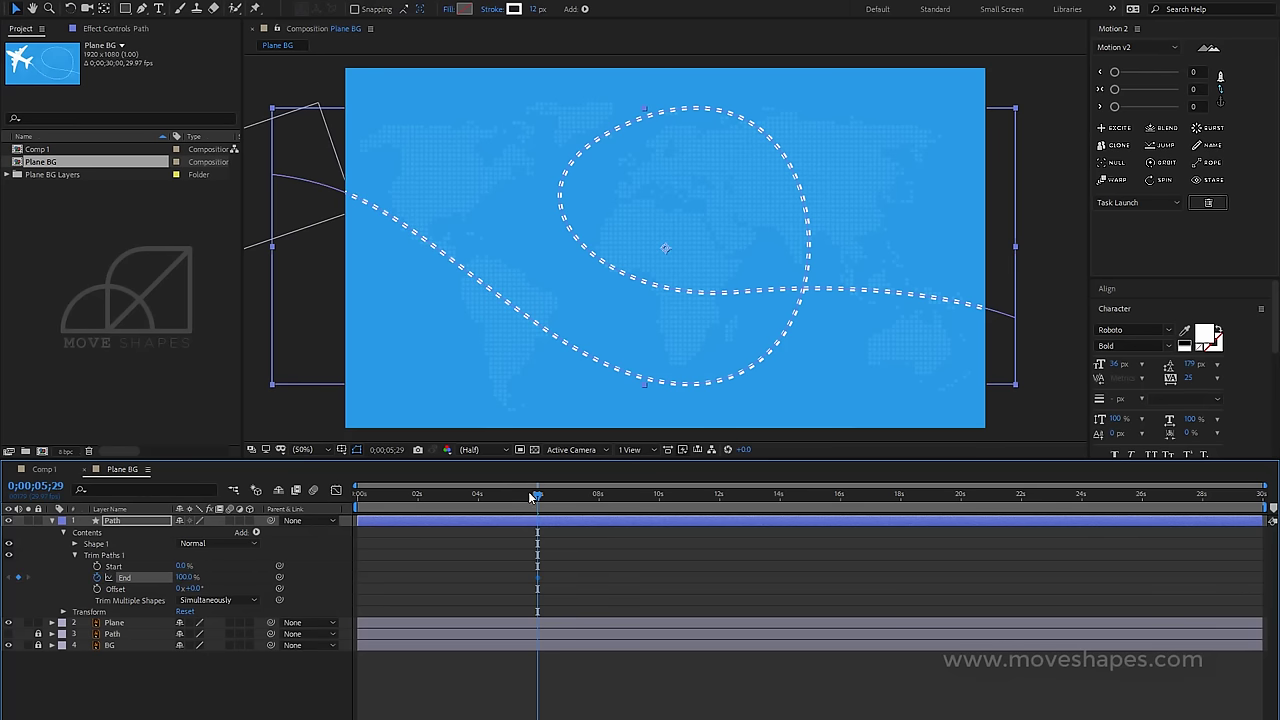
mouse_move(538, 497)
left_mouse_down()
mouse_move(471, 507)
mouse_move(351, 580)
left_mouse_up()
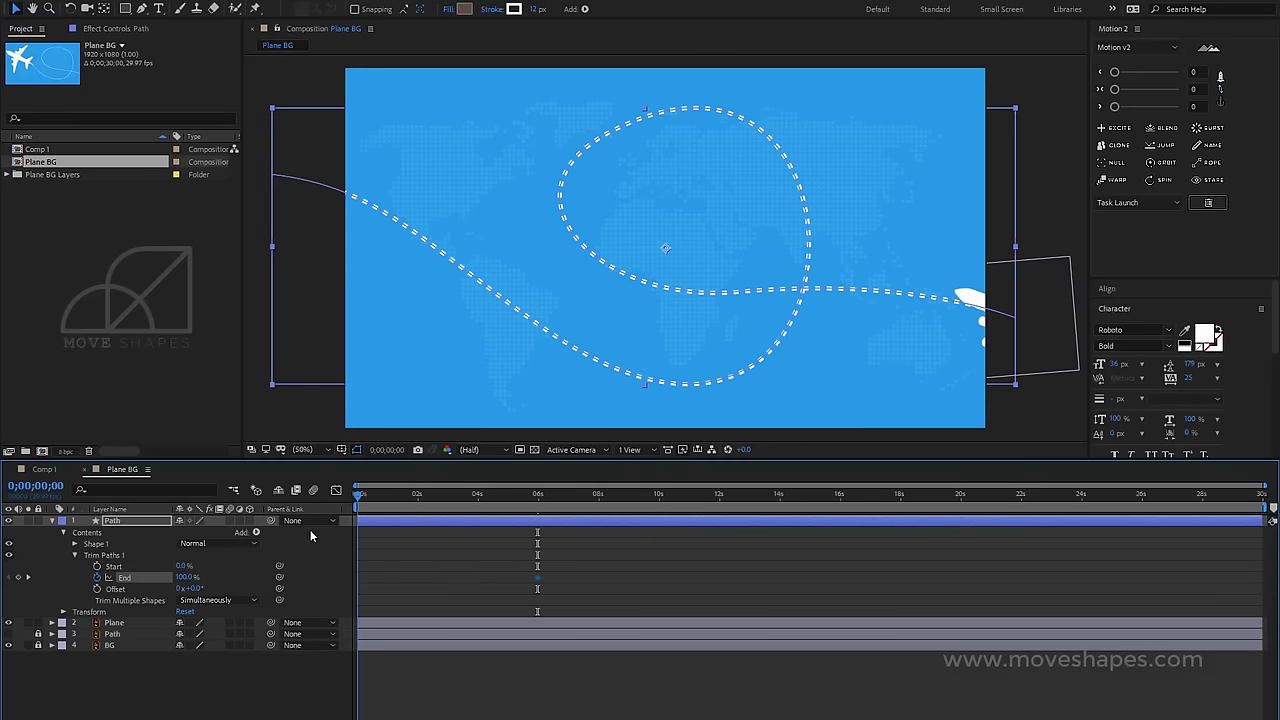
left_click(186, 577)
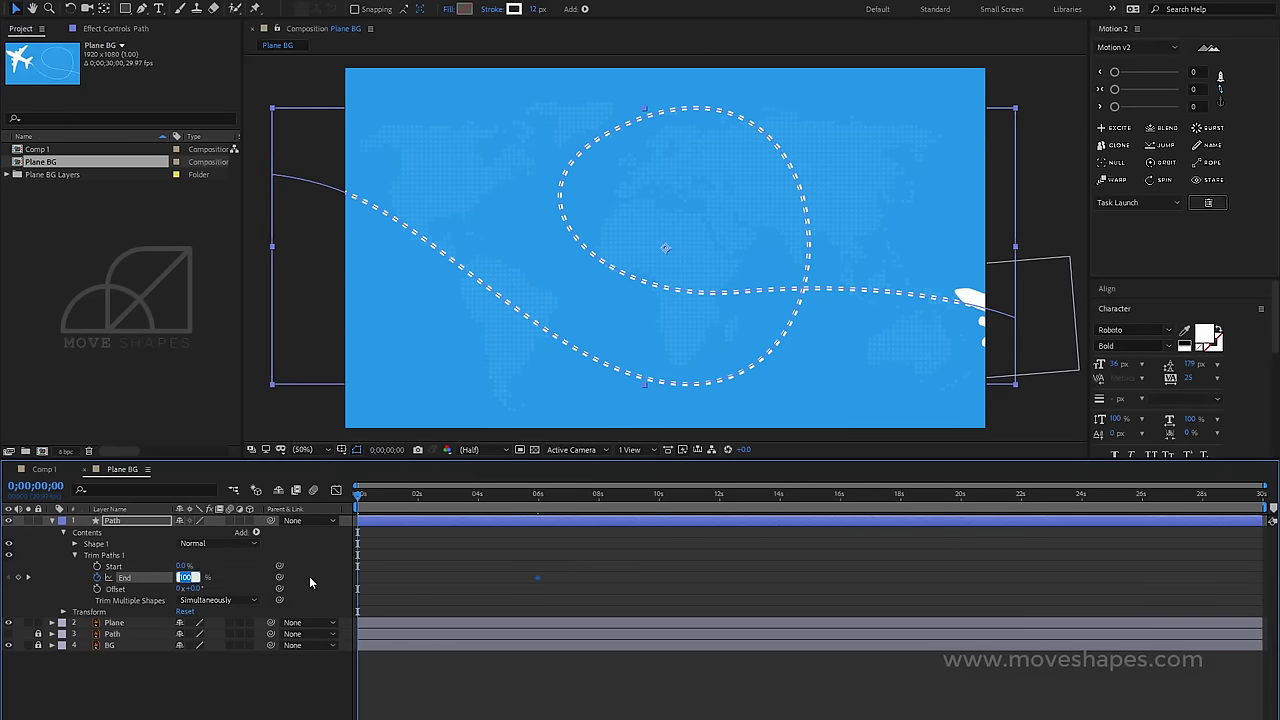
type("0")
key("Return")
left_click(412, 565)
left_click_drag(359, 497, 552, 523)
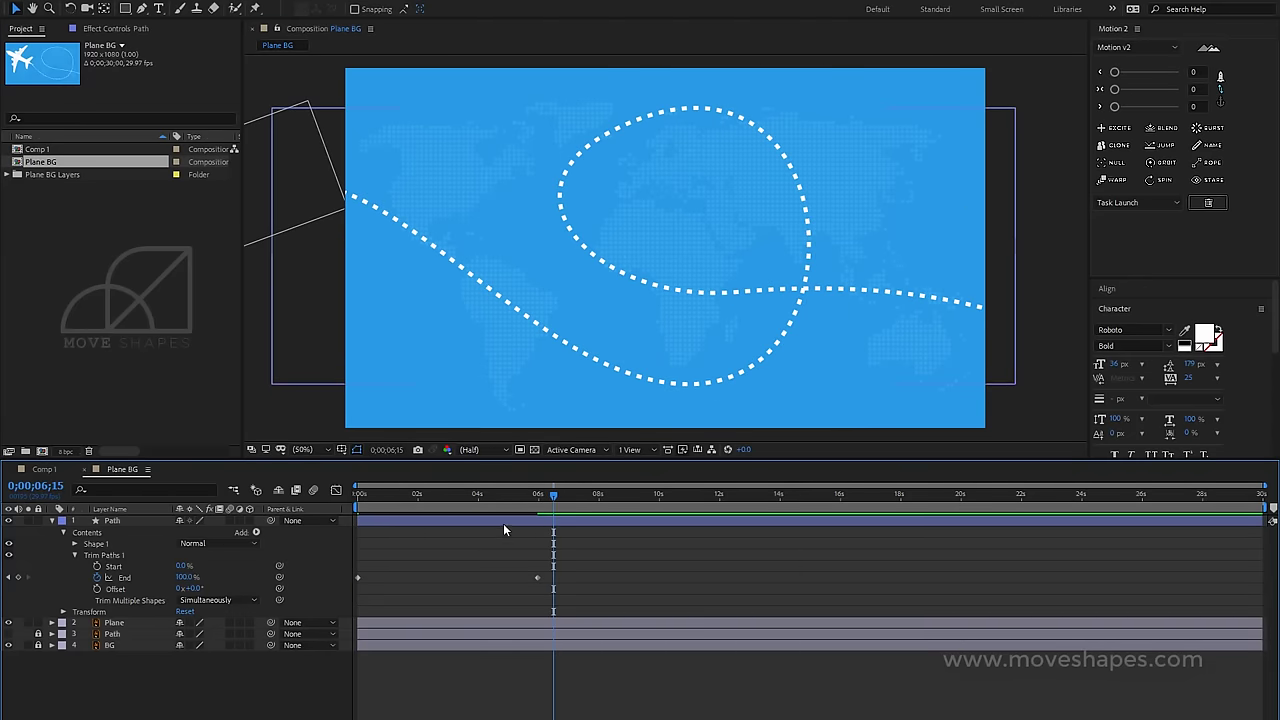
Show only the path's End and plane's Position keyframes, jump to 6 s and zoom the timeline.
left_click(503, 523)
key("u")
left_click(523, 545)
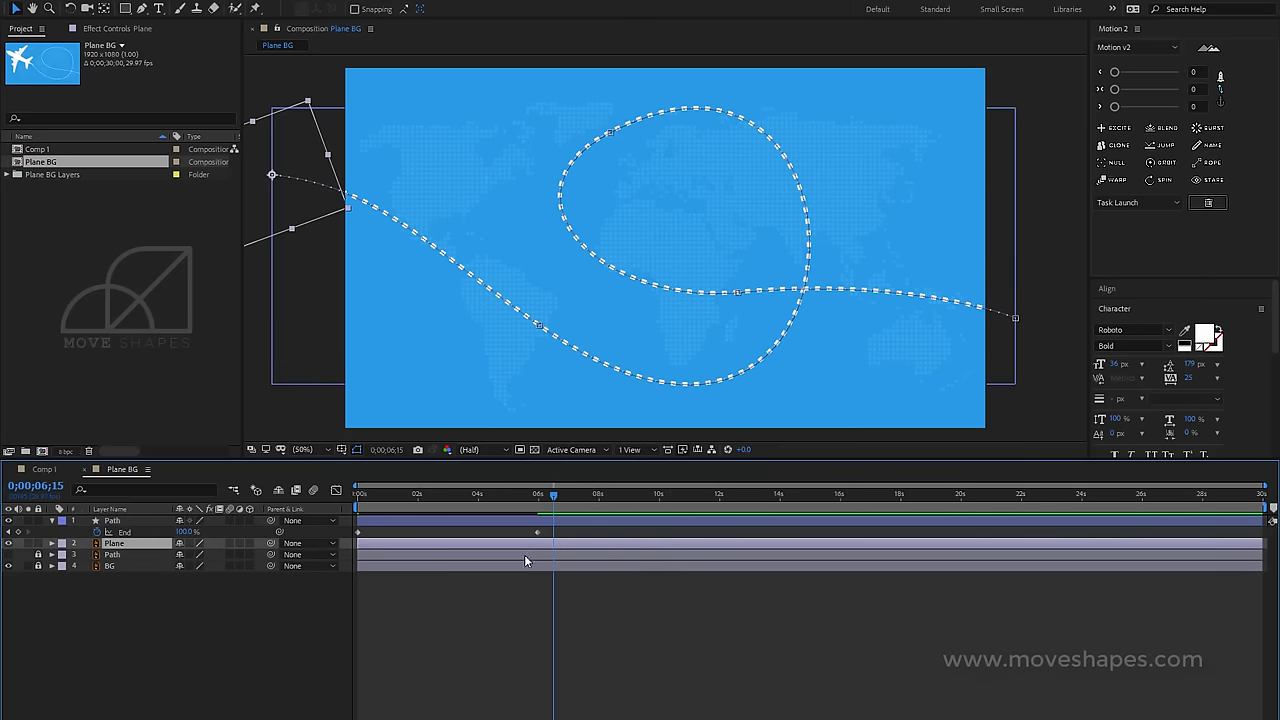
key("u")
key("j")
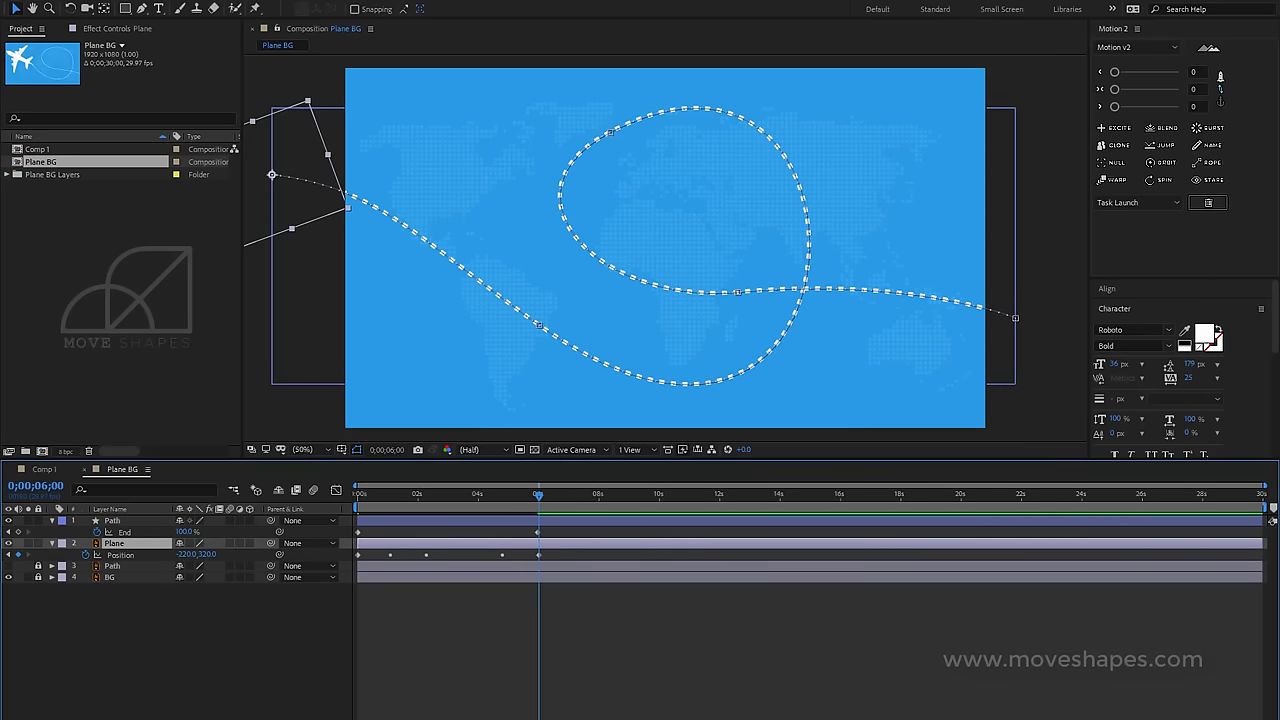
key("equal")
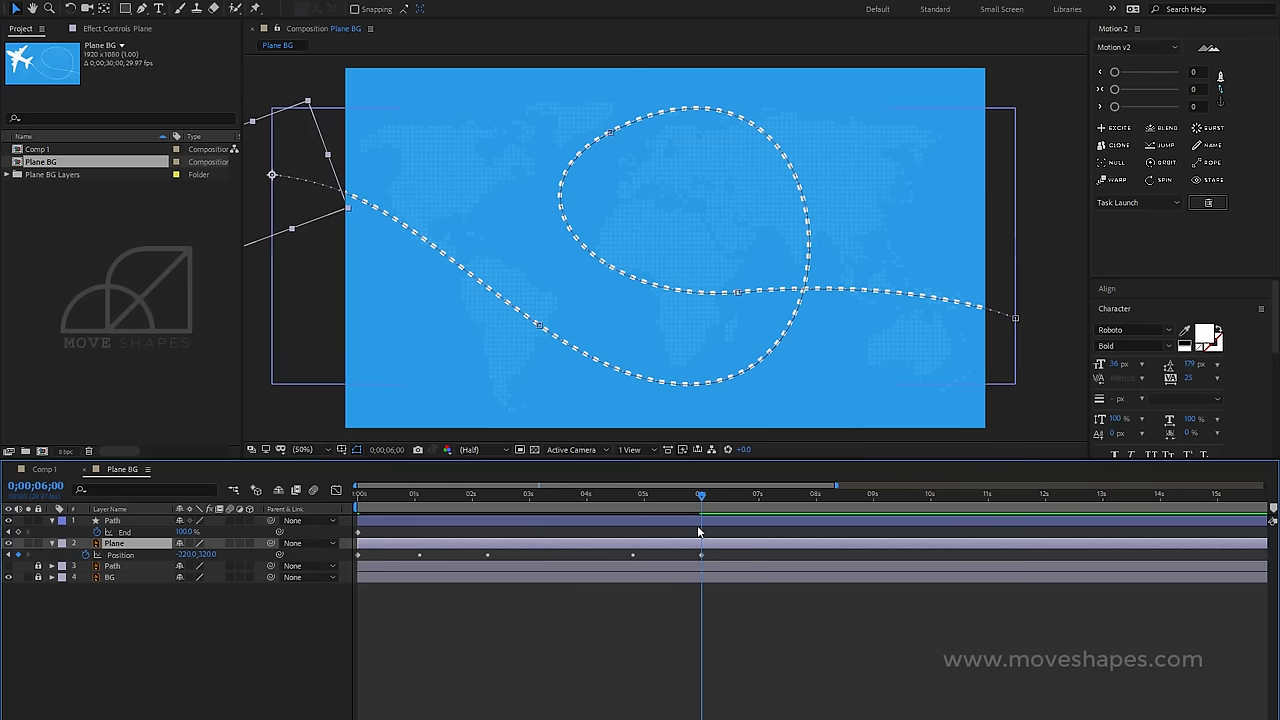
Scrub back to the first frame and marquee-select all path and plane keyframes.
left_click(700, 533)
key("F2")
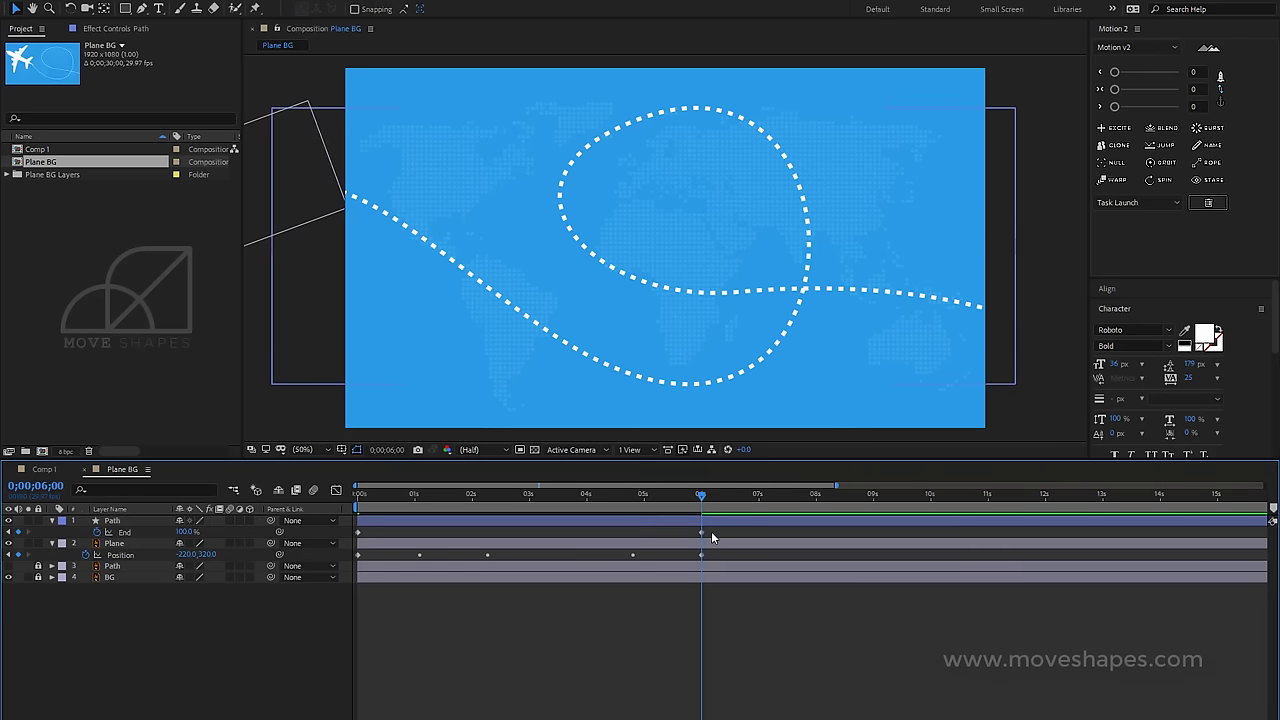
left_click_drag(686, 499, 345, 552)
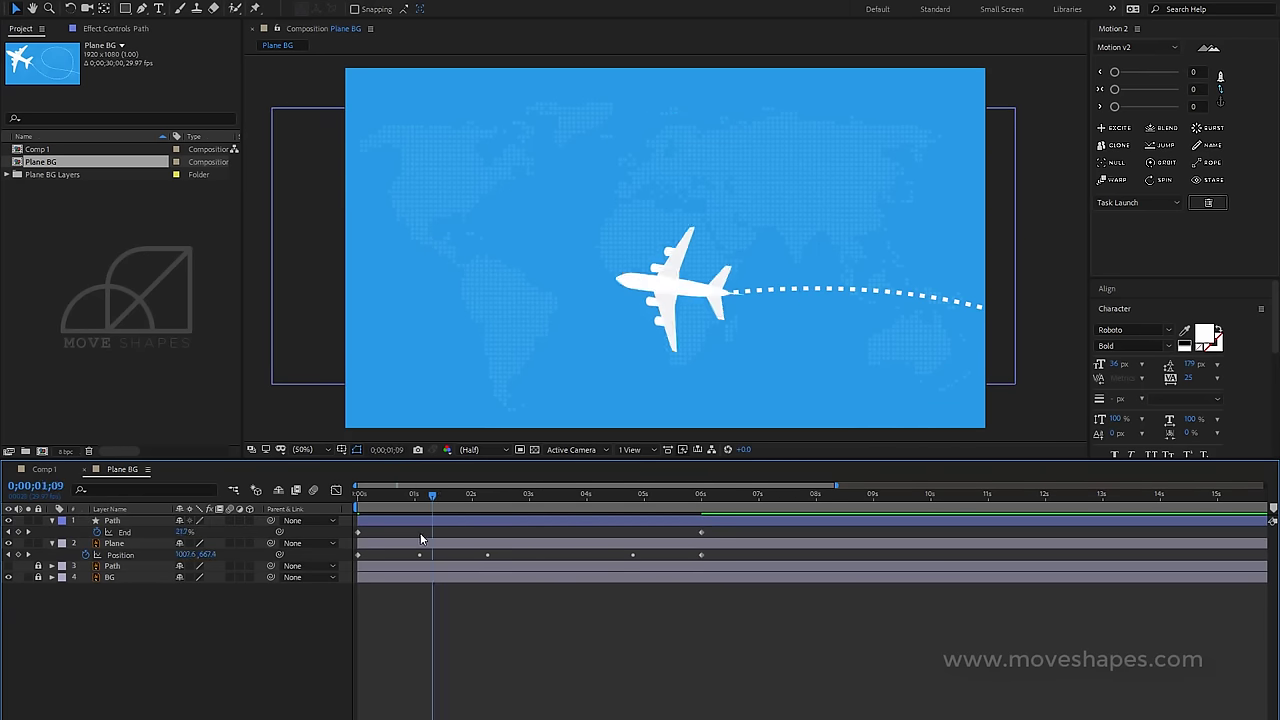
mouse_move(357, 503)
left_mouse_down()
mouse_move(375, 502)
mouse_move(358, 502)
left_mouse_up()
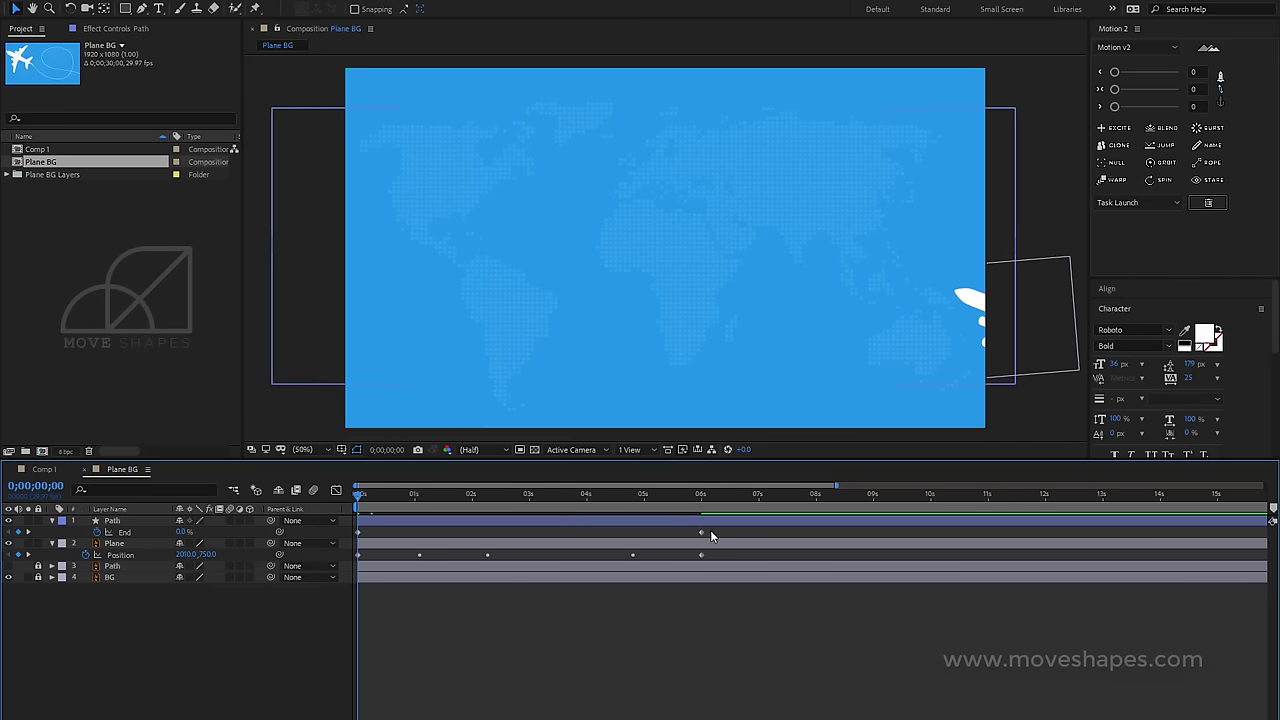
left_click_drag(709, 524, 358, 565)
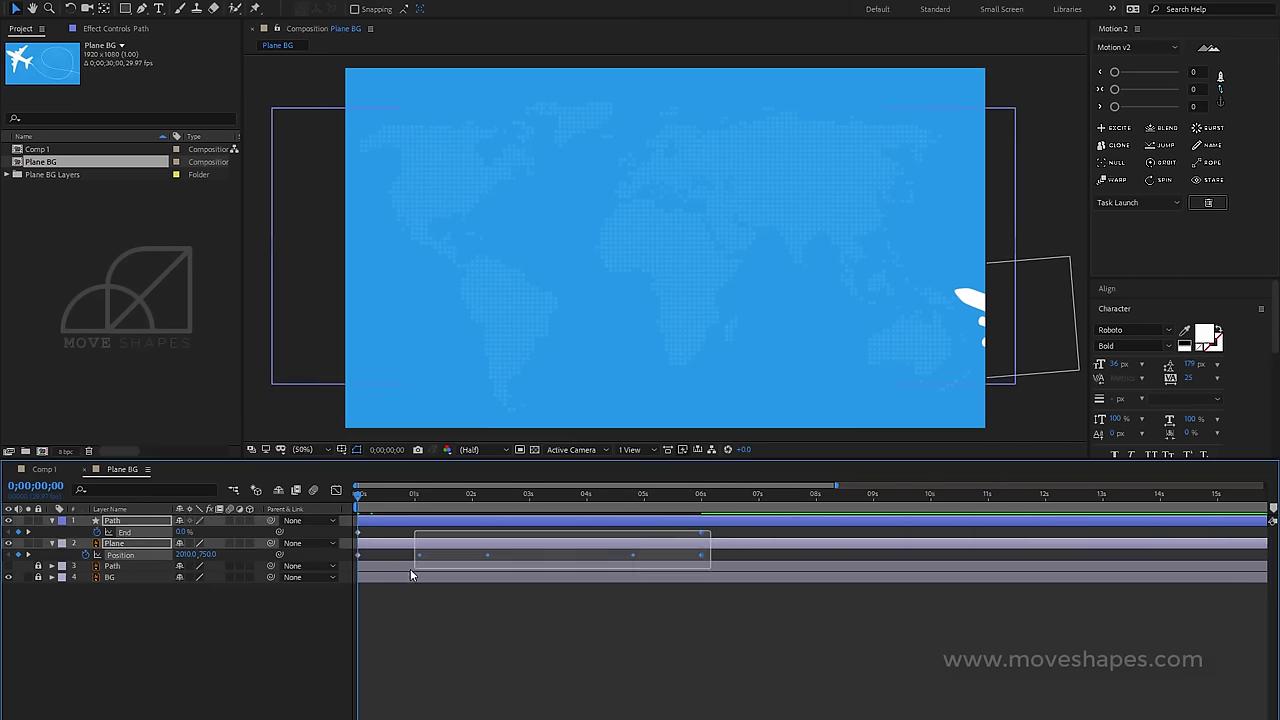
Apply Easy Ease to the selected Position and End keyframes and play a preview.
right_click(358, 560)
mouse_move(460, 716)
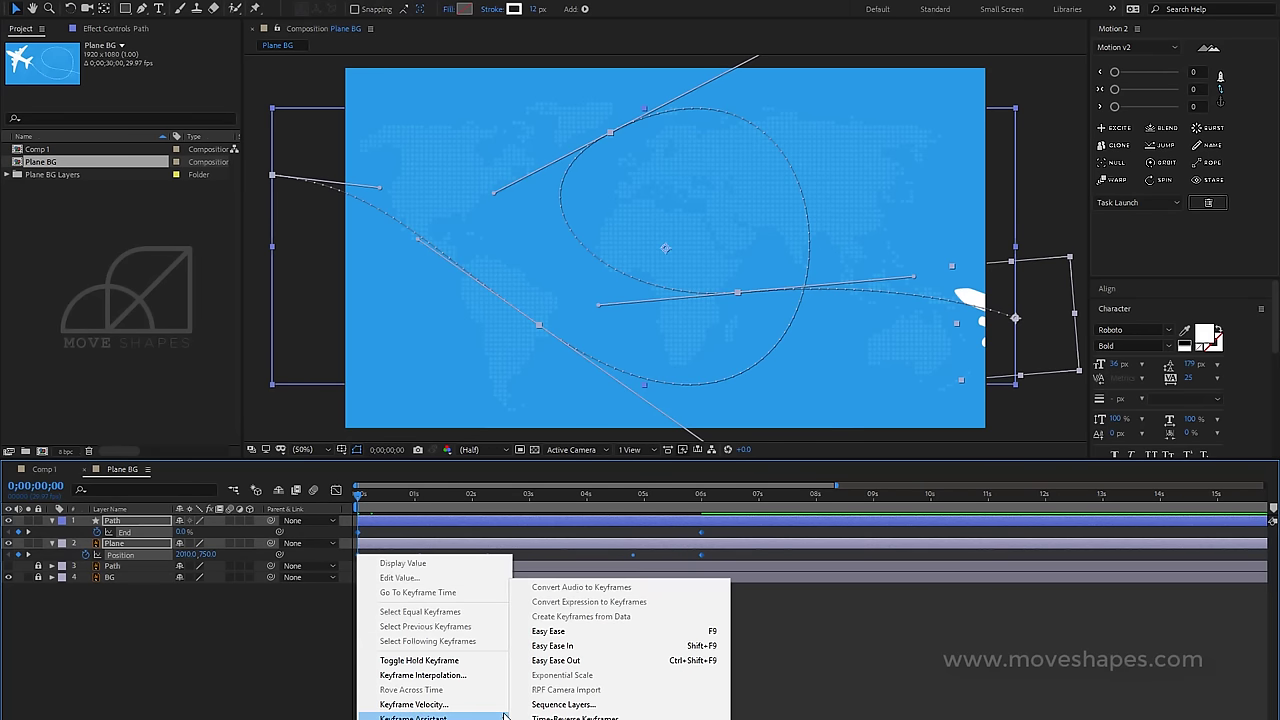
left_click(666, 638)
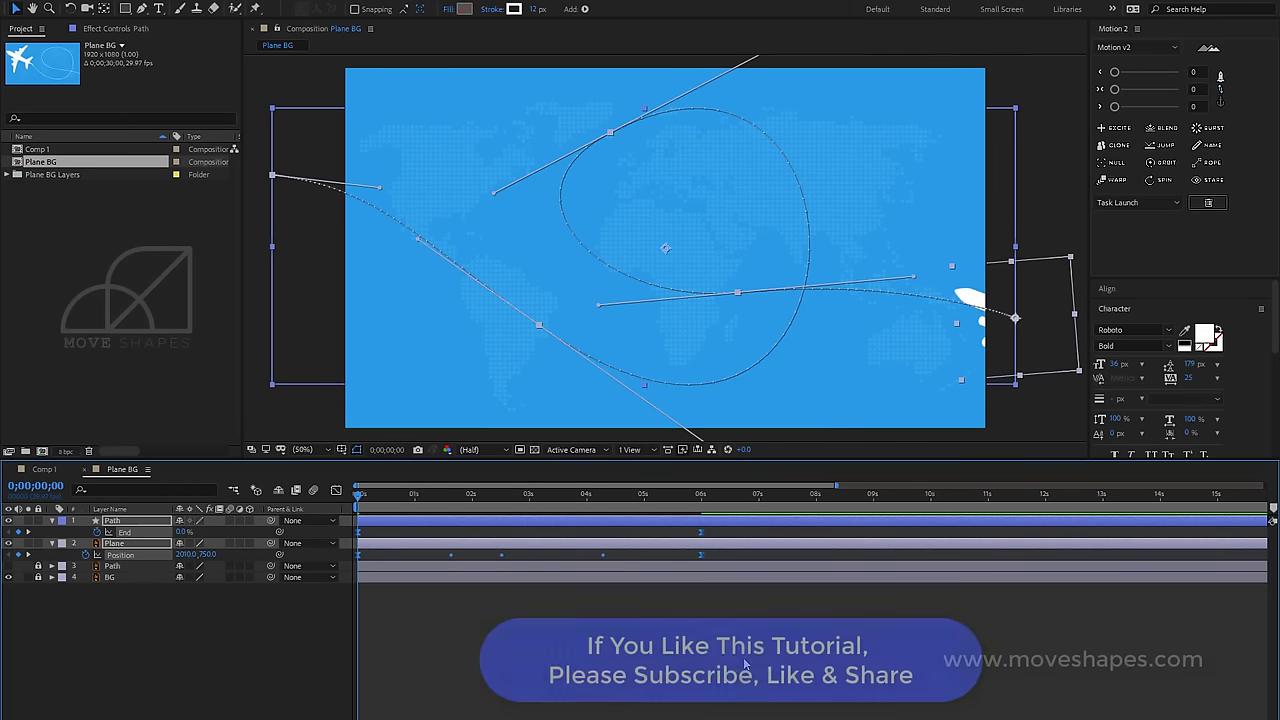
key("space")
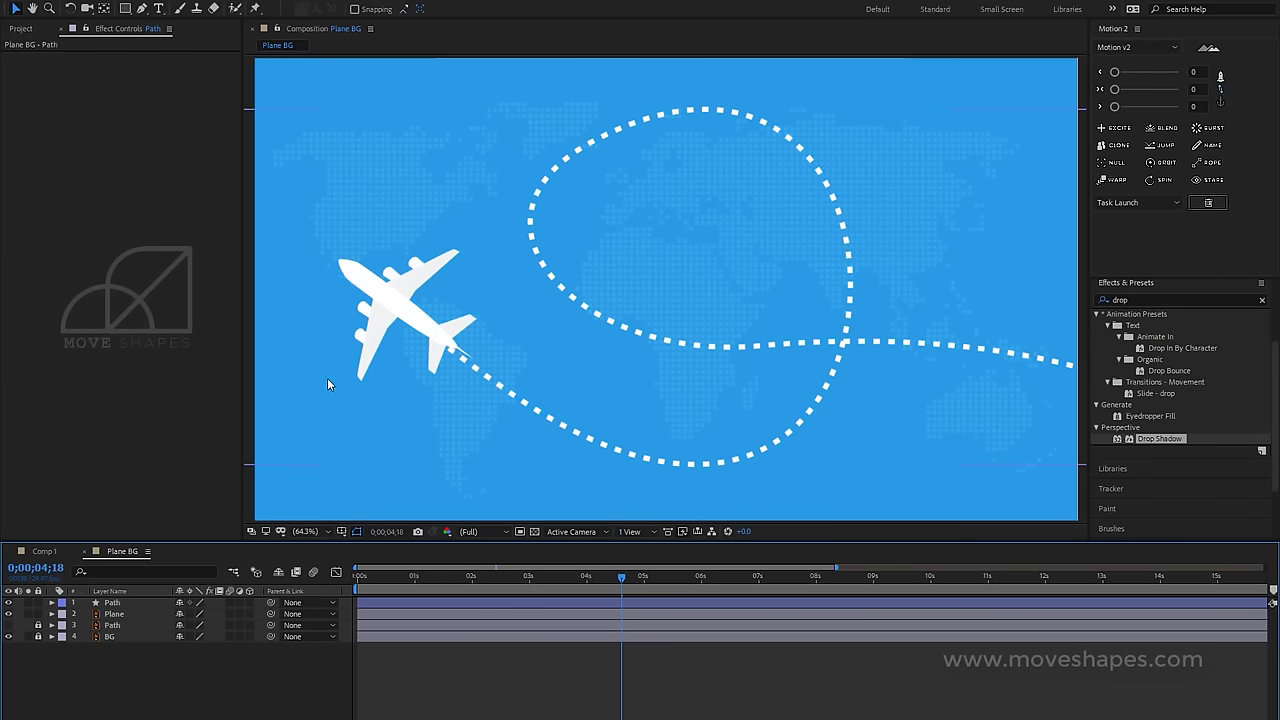
Pre-compose the Path and Plane layers into a precomp named Plane Path.
left_click(112, 603)
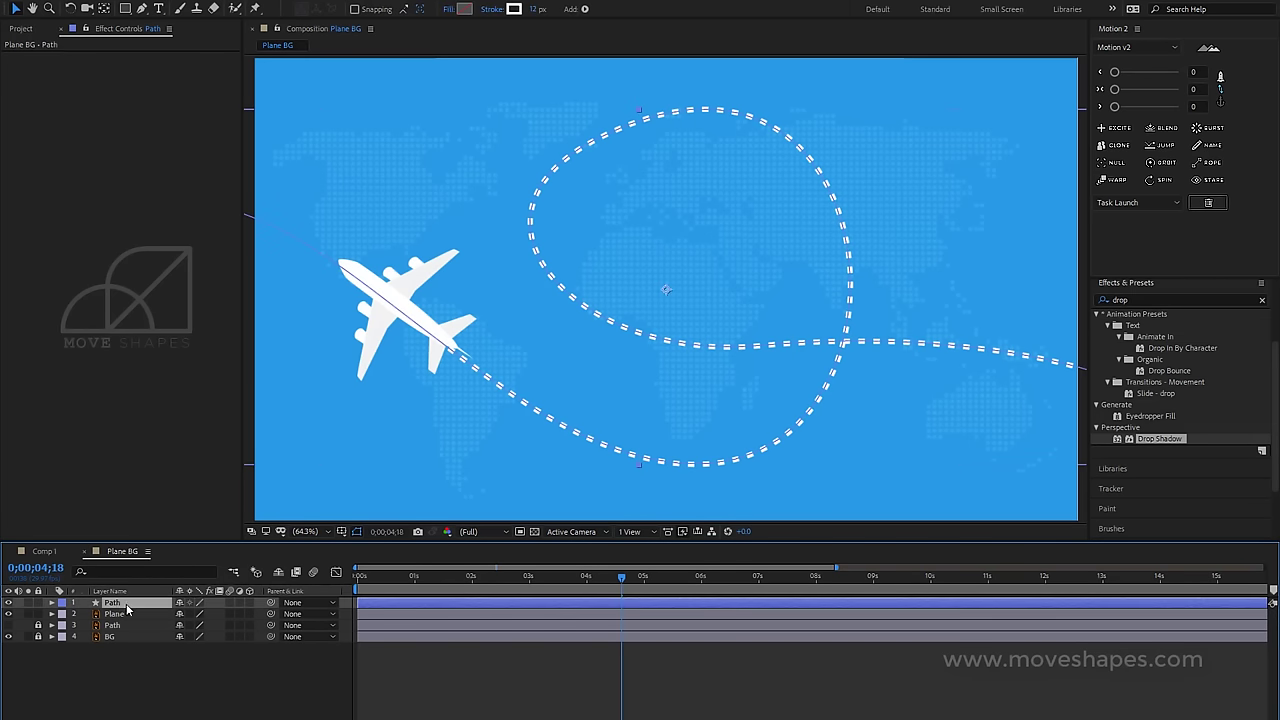
left_click(116, 615, "ctrl")
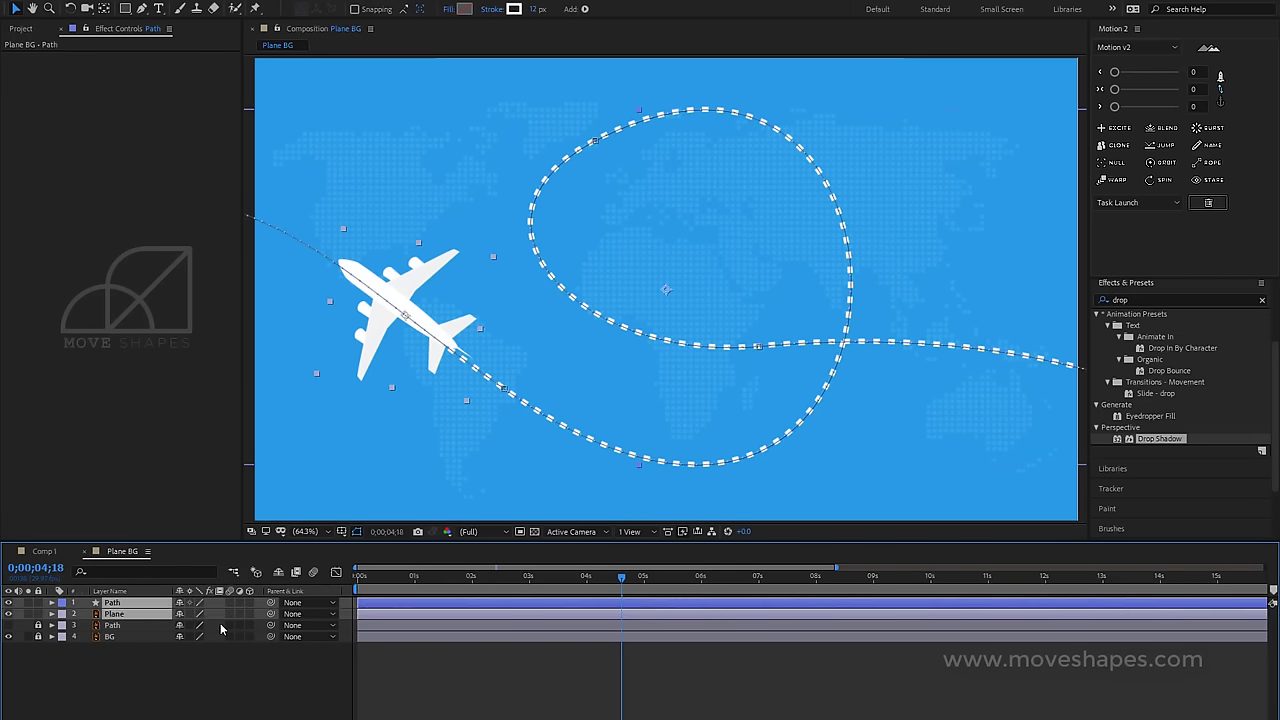
right_click(380, 623)
left_click(470, 553)
type("Plane Path")
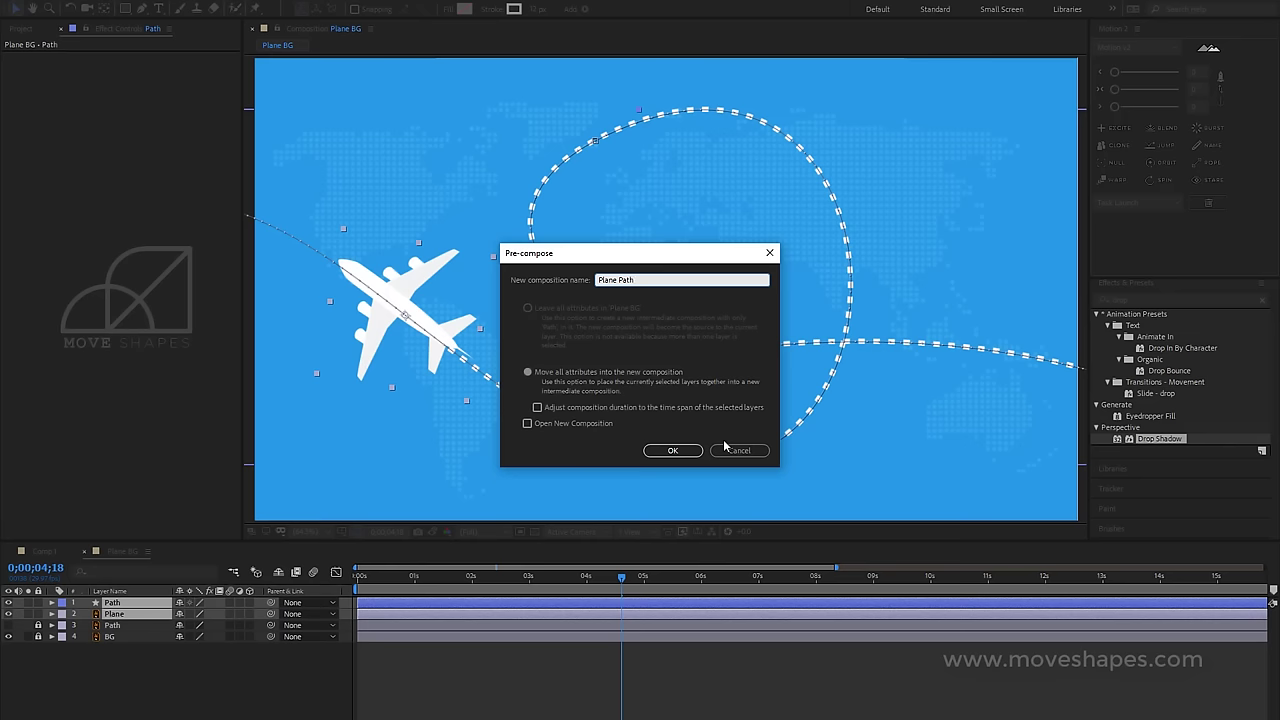
key("Return")
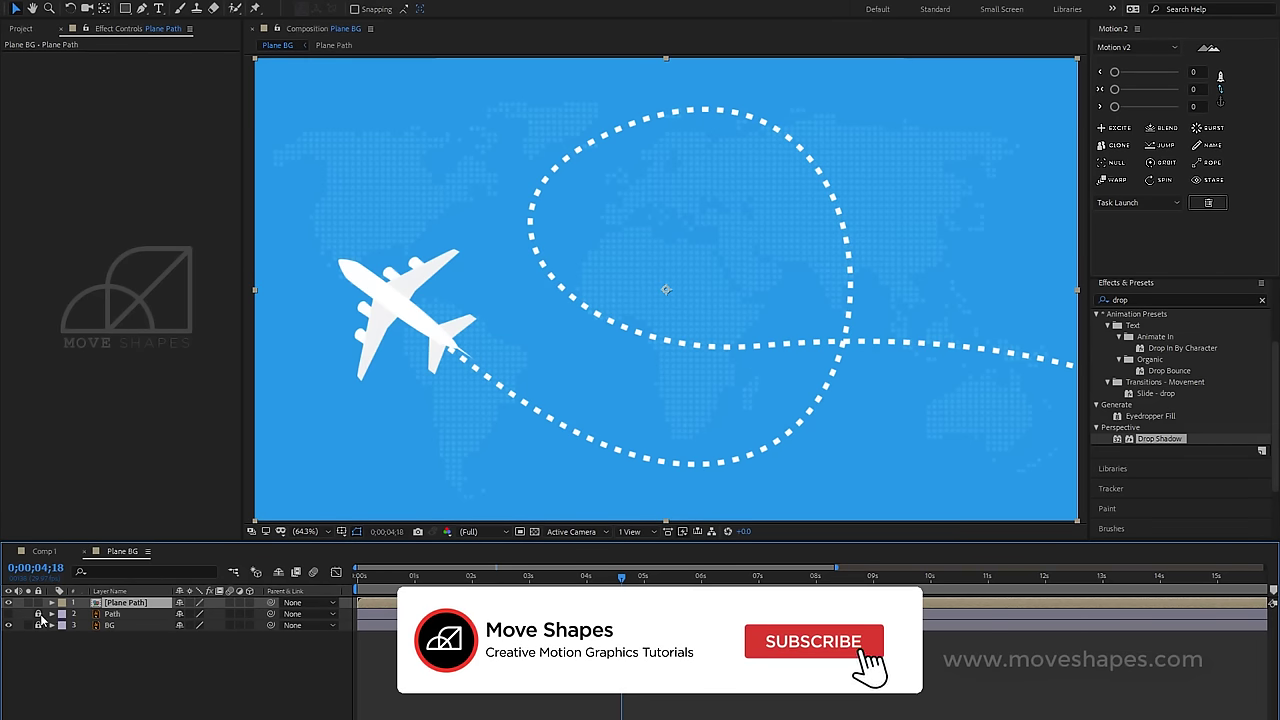
Delete the leftover Path layer and select the Plane Path precomp.
left_click(116, 614)
right_click(116, 614)
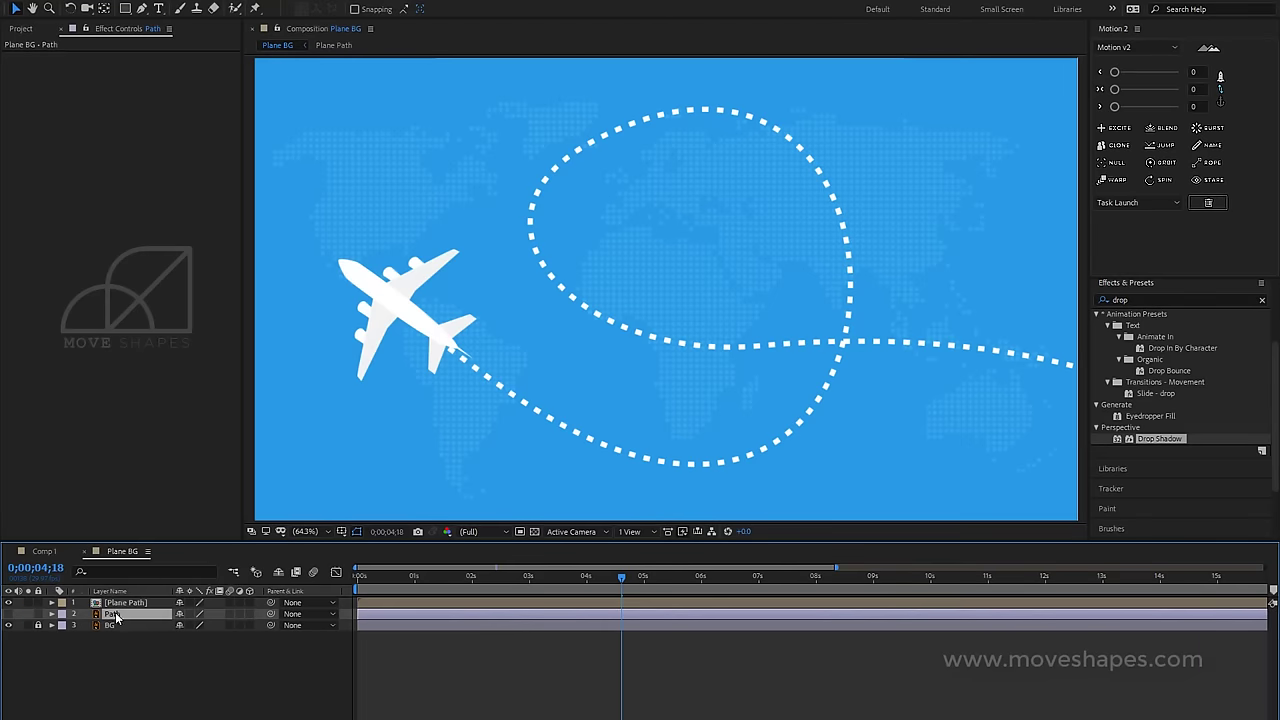
key("Delete")
left_click(120, 604)
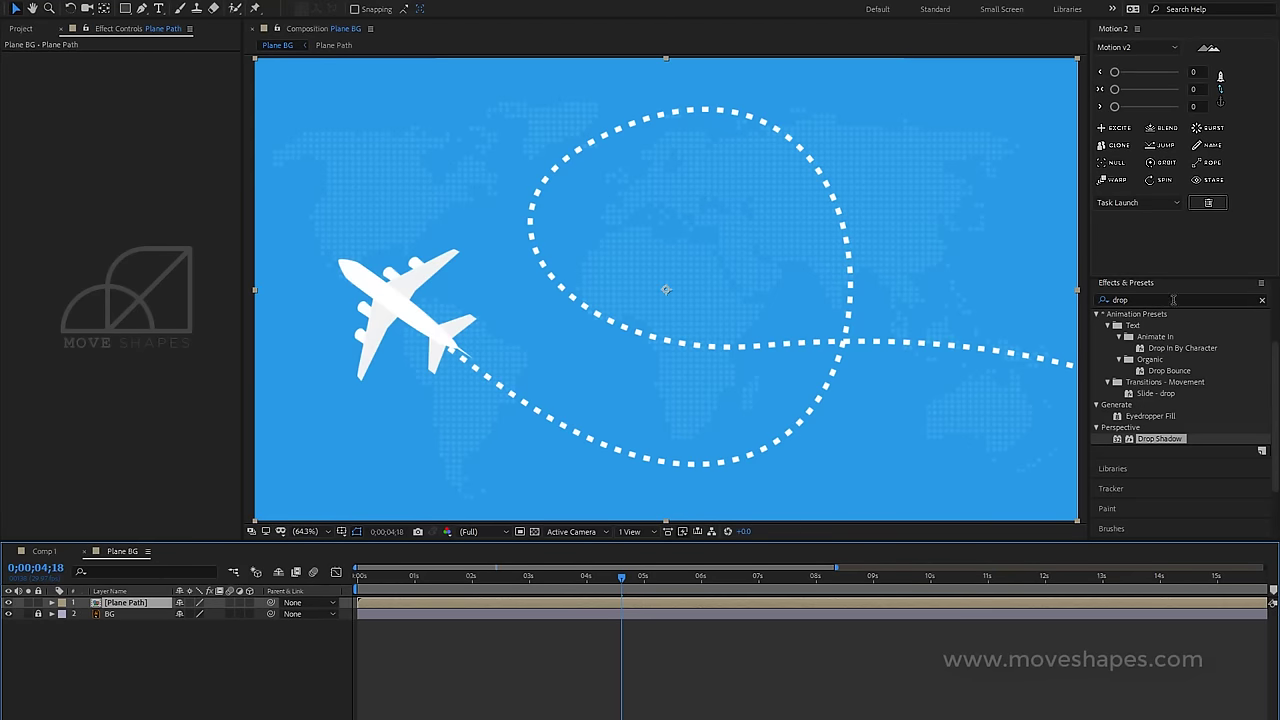
Search the effects for 'drop' and drag Drop Shadow onto the Plane Path layer.
left_click(1262, 301)
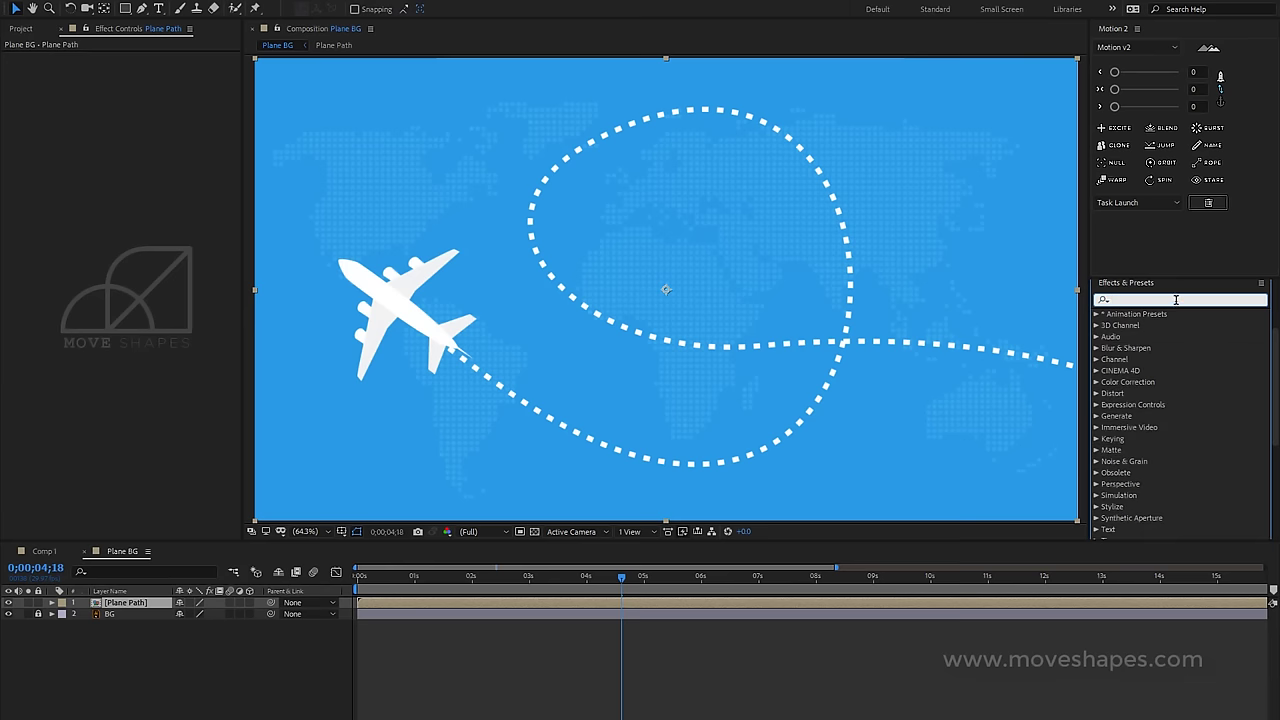
left_click(1173, 331)
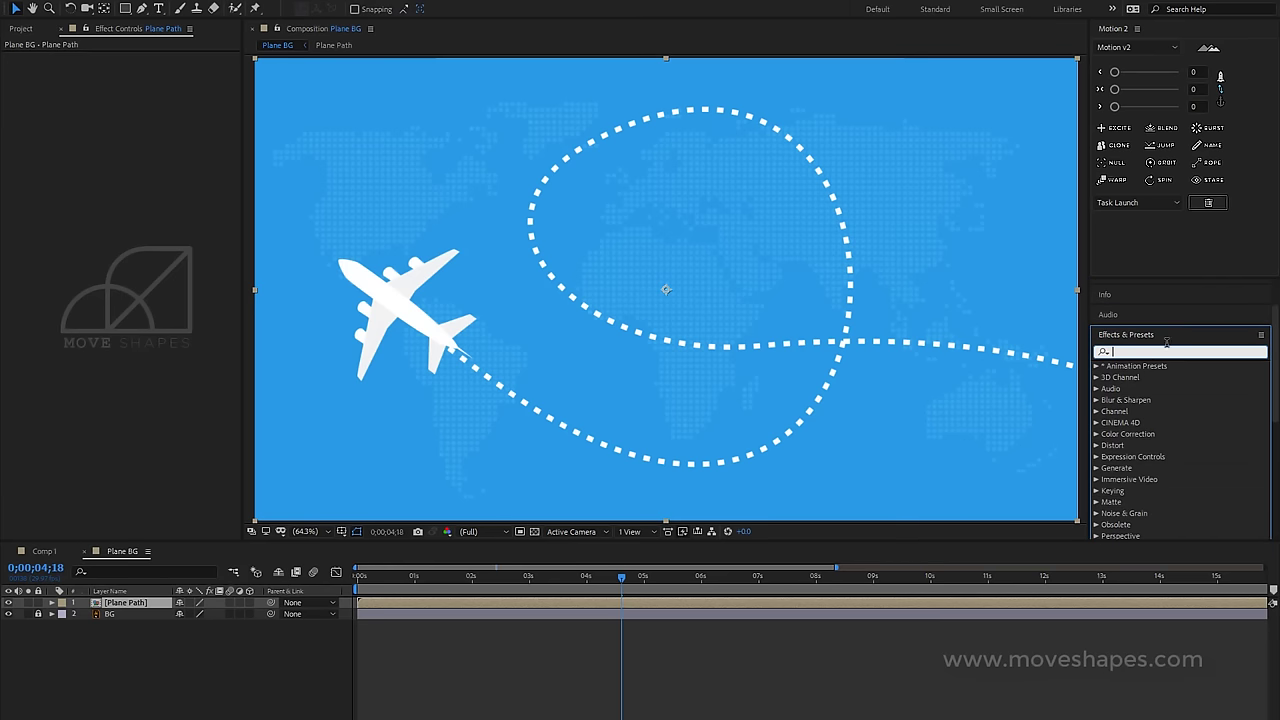
left_click(1167, 338)
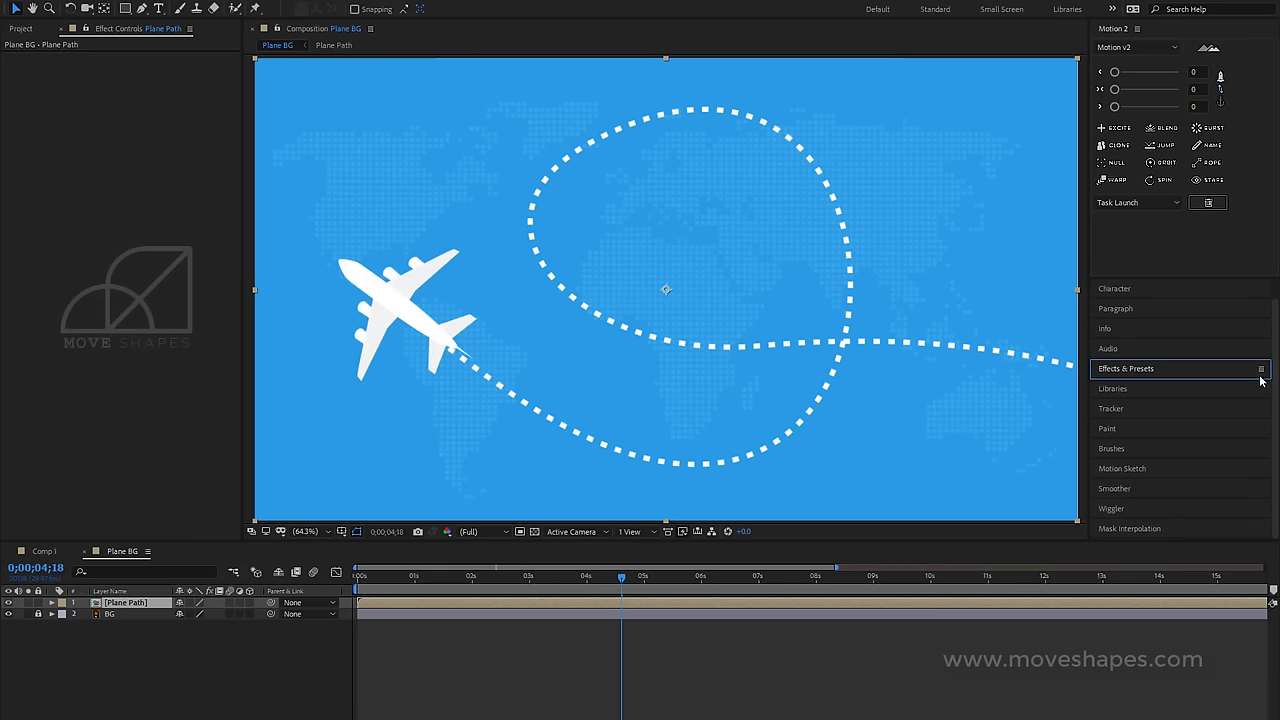
left_click(1240, 372)
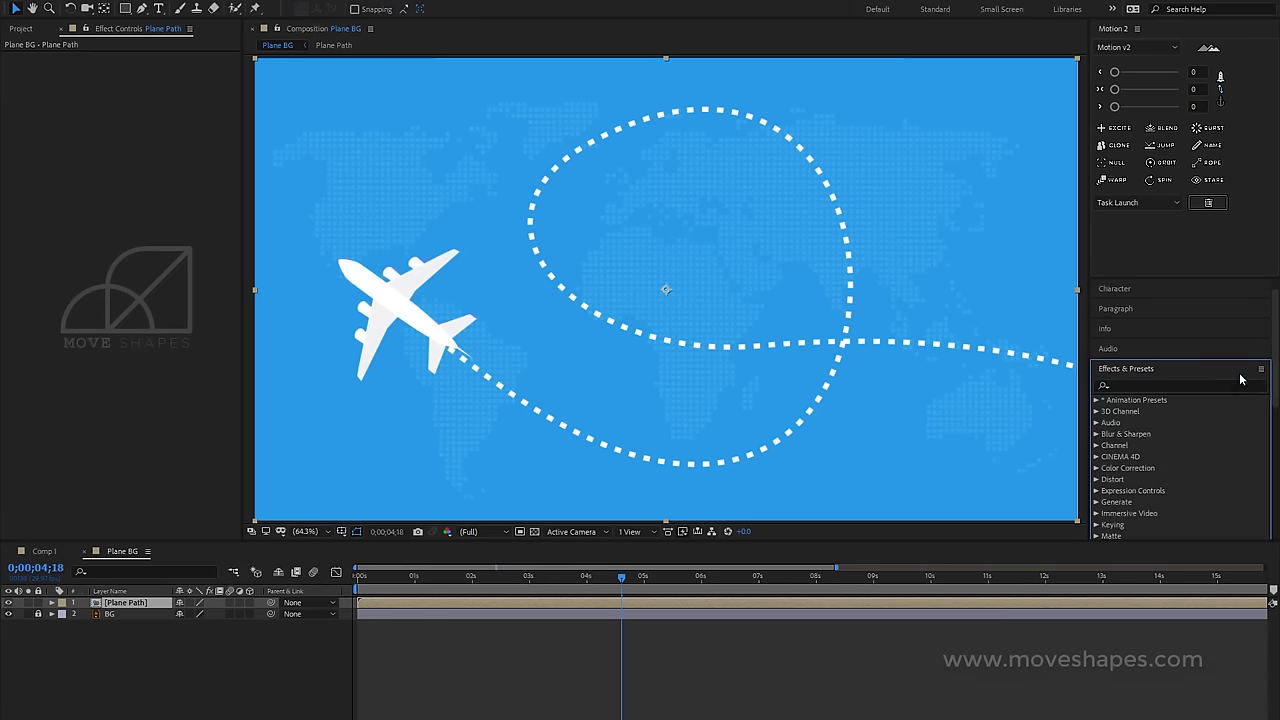
left_click(1179, 385)
type("drop")
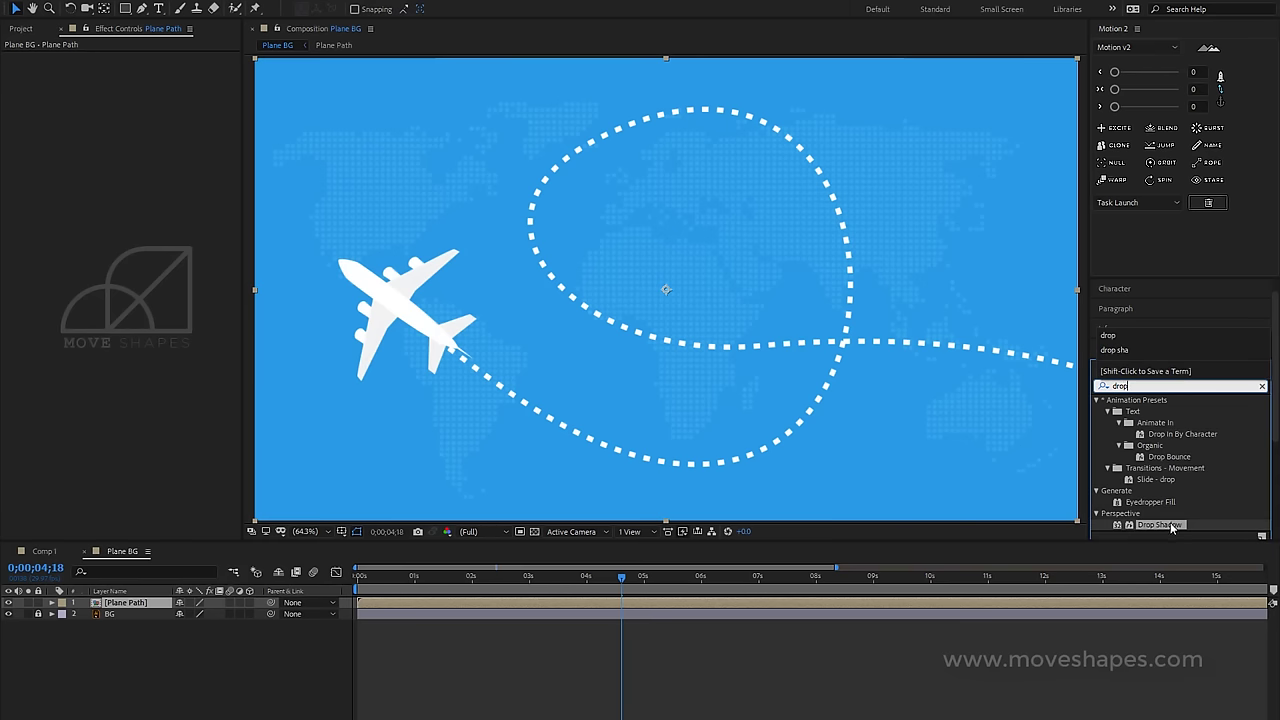
mouse_move(1169, 525)
left_mouse_down()
mouse_move(382, 596)
mouse_move(546, 606)
left_mouse_up()
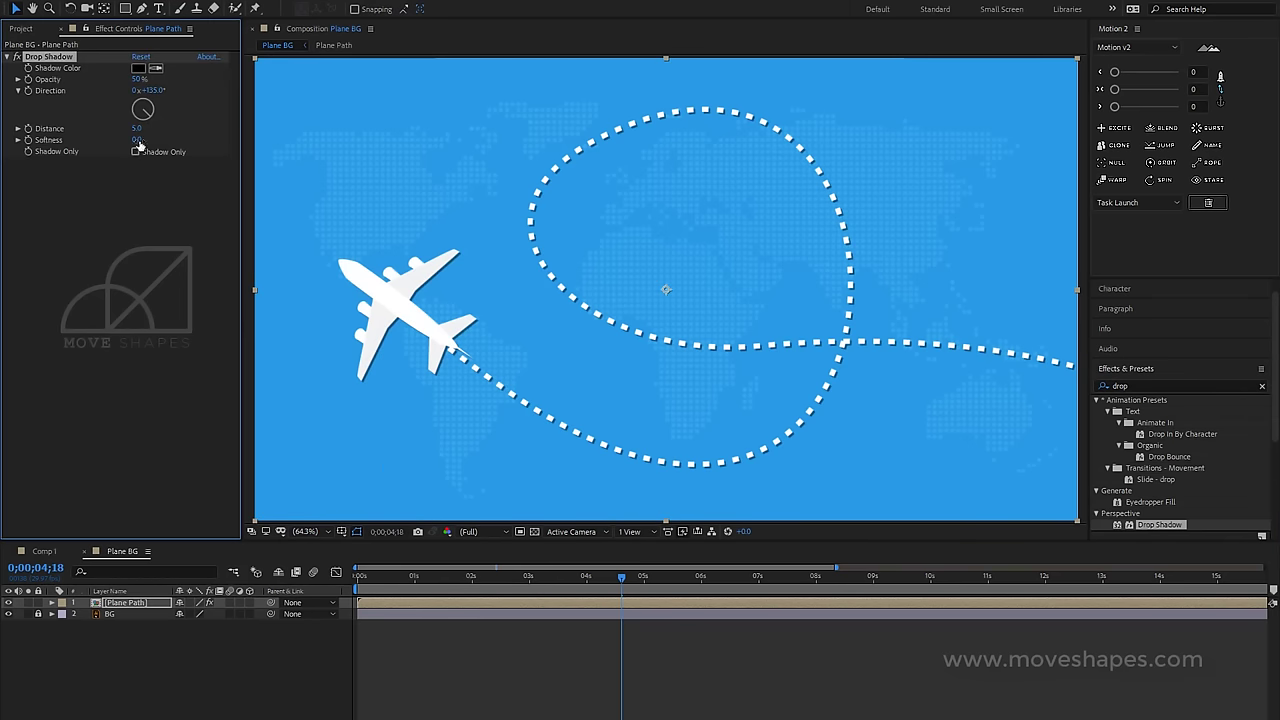
Give the Drop Shadow distance 60, direction 204°, softness 19 and blue colour 106CA6.
left_click_drag(136, 130, 175, 141)
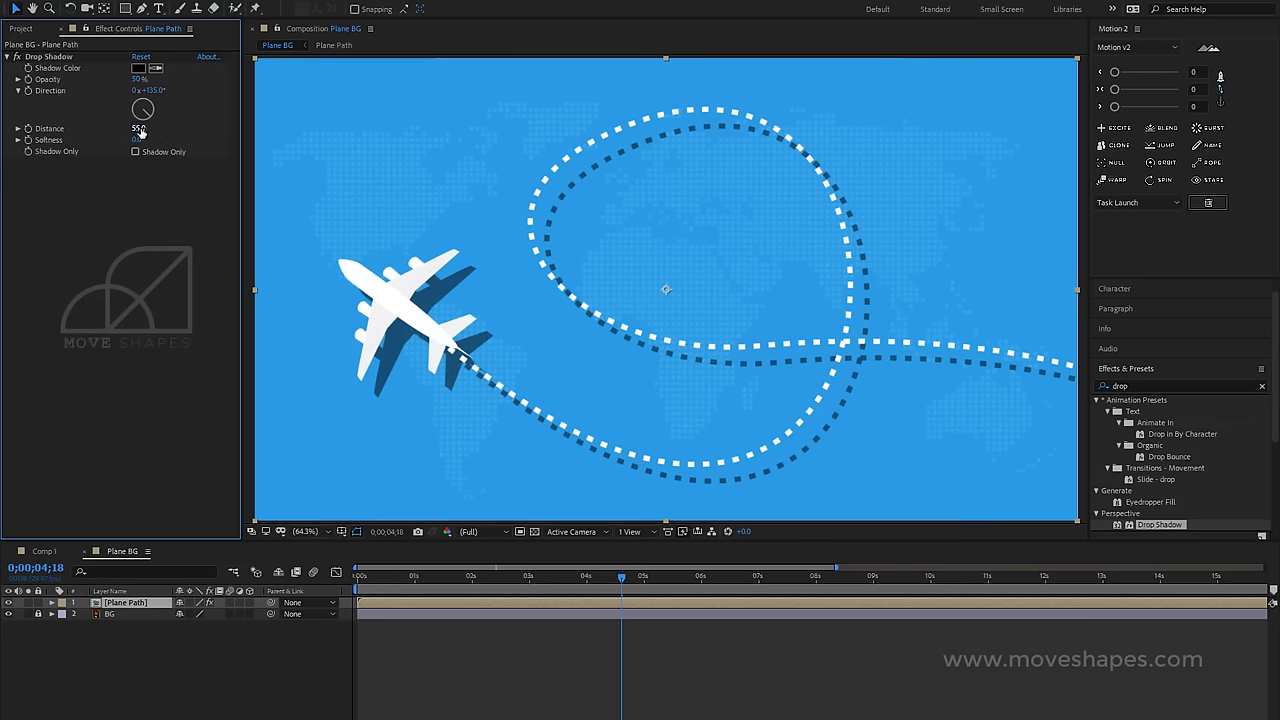
type("60")
key("Return")
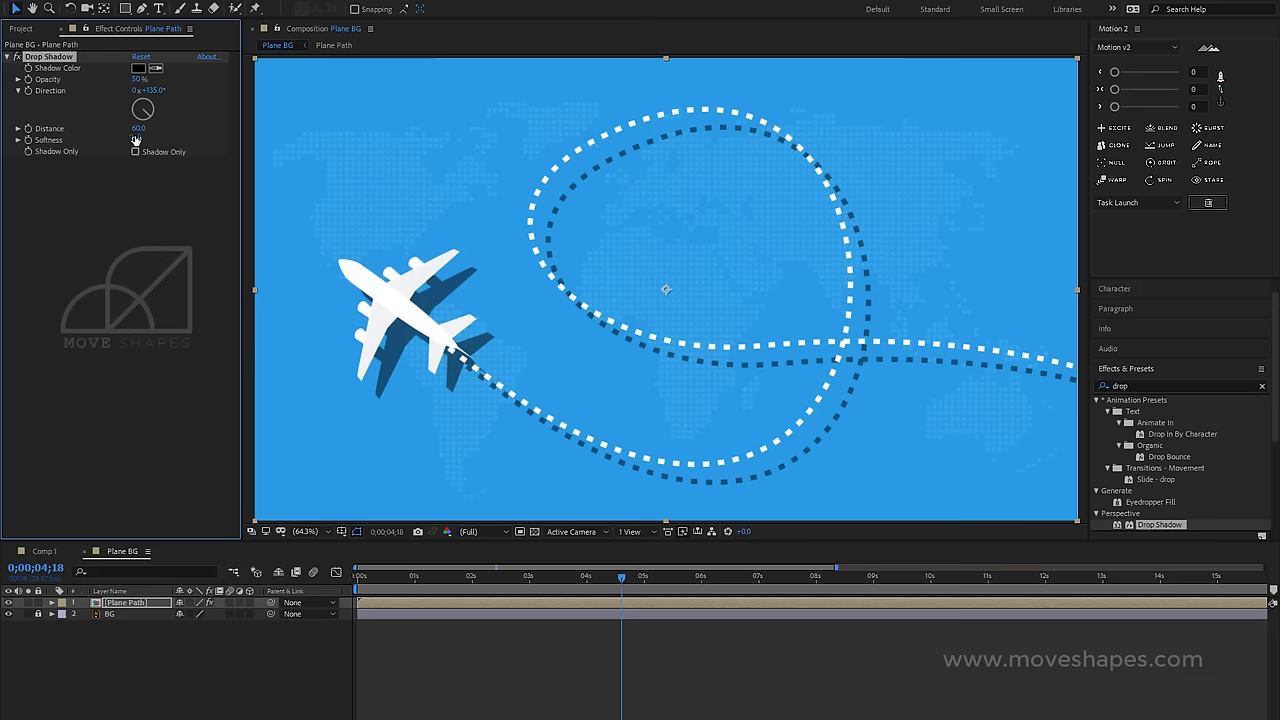
left_click_drag(147, 117, 139, 127)
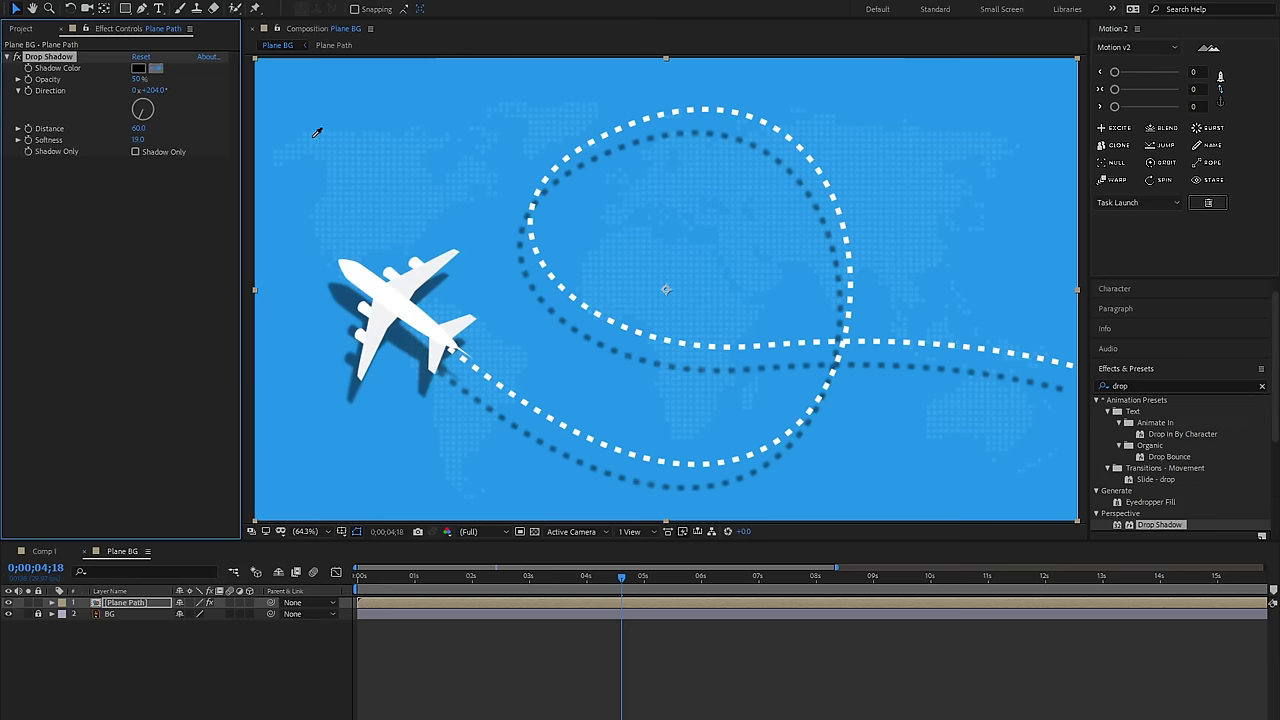
left_click(138, 67)
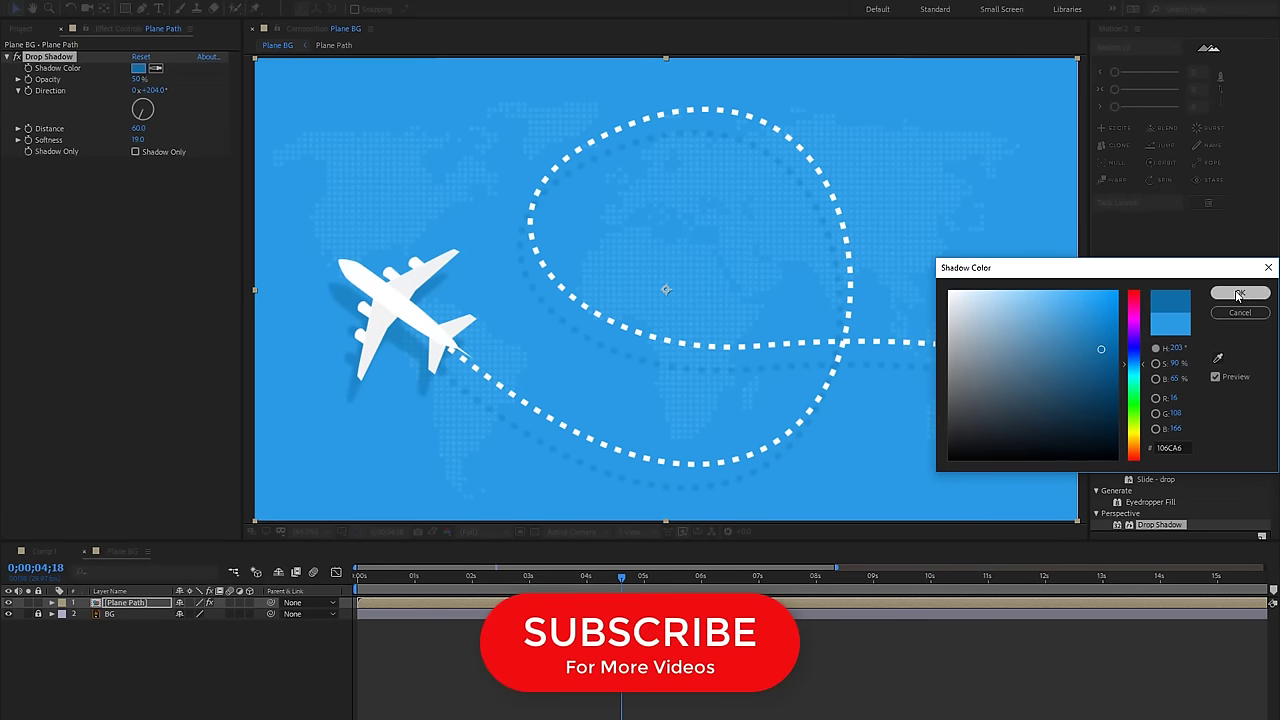
left_click(1238, 294)
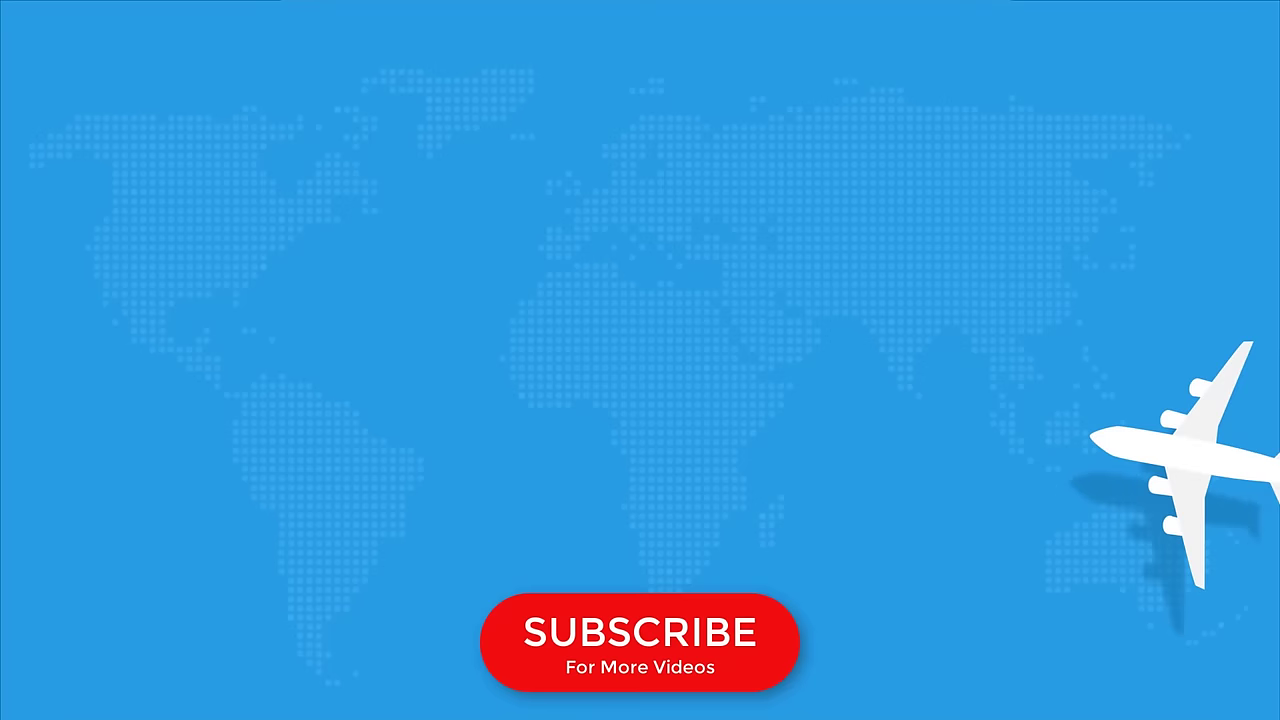